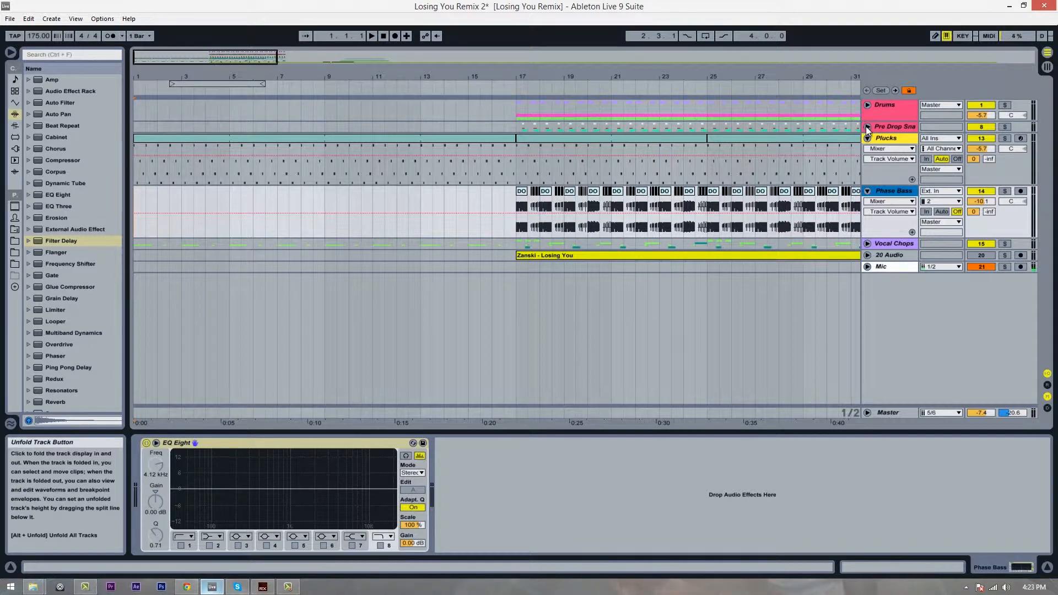
Unfold the Drums and Pre Drop Snare groups and collapse the Snare 1, Breaks 1 and Hi hats tracks.
{"action": "left_click", "coordinate": [865, 127]}
{"action": "left_click", "coordinate": [867, 105]}
{"action": "scroll", "coordinate": [871, 125], "scroll_direction": "down", "scroll_amount": 2}
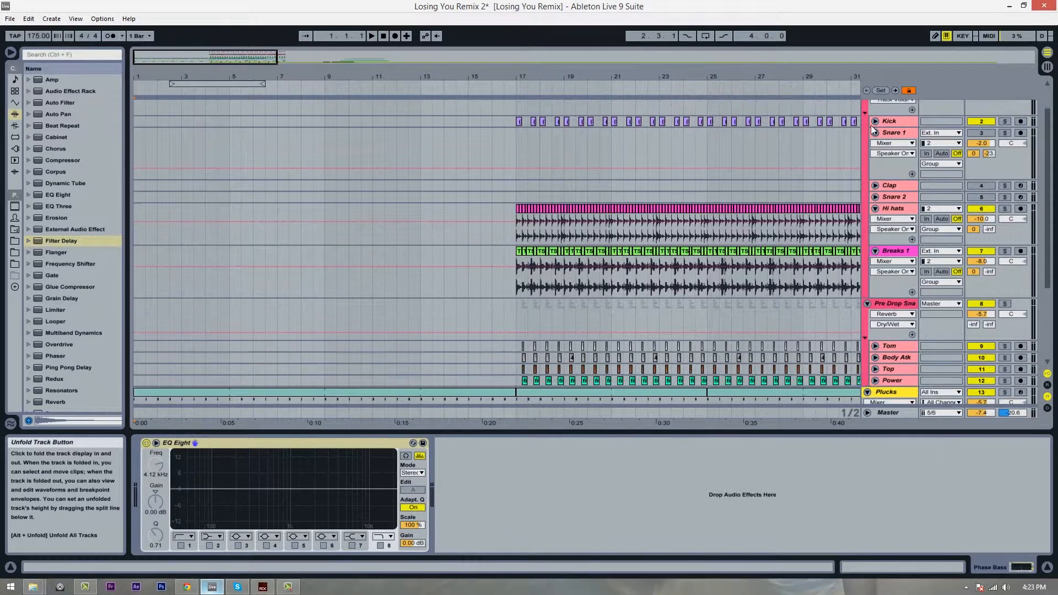
{"action": "left_click", "coordinate": [876, 132]}
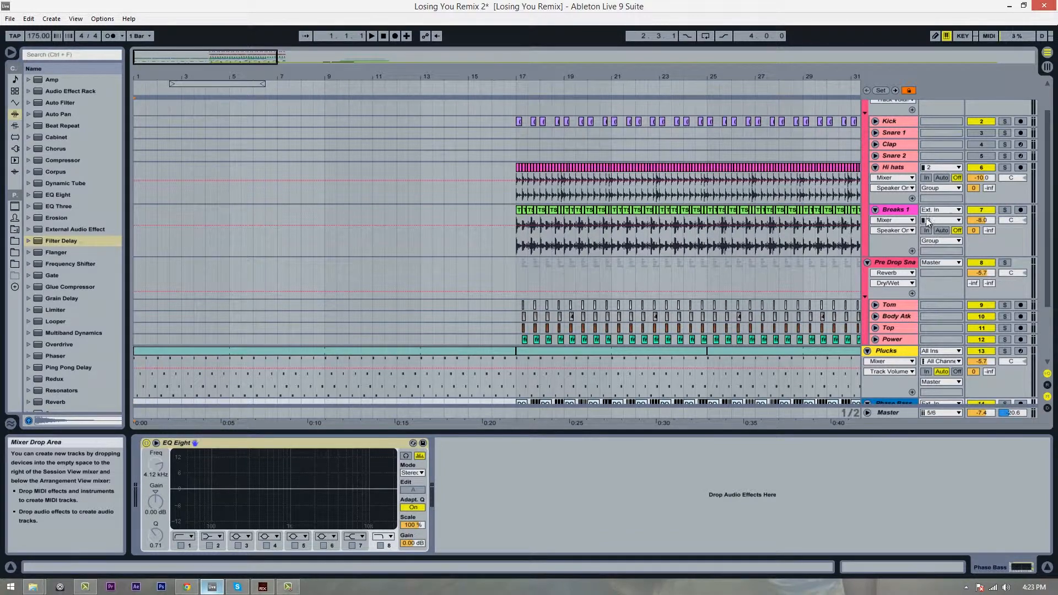
{"action": "left_click", "coordinate": [876, 210]}
{"action": "left_click", "coordinate": [875, 172]}
{"action": "left_click", "coordinate": [876, 169]}
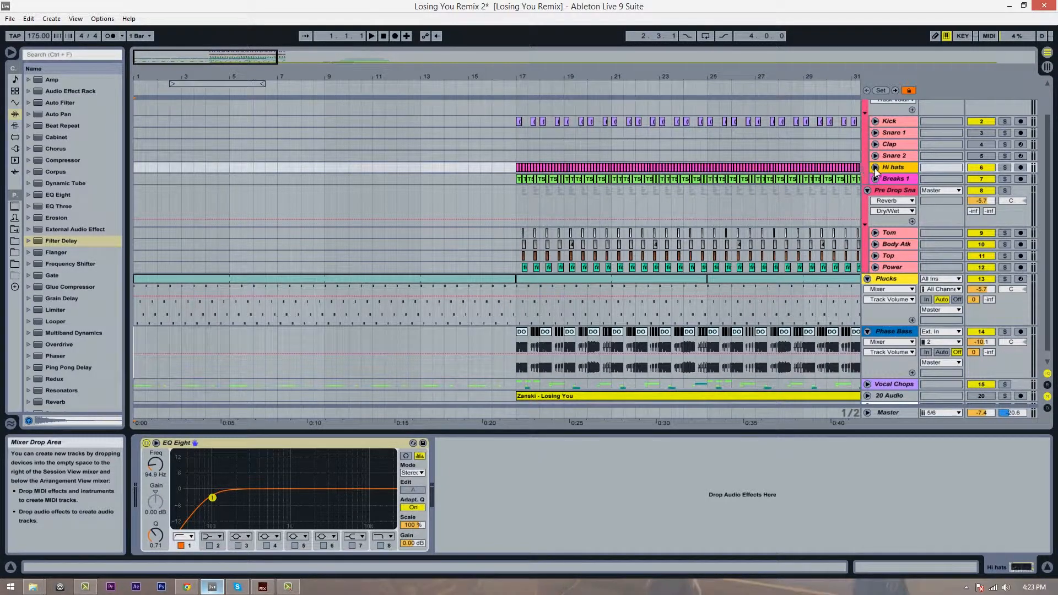
{"action": "scroll", "coordinate": [877, 165], "scroll_direction": "up", "scroll_amount": 2}
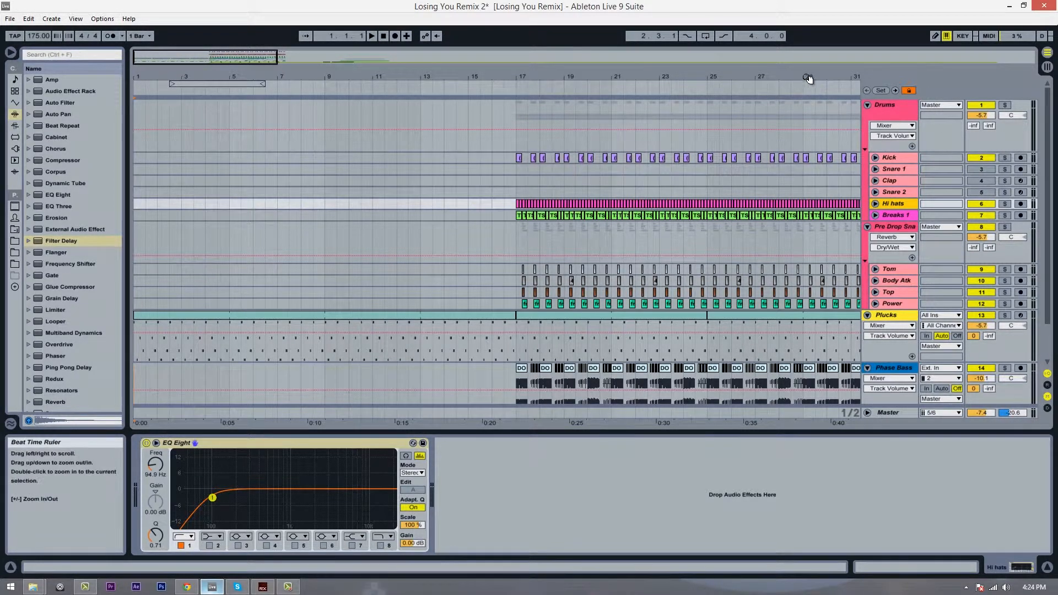
Insert a new audio track and place it between the Power and Plucks tracks.
{"action": "left_click_drag", "start_coordinate": [810, 77], "coordinate": [685, 69]}
{"action": "left_click", "coordinate": [903, 317]}
{"action": "scroll", "coordinate": [823, 292], "scroll_direction": "down", "scroll_amount": 2}
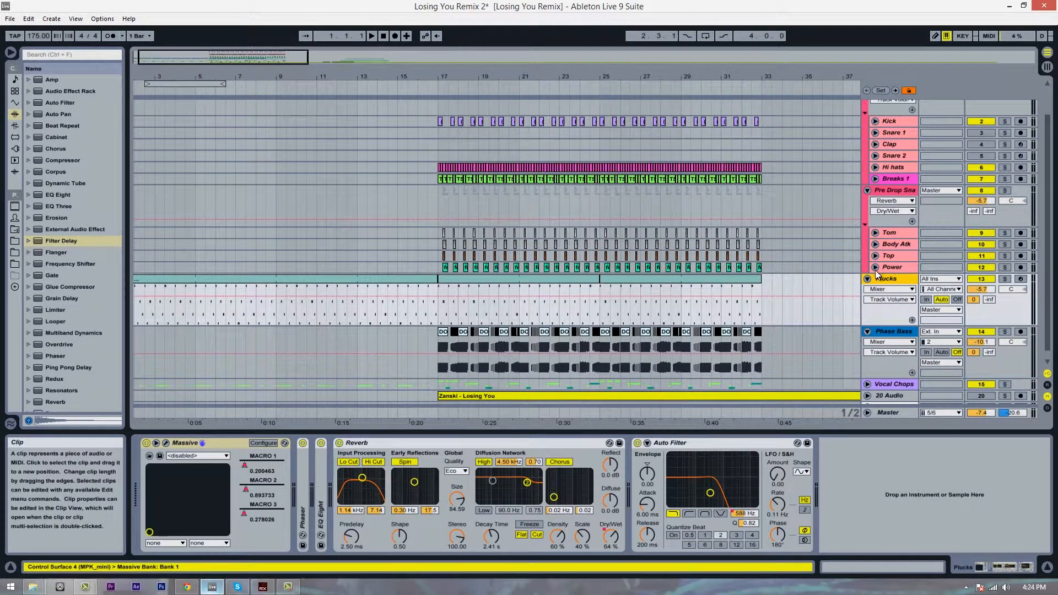
{"action": "scroll", "coordinate": [882, 309], "scroll_direction": "up", "scroll_amount": 2}
{"action": "key", "text": "ctrl+t"}
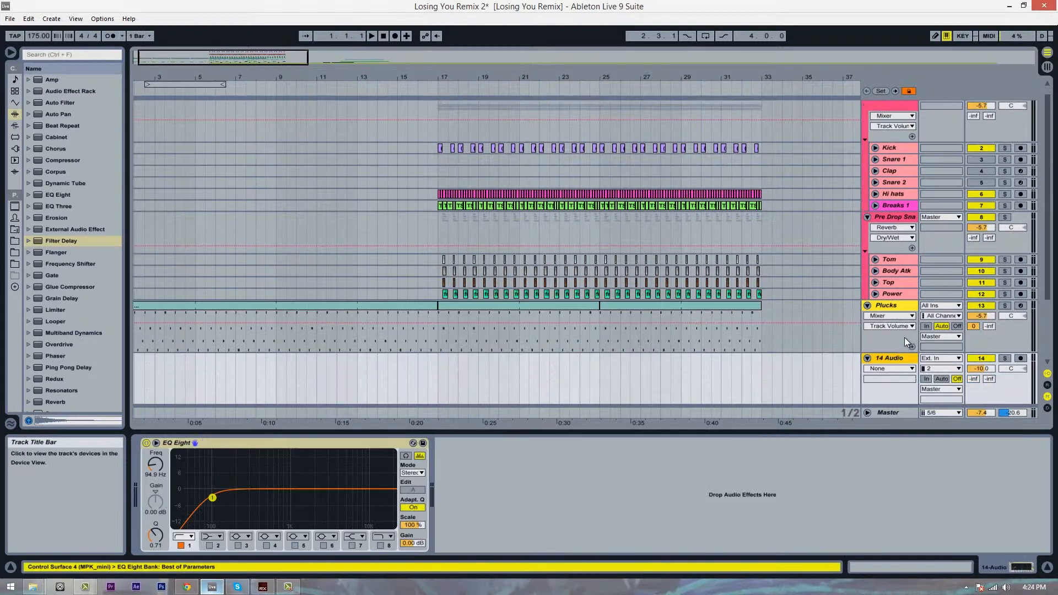
{"action": "mouse_move", "coordinate": [901, 357]}
{"action": "left_mouse_down"}
{"action": "mouse_move", "coordinate": [906, 297]}
{"action": "mouse_move", "coordinate": [905, 357]}
{"action": "left_mouse_up"}
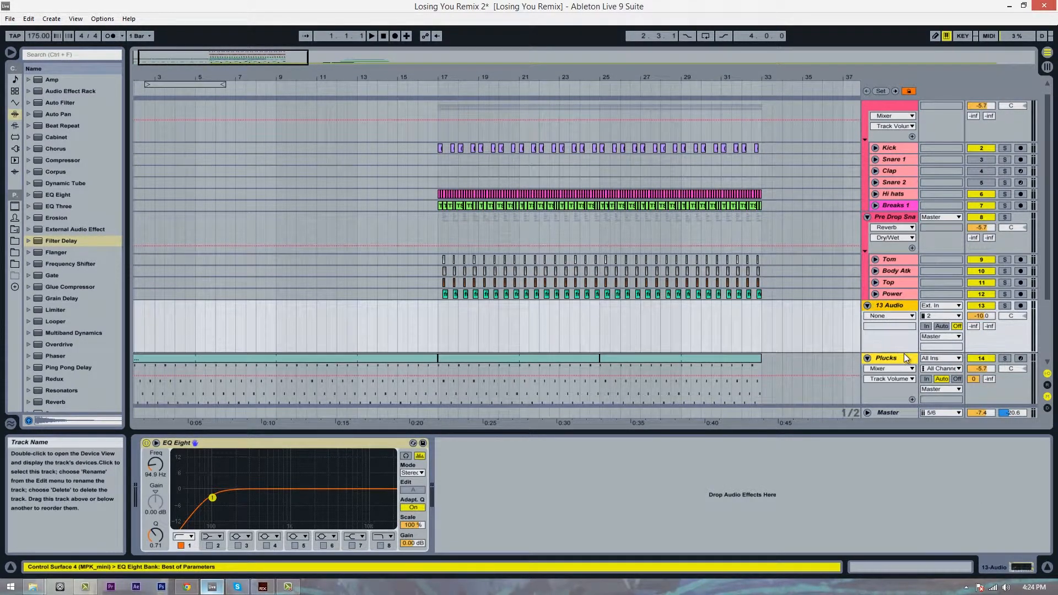
Rename the new audio track Drum Sample.
{"action": "left_click", "coordinate": [894, 303]}
{"action": "type", "text": "Drum Sample"}
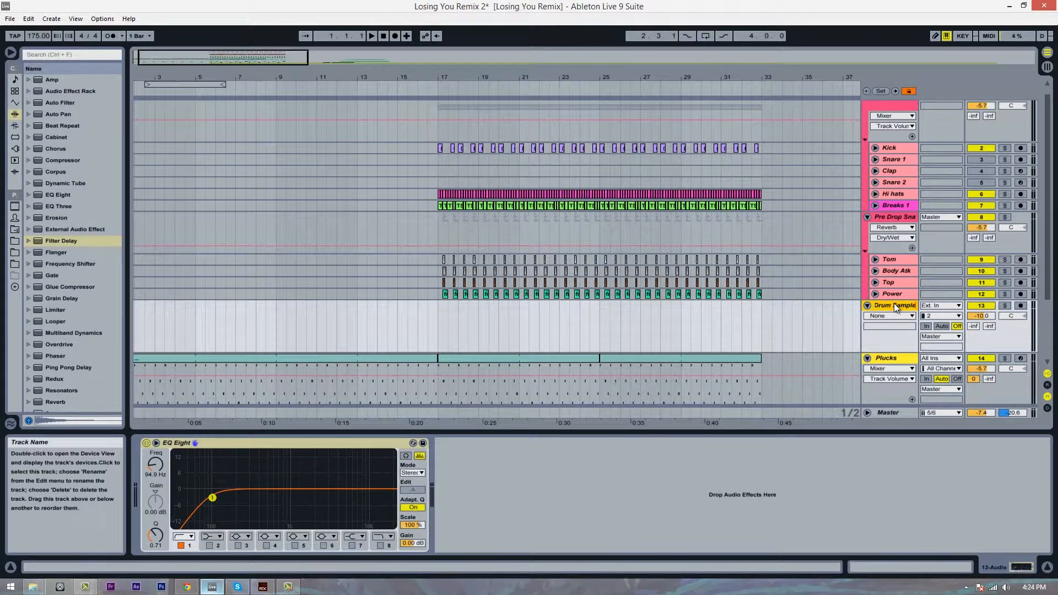
{"action": "key", "text": "Return"}
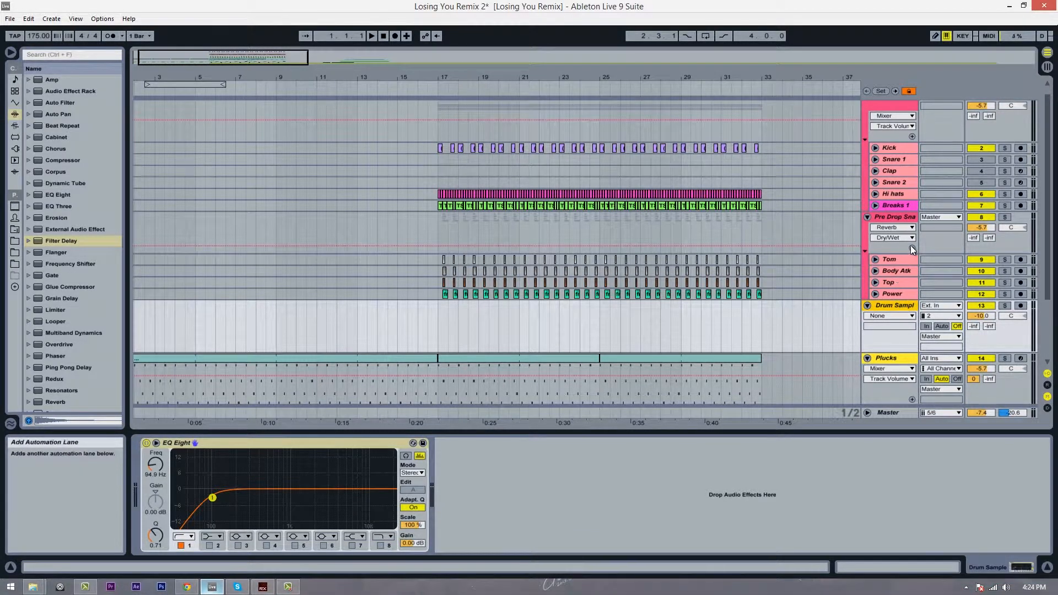
{"action": "left_click", "coordinate": [974, 326]}
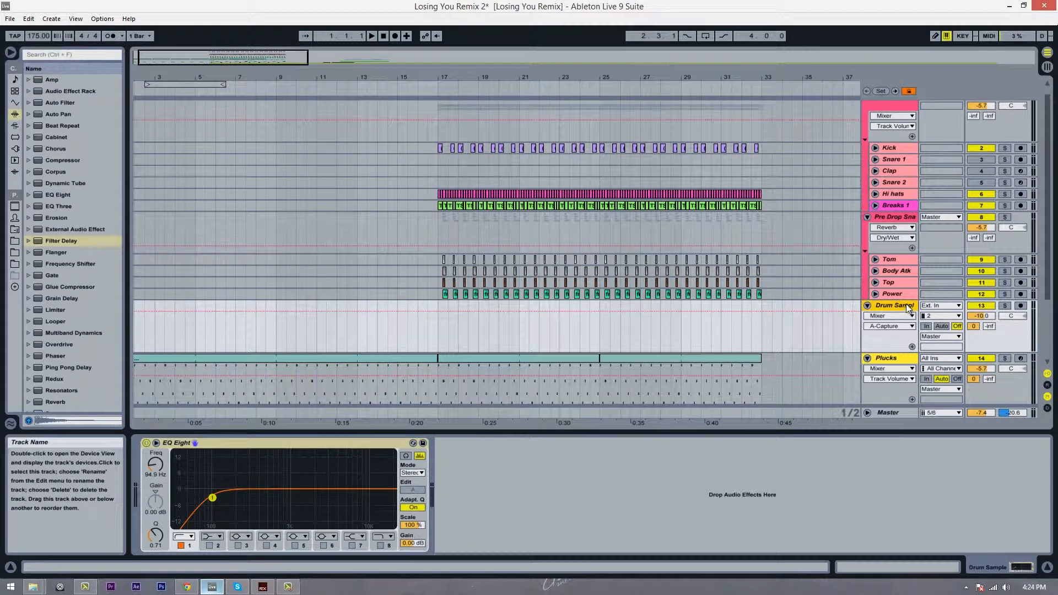
Route the outputs of the Drums and Pre Drop Snare groups to the Drum Sample track.
{"action": "scroll", "coordinate": [882, 137], "scroll_direction": "up", "scroll_amount": 1}
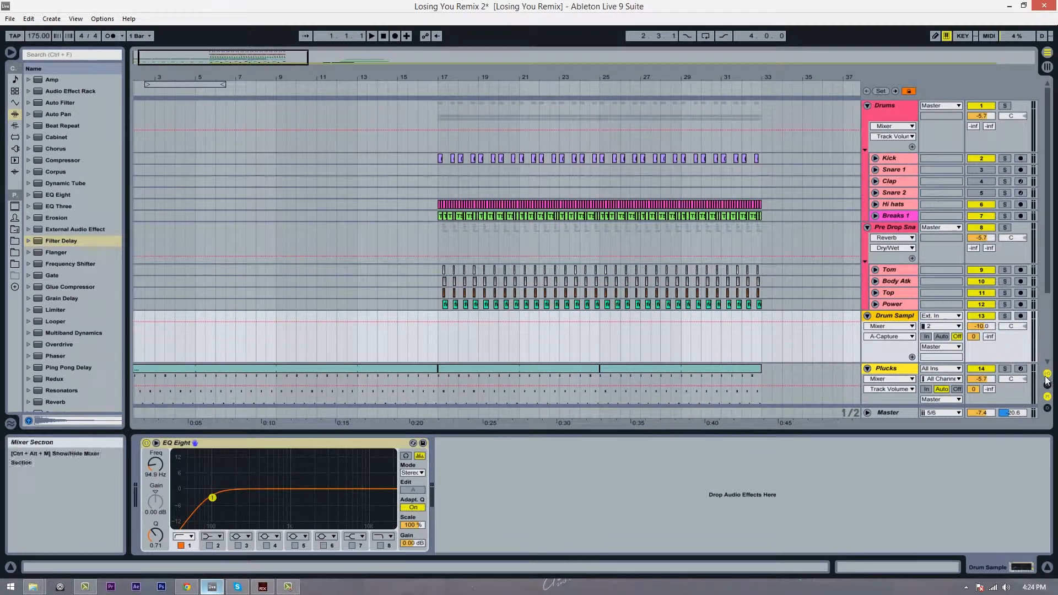
{"action": "left_click", "coordinate": [1048, 374]}
{"action": "left_click", "coordinate": [1048, 374]}
{"action": "left_click", "coordinate": [944, 105]}
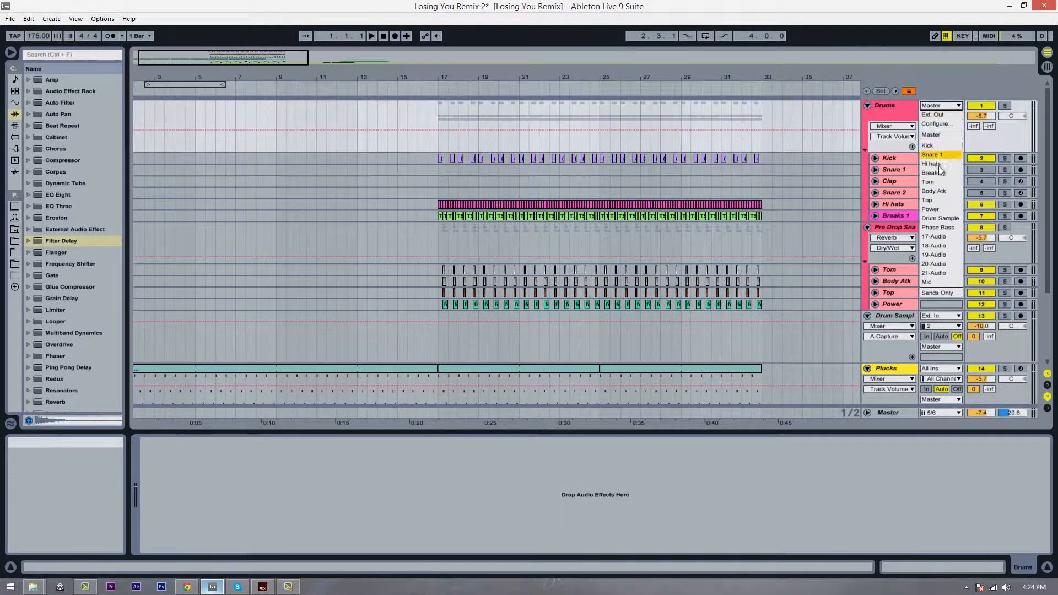
{"action": "left_click", "coordinate": [938, 218]}
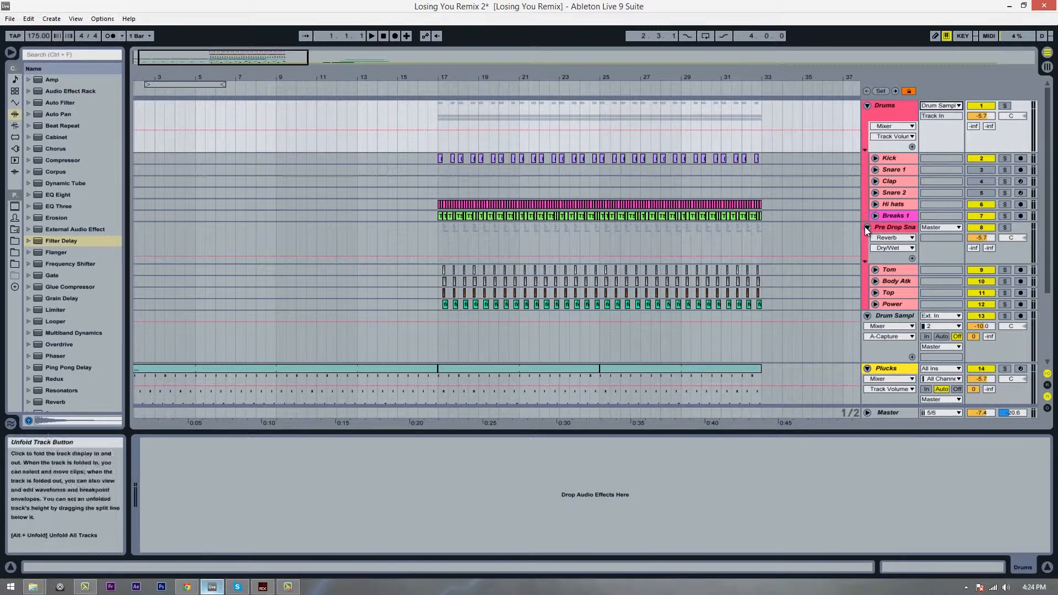
{"action": "left_click", "coordinate": [900, 227]}
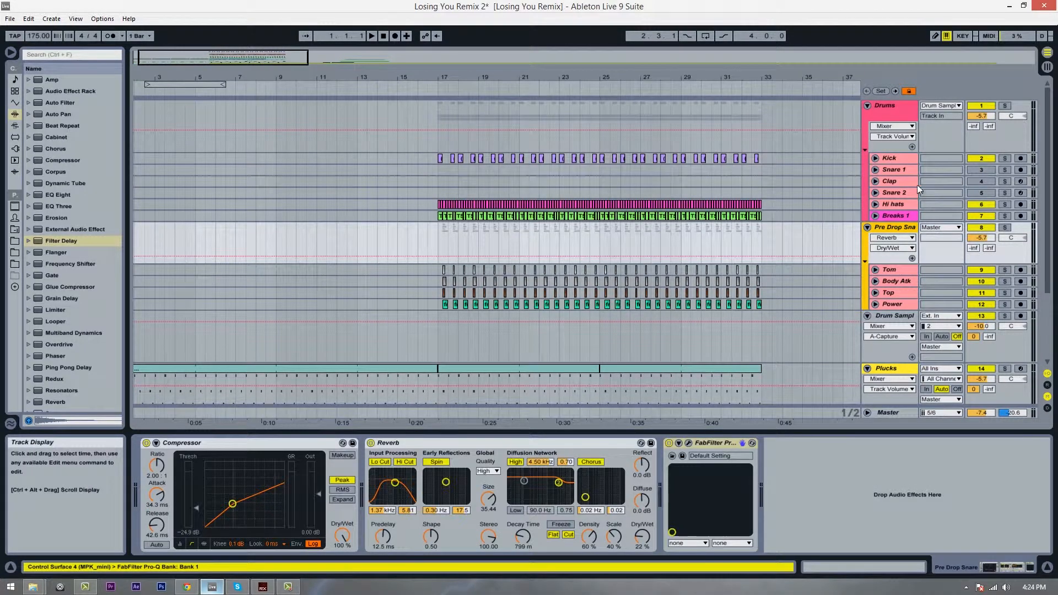
{"action": "left_click", "coordinate": [947, 228]}
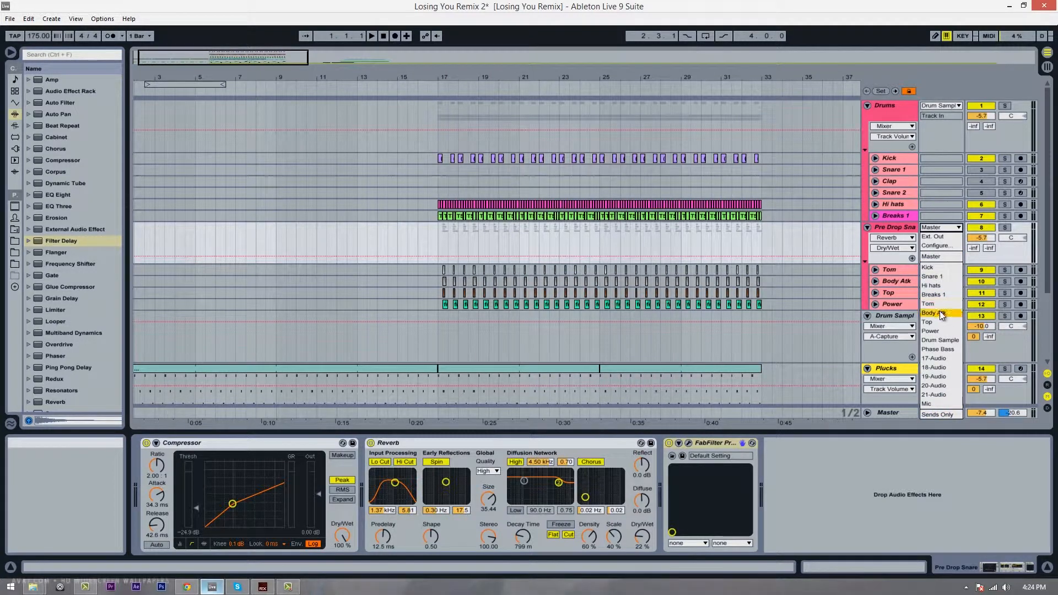
{"action": "left_click", "coordinate": [940, 341]}
Set the Drum Sample track's volume to 0 and its input monitoring to In.
{"action": "scroll", "coordinate": [399, 210], "scroll_direction": "down", "scroll_amount": 2}
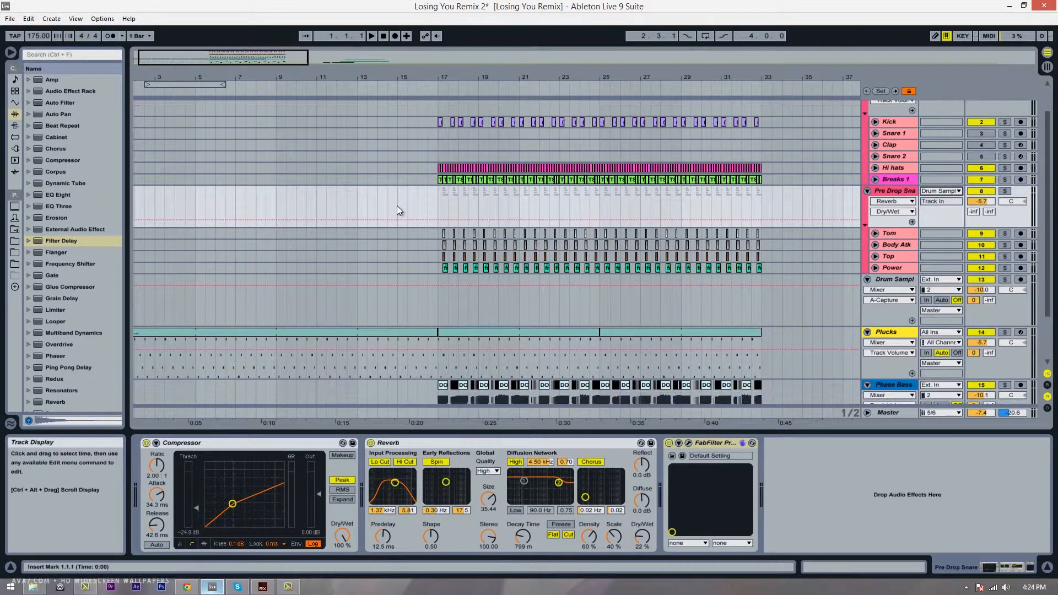
{"action": "left_click", "coordinate": [438, 308]}
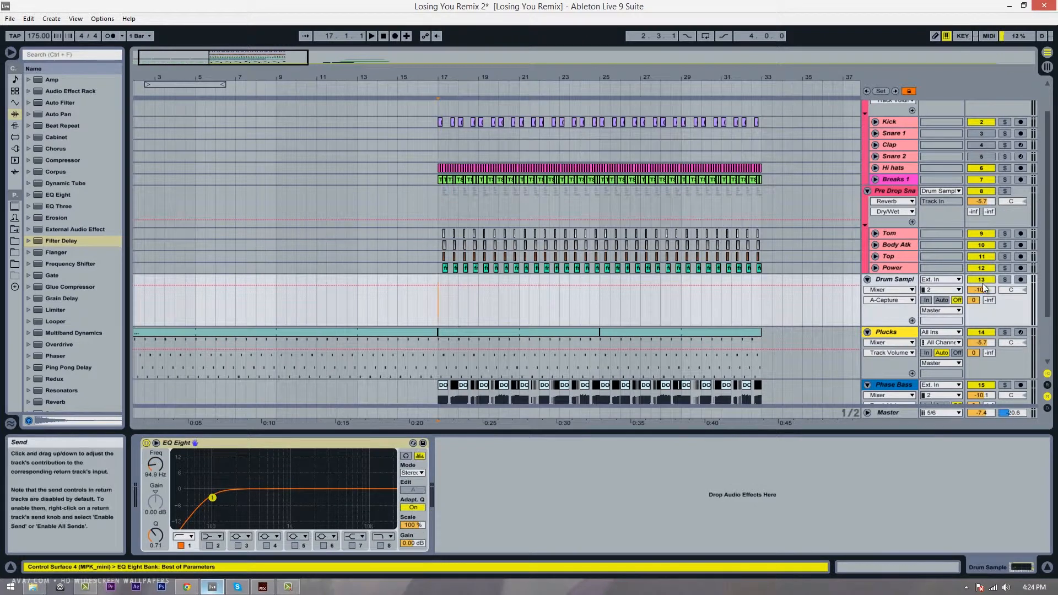
{"action": "left_click", "coordinate": [983, 289]}
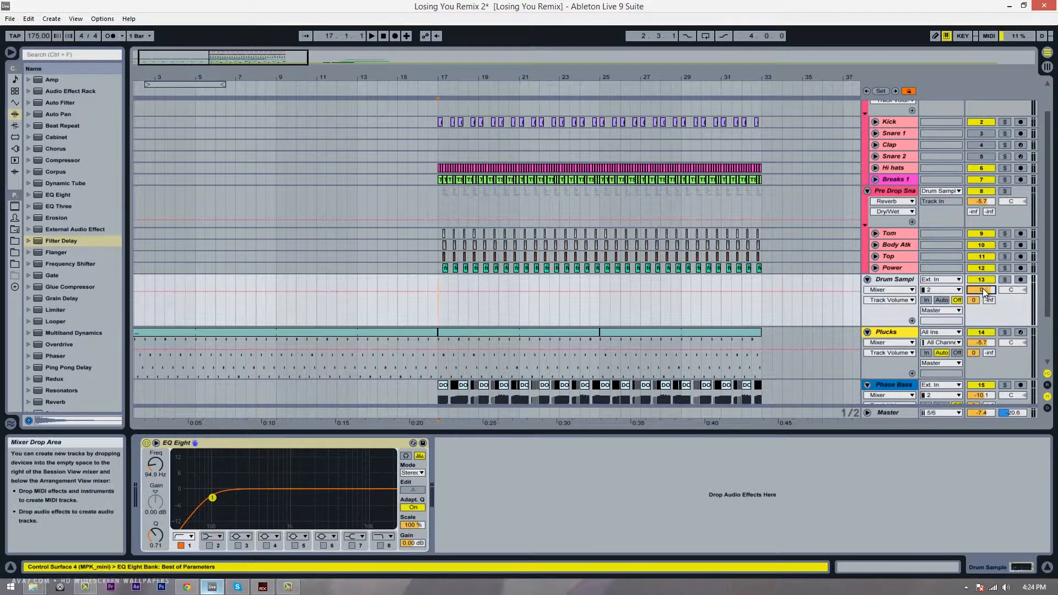
{"action": "left_click", "coordinate": [890, 280]}
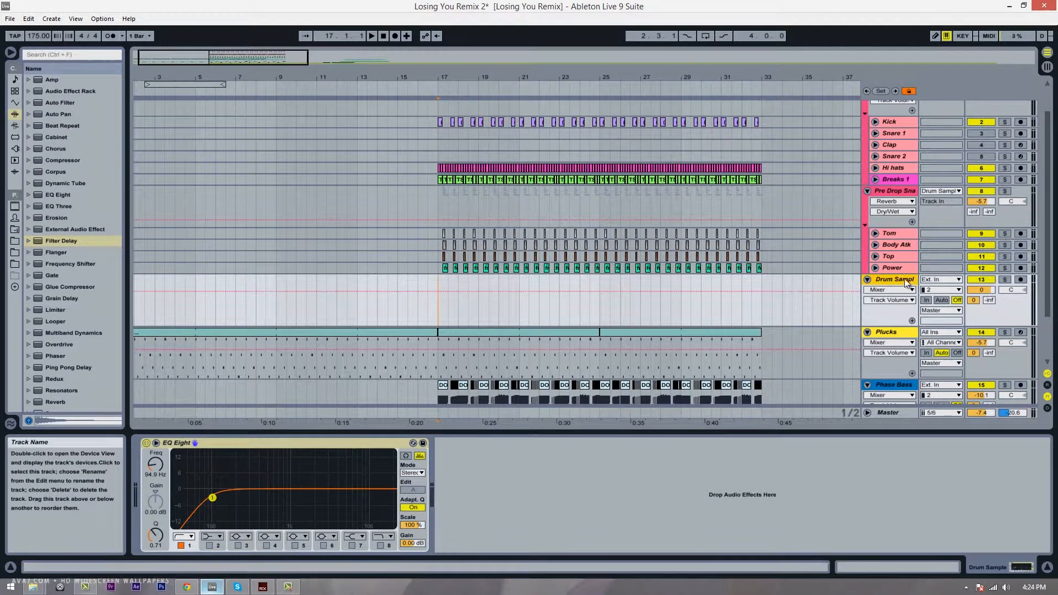
{"action": "left_click", "coordinate": [928, 301]}
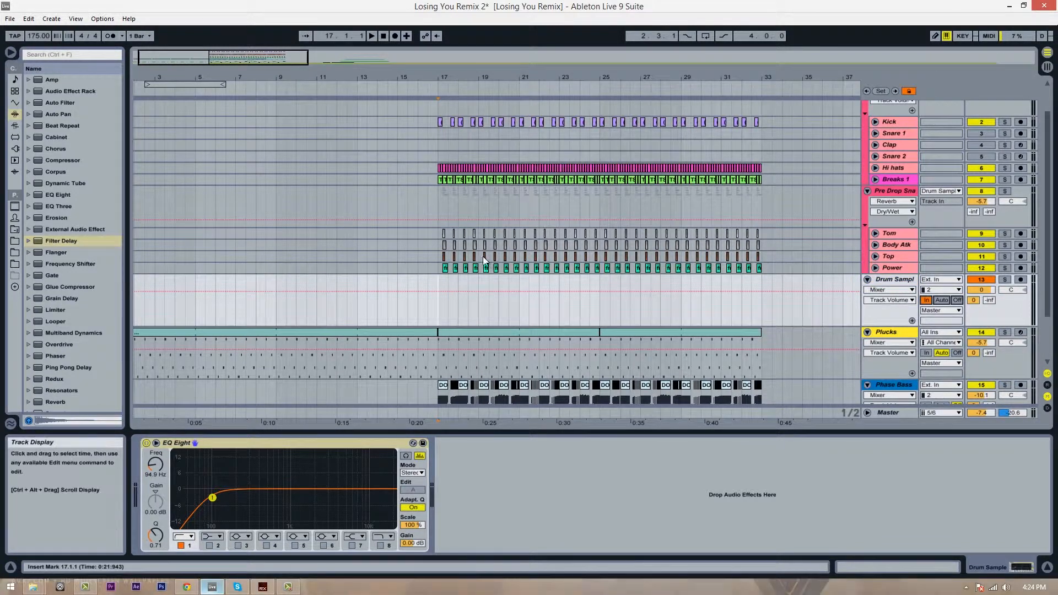
Play the arrangement from bar 17 to check the drum signal on the Drum Sample track.
{"action": "left_click", "coordinate": [437, 284]}
{"action": "key", "text": "space"}
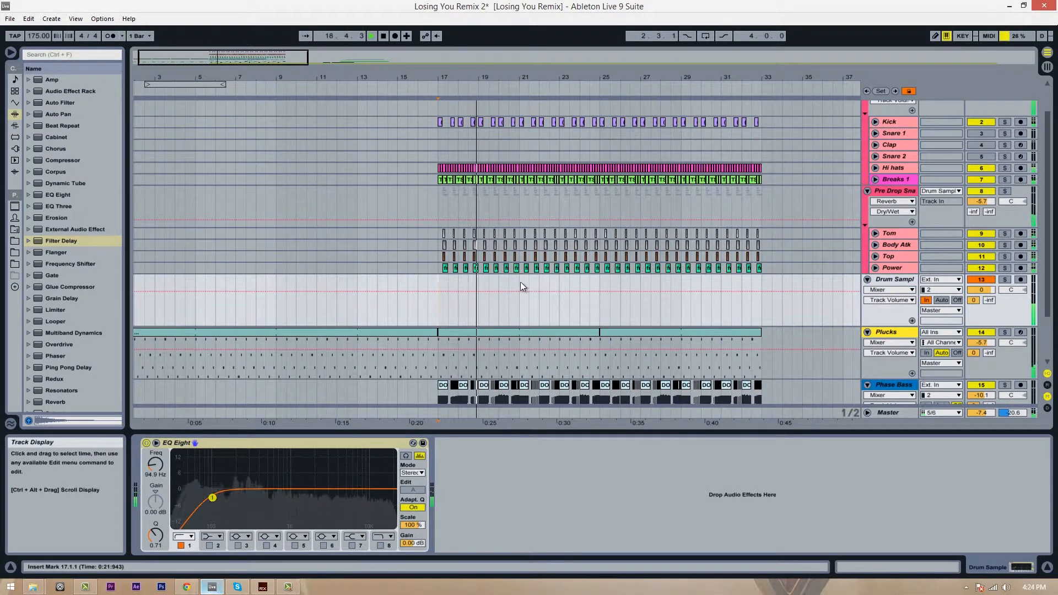
{"action": "key", "text": "space"}
Set the loop/punch region to bars 17 to 25 with punch-in and punch-out enabled and looping off.
{"action": "left_click", "coordinate": [599, 315]}
{"action": "left_click", "coordinate": [441, 315], "text": "shift"}
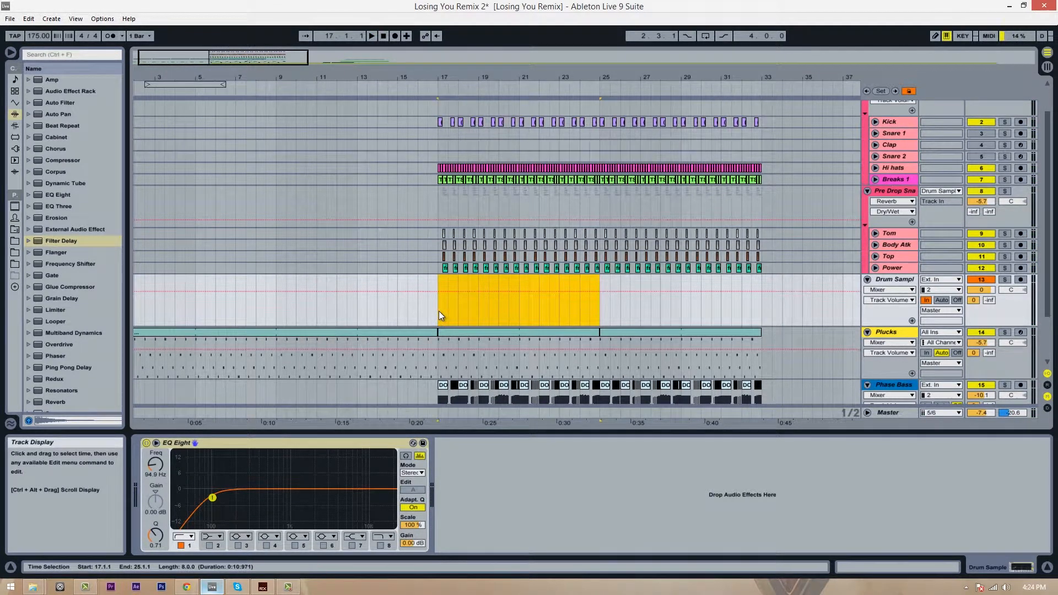
{"action": "left_click", "coordinate": [707, 37]}
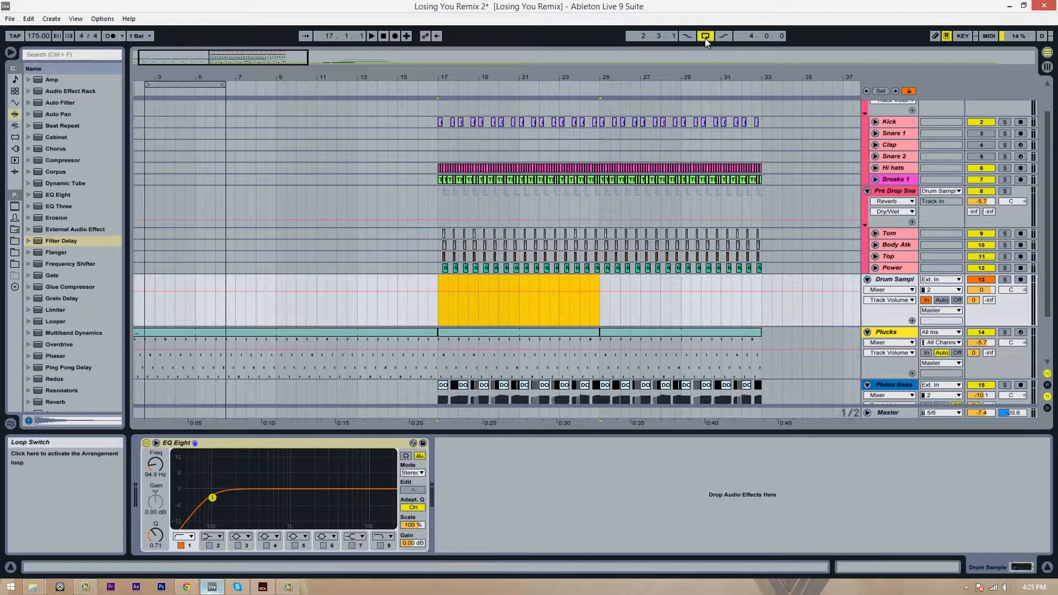
{"action": "left_click_drag", "start_coordinate": [167, 87], "coordinate": [597, 86]}
{"action": "left_click", "coordinate": [687, 35]}
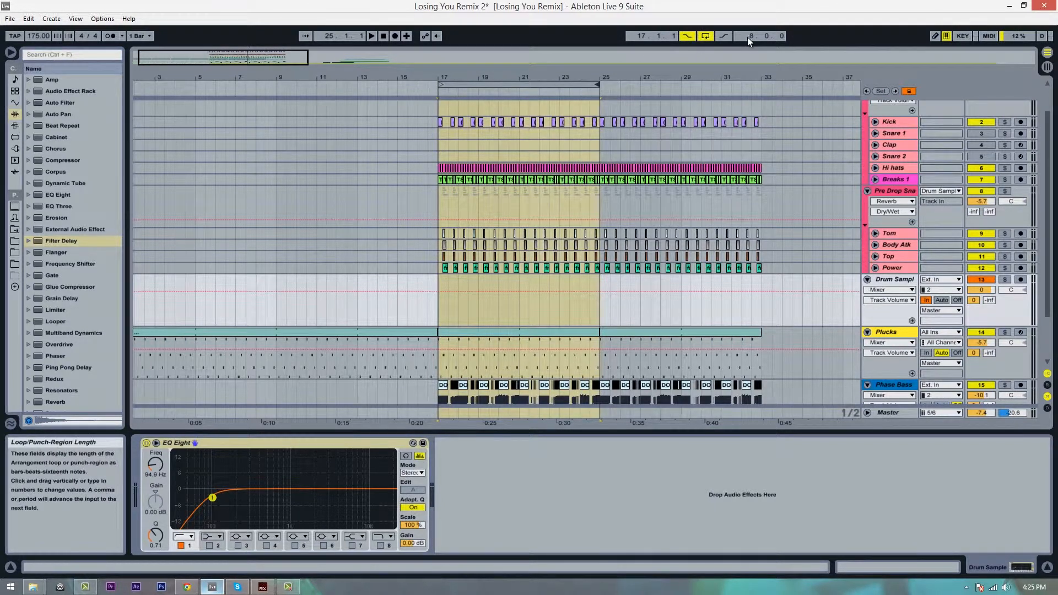
{"action": "left_click", "coordinate": [704, 35]}
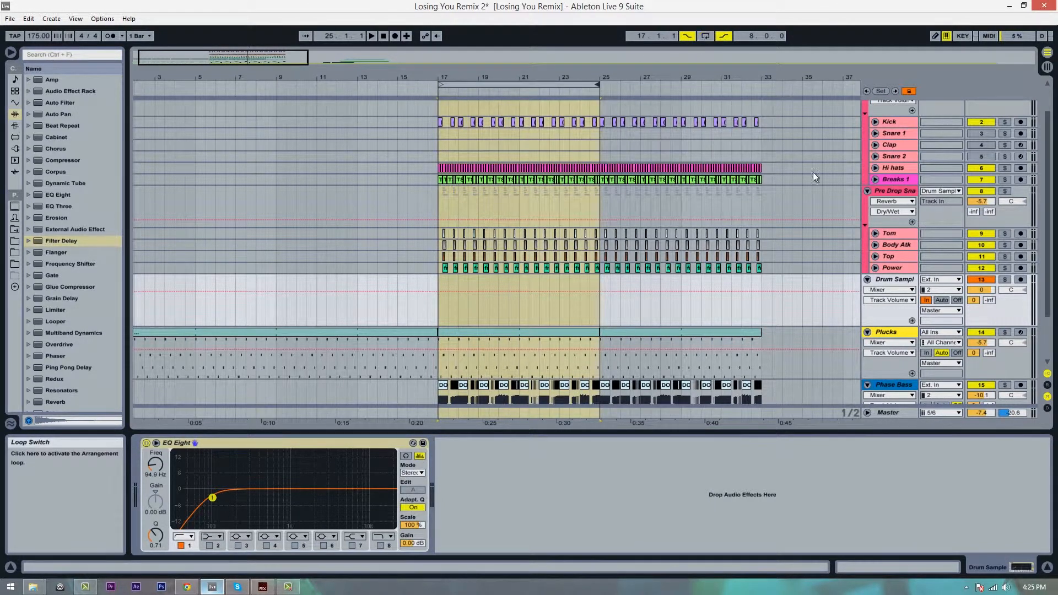
Arm the Drum Sample track, record the drums from bar 17 to 25, and select the recorded clip.
{"action": "left_click", "coordinate": [434, 317]}
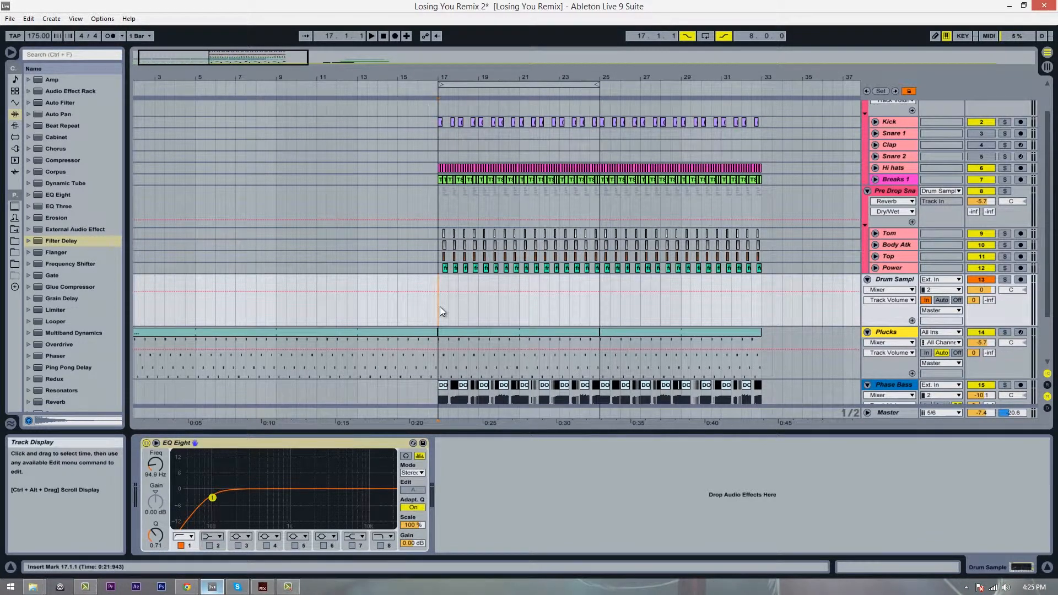
{"action": "left_click", "coordinate": [1020, 279]}
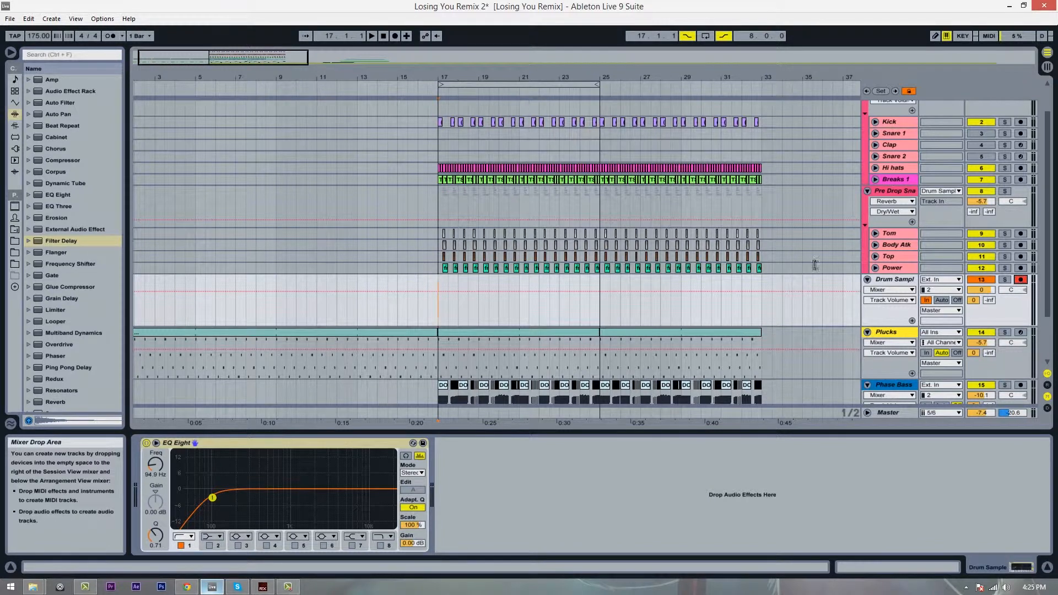
{"action": "left_click", "coordinate": [395, 37]}
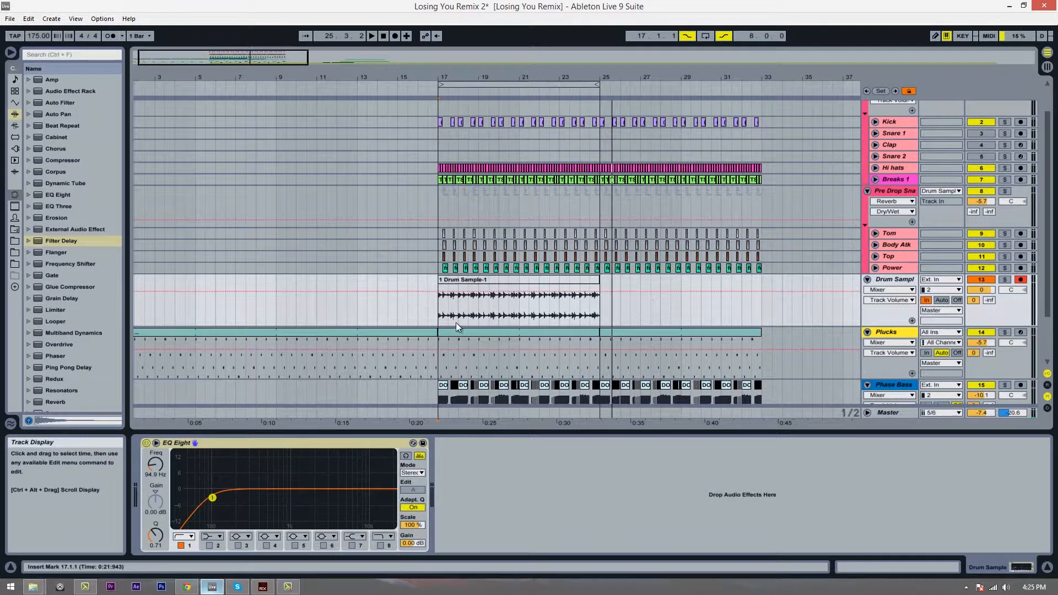
{"action": "left_click", "coordinate": [508, 283]}
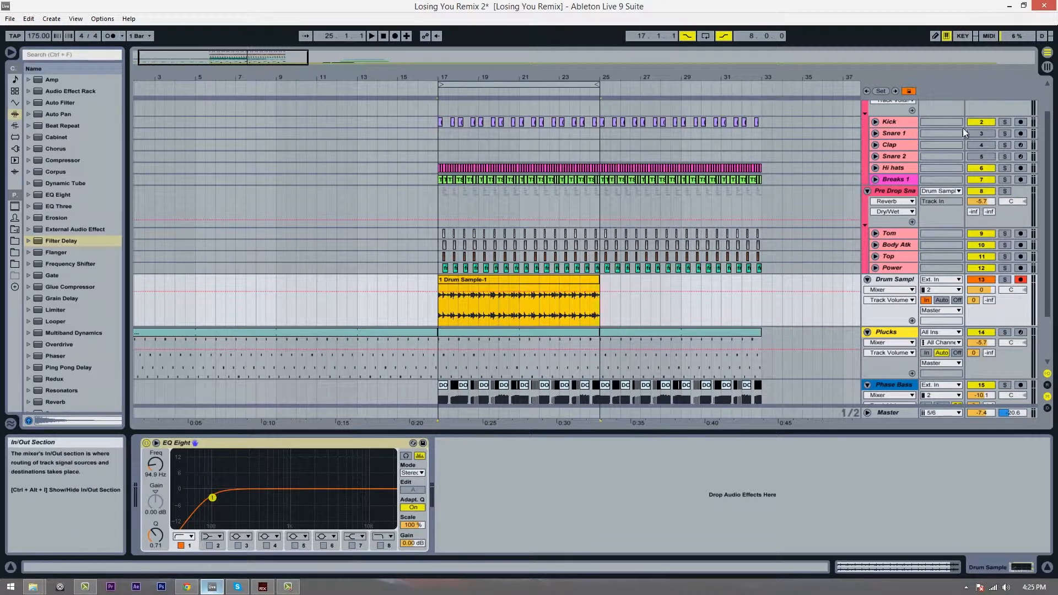
Route the outputs of the Drums and Pre Drop Snare groups back to Master.
{"action": "scroll", "coordinate": [963, 128], "scroll_direction": "up", "scroll_amount": 2}
{"action": "left_click", "coordinate": [952, 107]}
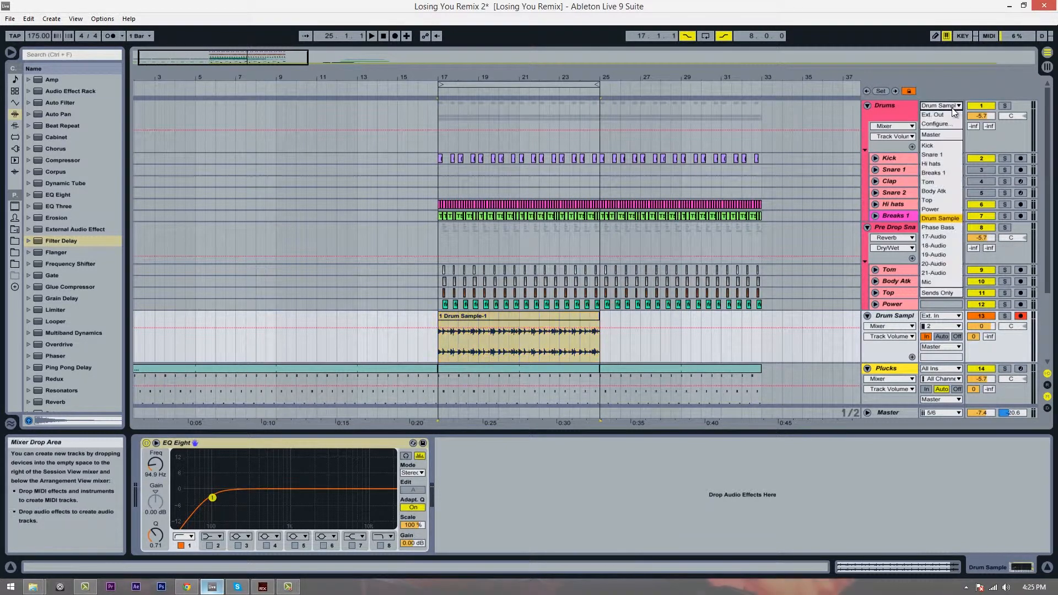
{"action": "left_click", "coordinate": [949, 137]}
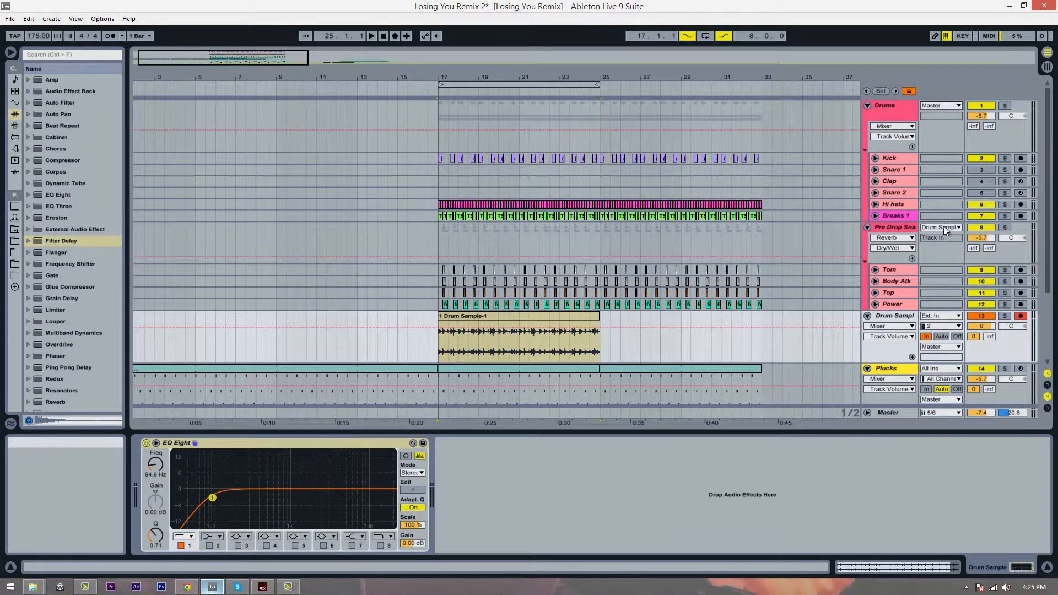
{"action": "left_click", "coordinate": [941, 227]}
{"action": "left_click", "coordinate": [940, 257]}
Turn input monitoring off on the Drum Sample track.
{"action": "left_click", "coordinate": [488, 333]}
{"action": "scroll", "coordinate": [491, 279], "scroll_direction": "down", "scroll_amount": 2}
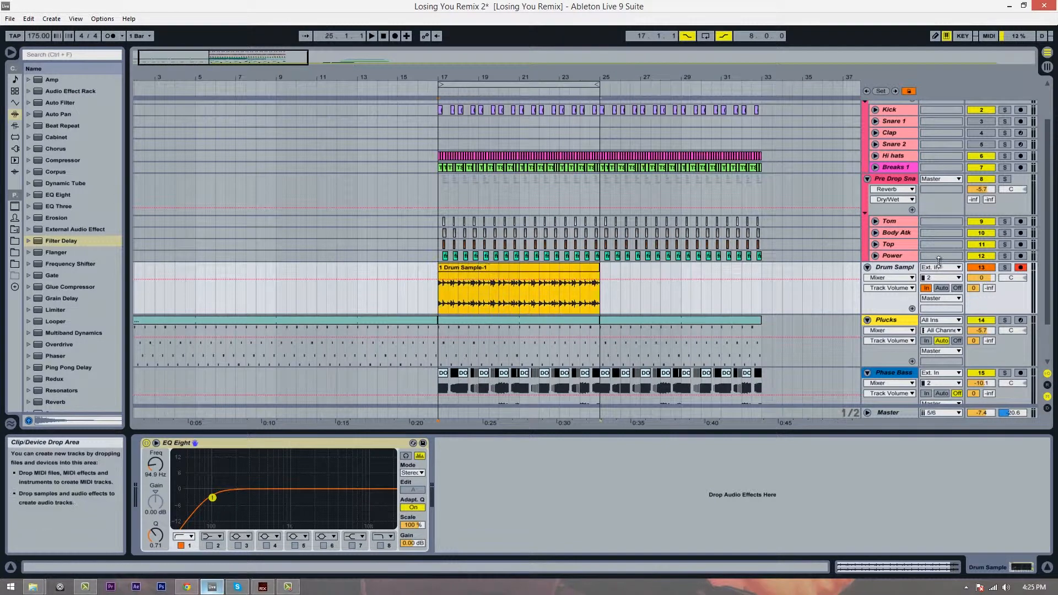
{"action": "left_click", "coordinate": [957, 287]}
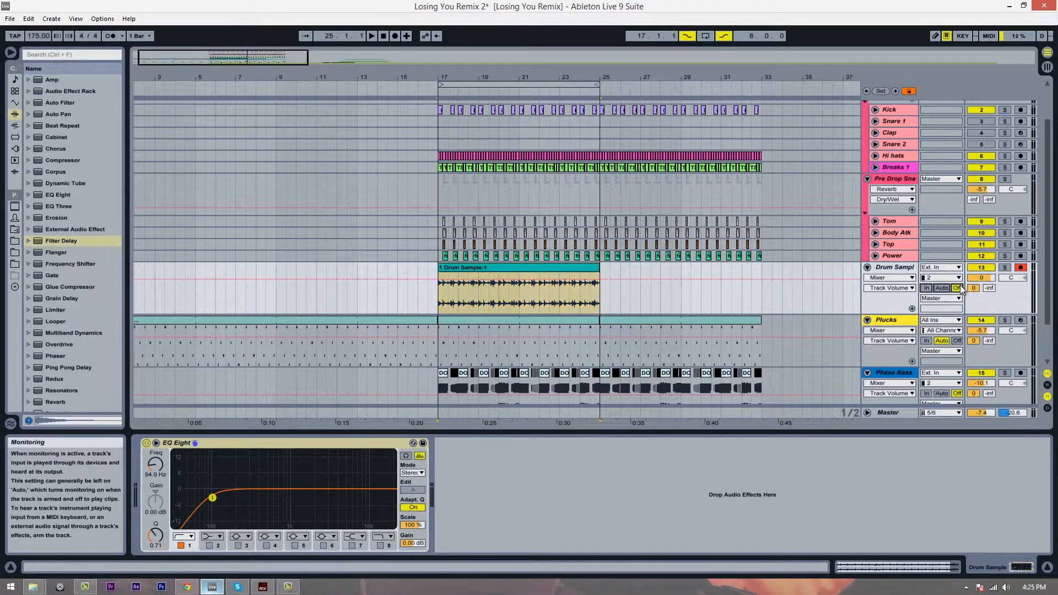
Move the recorded Drum Sample clip to position 1.3.1 near the start of the arrangement.
{"action": "left_click", "coordinate": [535, 270]}
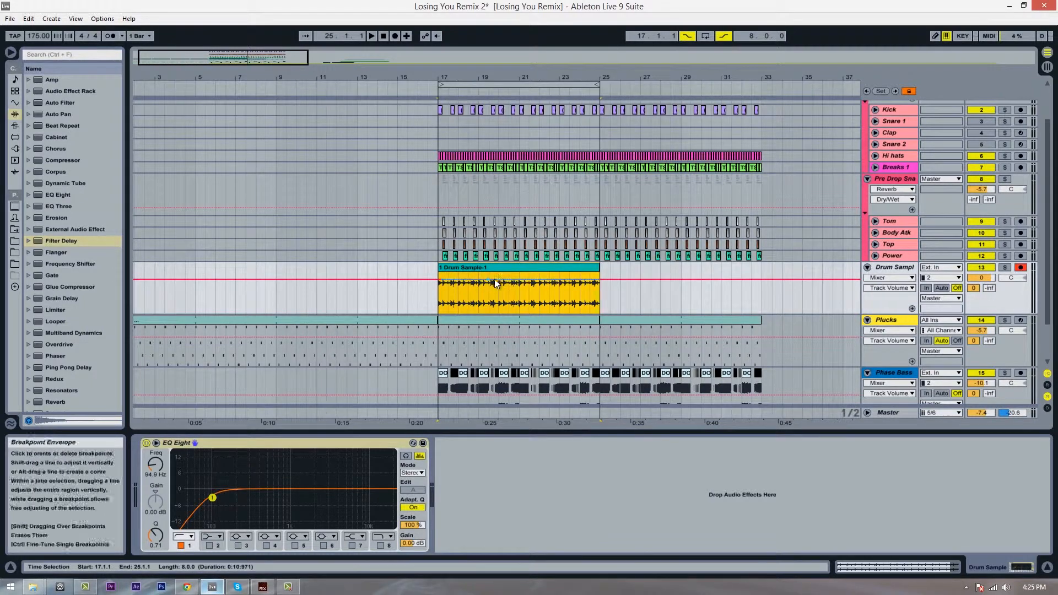
{"action": "left_click_drag", "start_coordinate": [474, 269], "coordinate": [164, 273]}
{"action": "left_click_drag", "start_coordinate": [222, 77], "coordinate": [234, 72]}
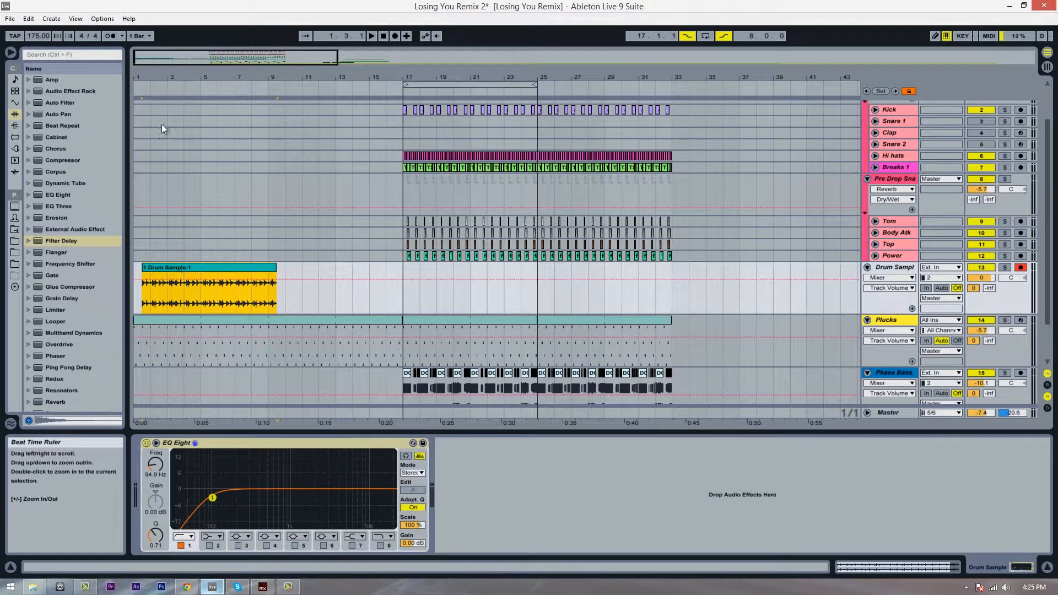
Move the recorded Drum Sample clip to 1.1.1 and duplicate it so the two copies fill bars 1 to 17.
{"action": "left_click_drag", "start_coordinate": [154, 268], "coordinate": [145, 269]}
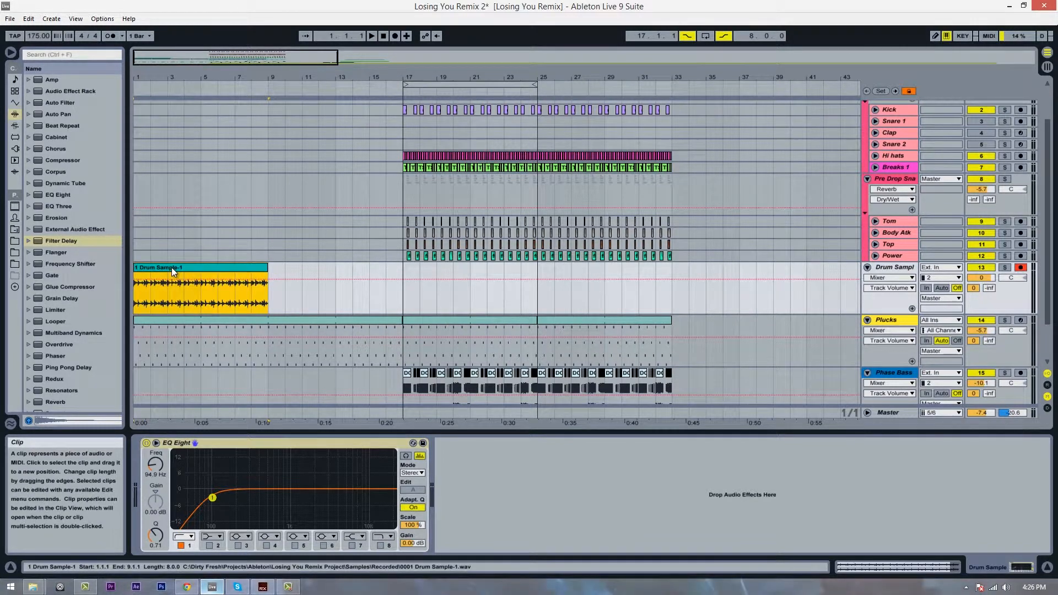
{"action": "key", "text": "ctrl+d"}
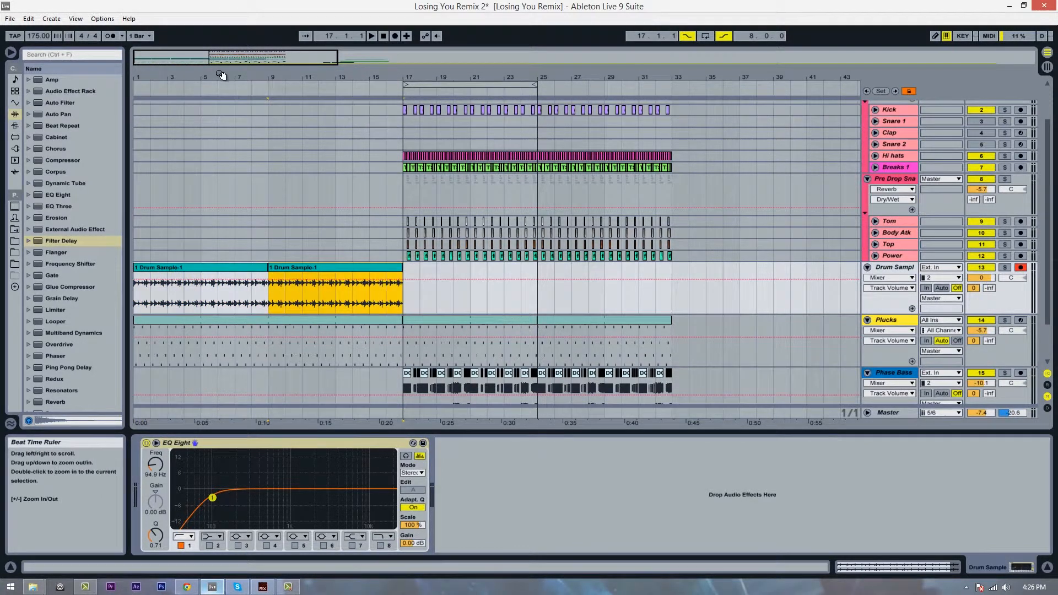
{"action": "left_click_drag", "start_coordinate": [222, 76], "coordinate": [222, 96]}
{"action": "left_click", "coordinate": [135, 302]}
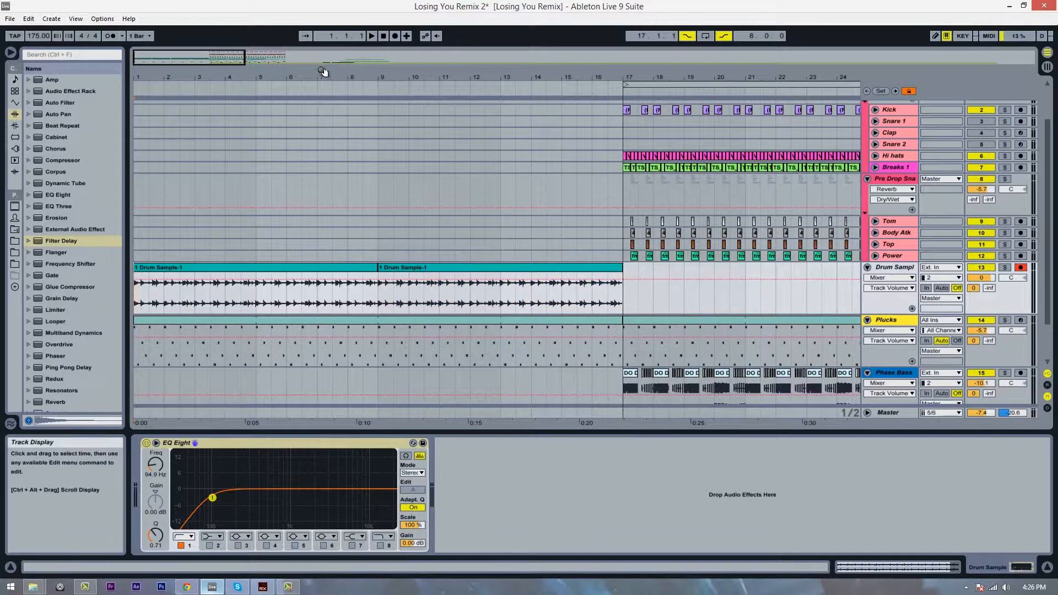
{"action": "left_click_drag", "start_coordinate": [325, 77], "coordinate": [324, 74]}
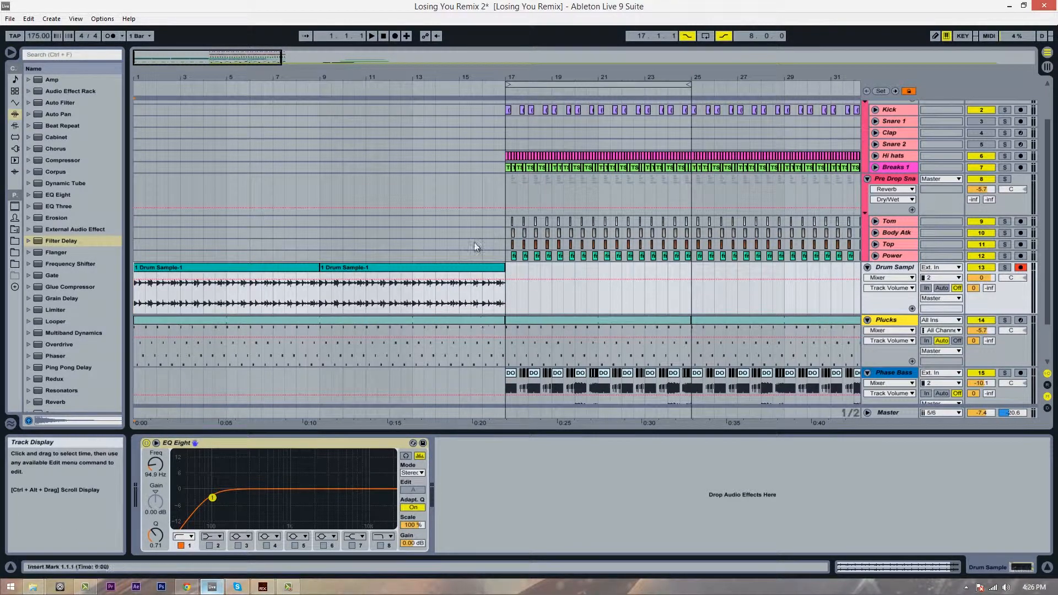
{"action": "left_click", "coordinate": [504, 302]}
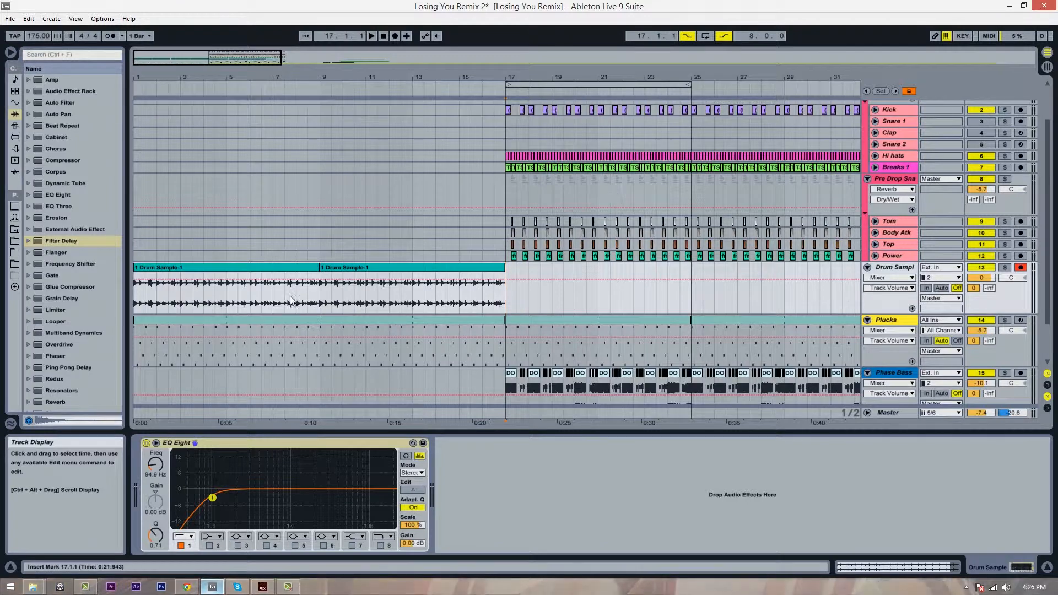
{"action": "left_click", "coordinate": [316, 284]}
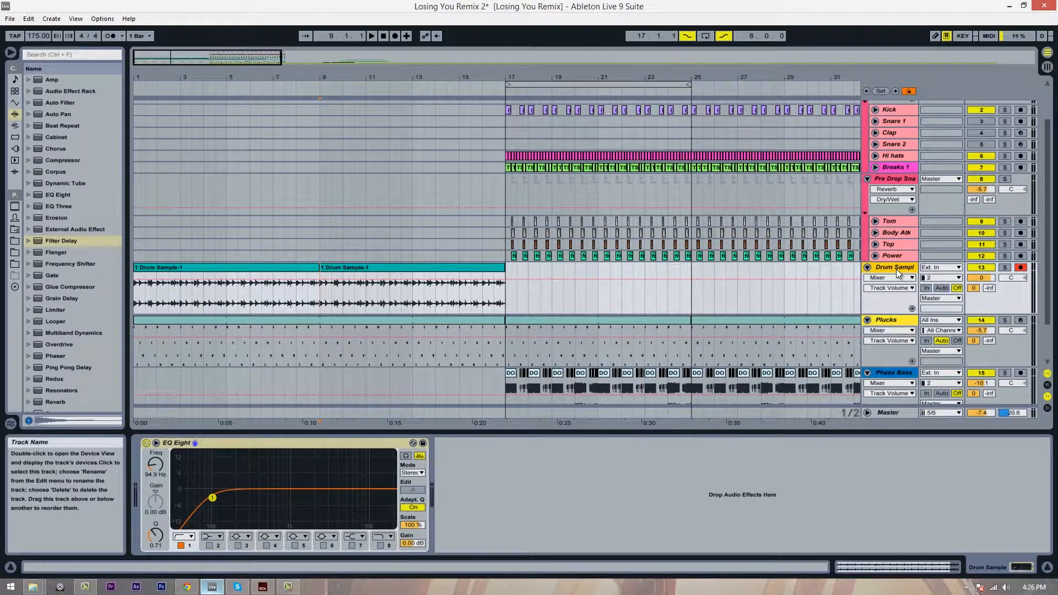
Insert a new audio track below Drum Sample and route the Drum Sample track's output to 14-Audio.
{"action": "key", "text": "ctrl+t"}
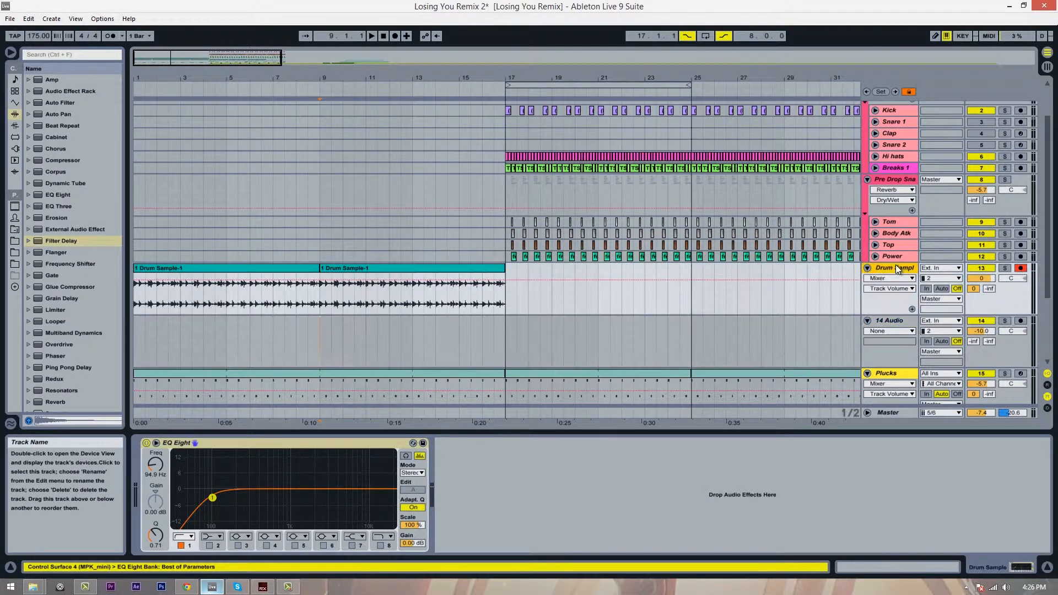
{"action": "left_click", "coordinate": [944, 299]}
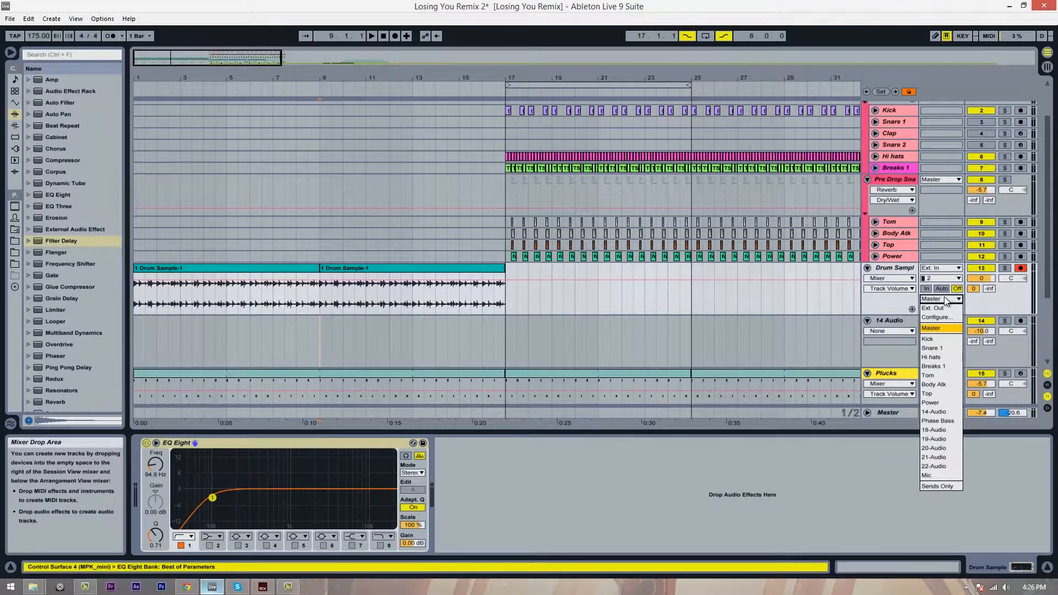
{"action": "left_click", "coordinate": [937, 411]}
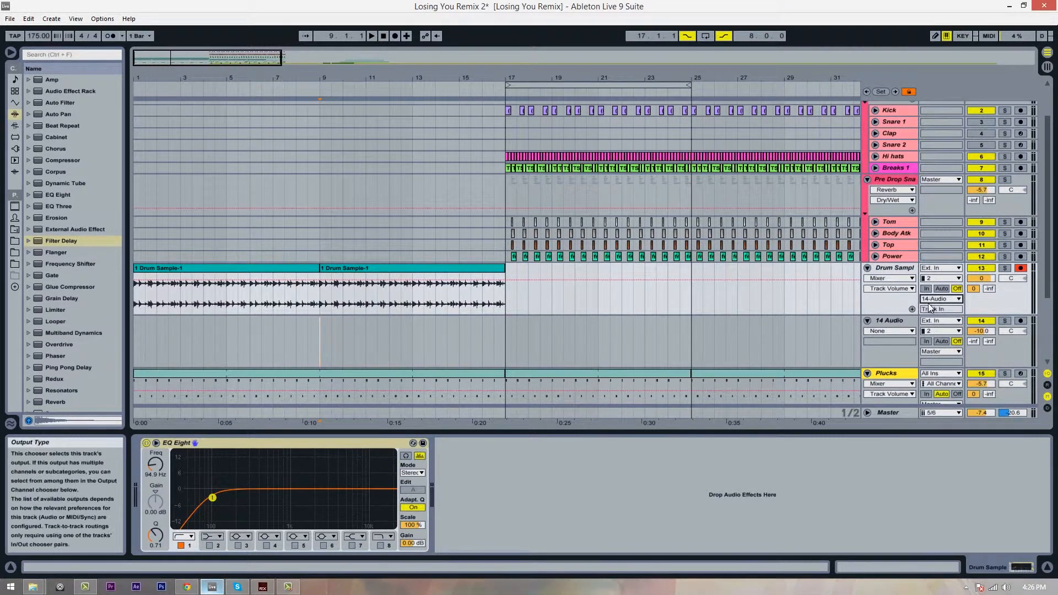
Turn off filter 1 in the Drum Sample track's EQ Eight and add a Reverb after it.
{"action": "left_click", "coordinate": [887, 268]}
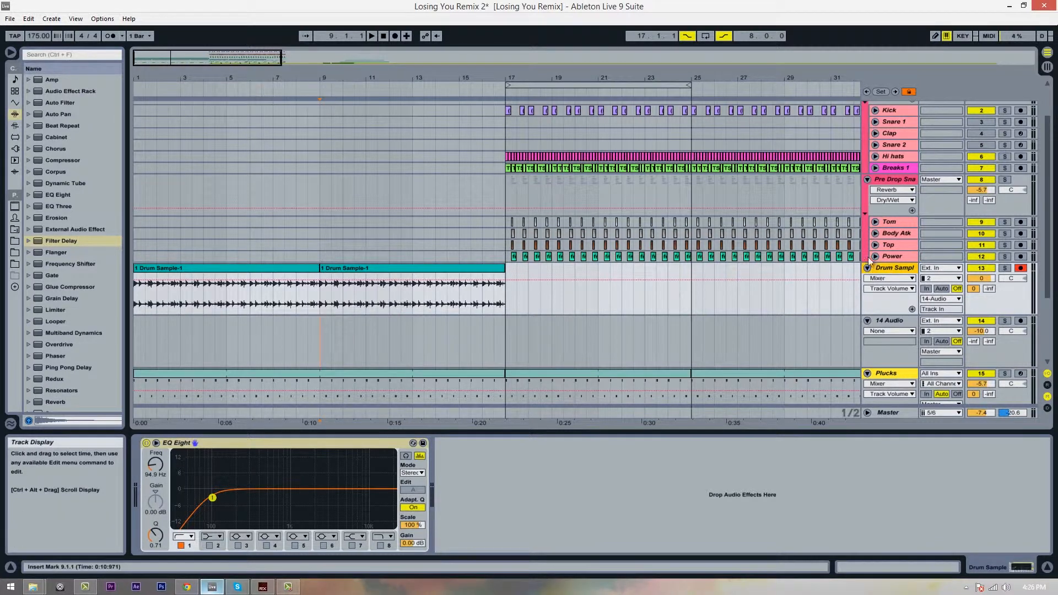
{"action": "double_click", "coordinate": [895, 268]}
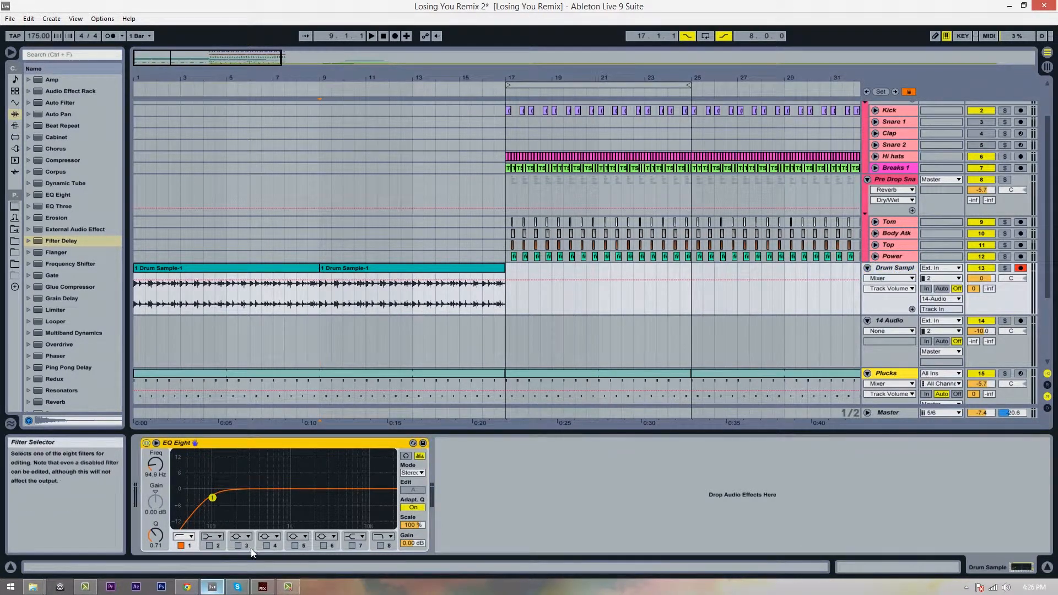
{"action": "left_click", "coordinate": [181, 546]}
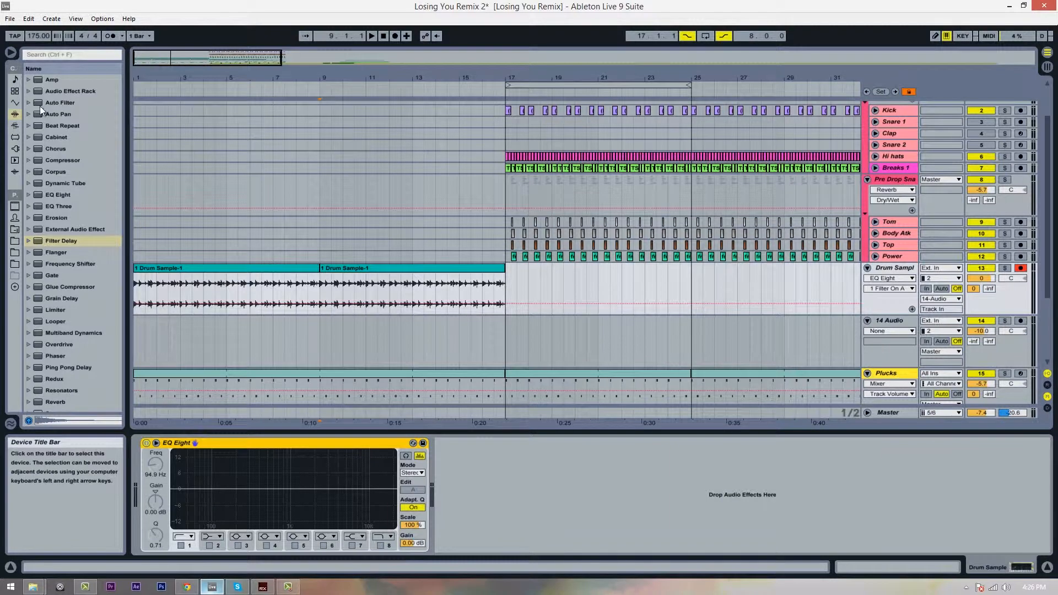
{"action": "left_click", "coordinate": [72, 173]}
{"action": "left_click", "coordinate": [70, 105]}
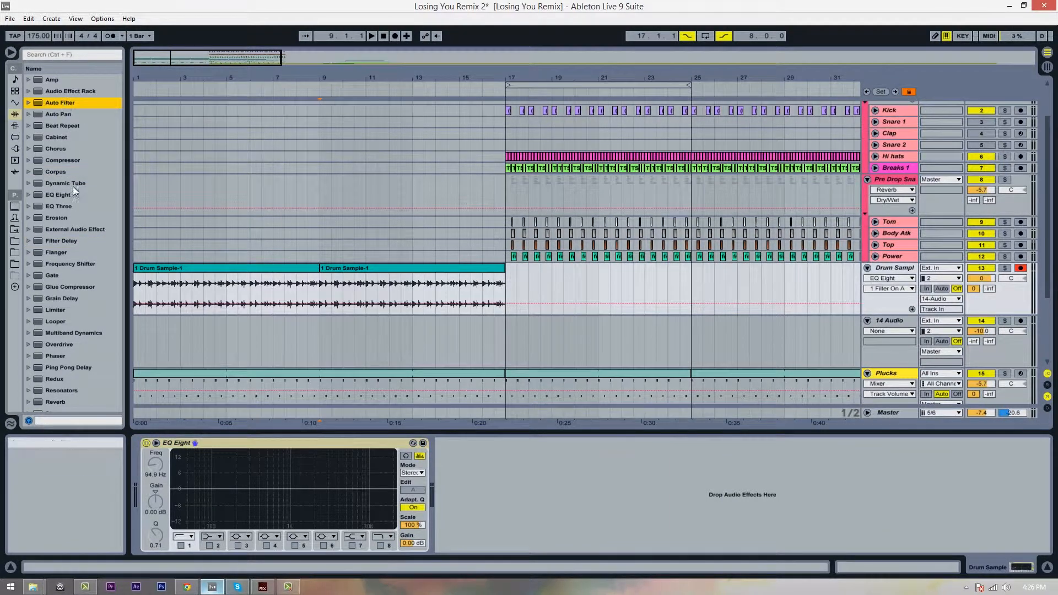
{"action": "left_click_drag", "start_coordinate": [45, 402], "coordinate": [531, 484]}
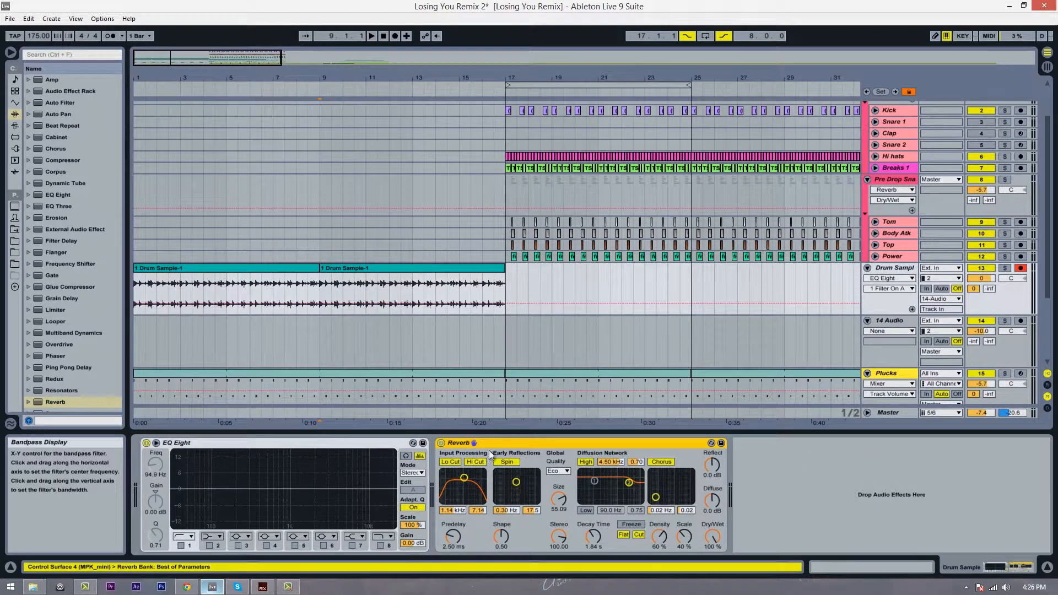
Solo the Drum Sample track and play it from bar 1 with the Reverb's Dry/Wet at 100%.
{"action": "left_click", "coordinate": [714, 539]}
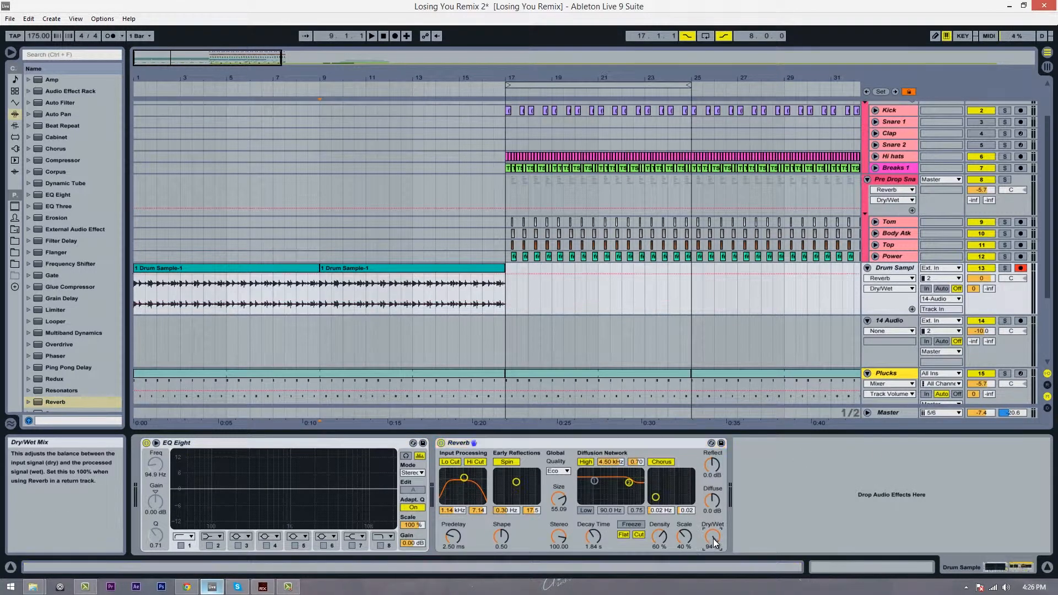
{"action": "key", "text": "space"}
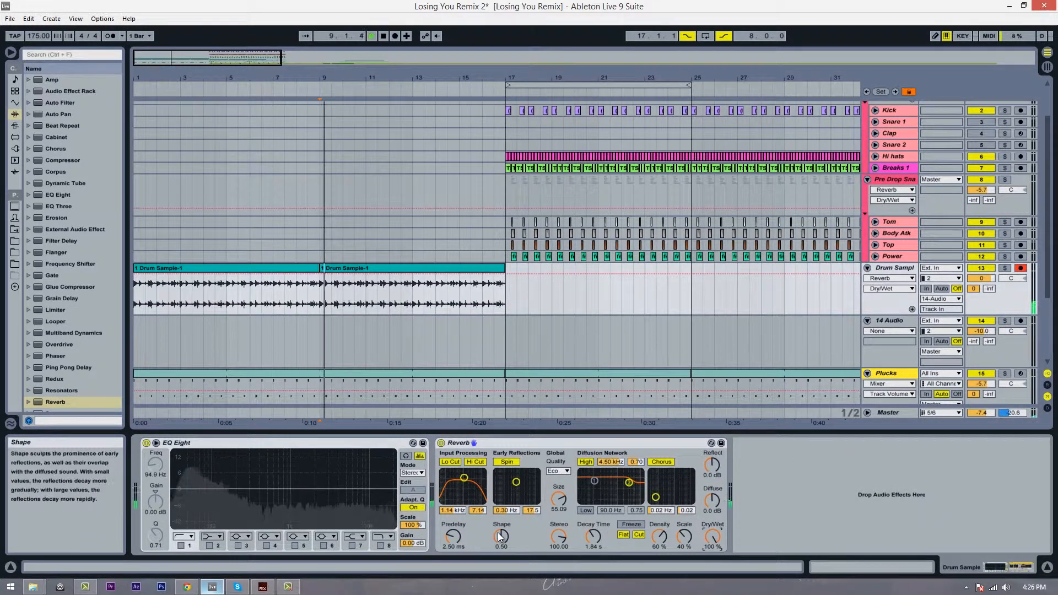
{"action": "left_click", "coordinate": [1005, 268]}
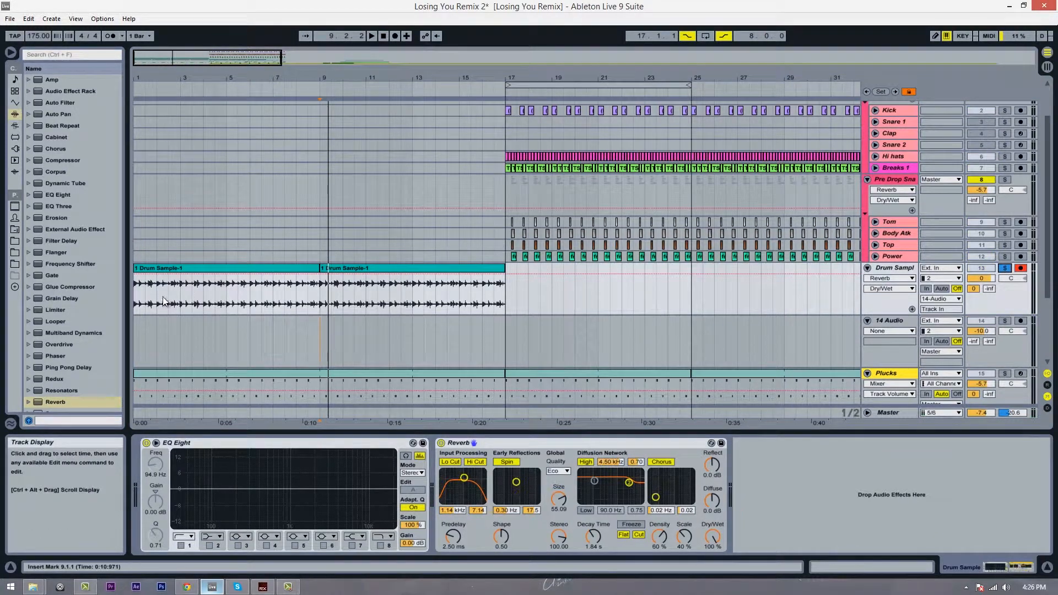
{"action": "left_click", "coordinate": [137, 305]}
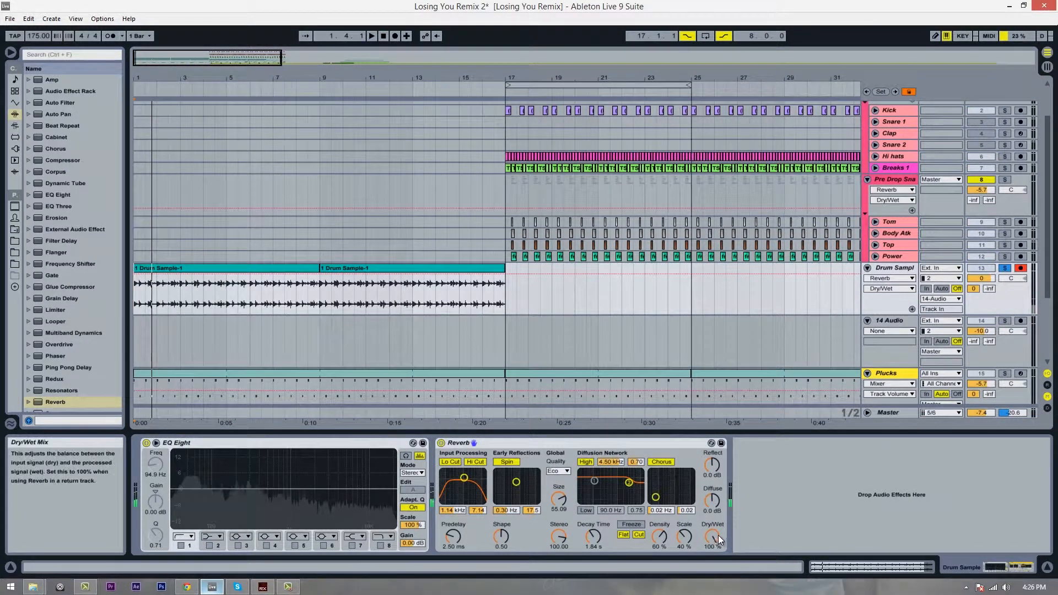
{"action": "key", "text": "space"}
{"action": "key", "text": "space"}
Try the Reverb's Dry/Wet at 41% during playback and unsolo the Drum Sample track.
{"action": "left_click_drag", "start_coordinate": [716, 534], "coordinate": [716, 543]}
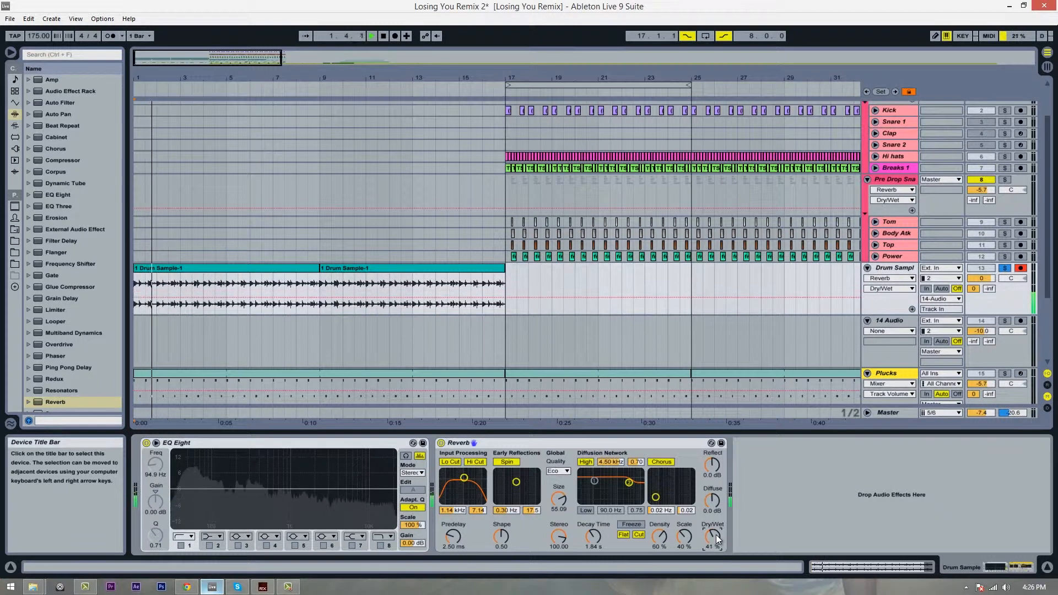
{"action": "key", "text": "space"}
{"action": "left_click", "coordinate": [1005, 269]}
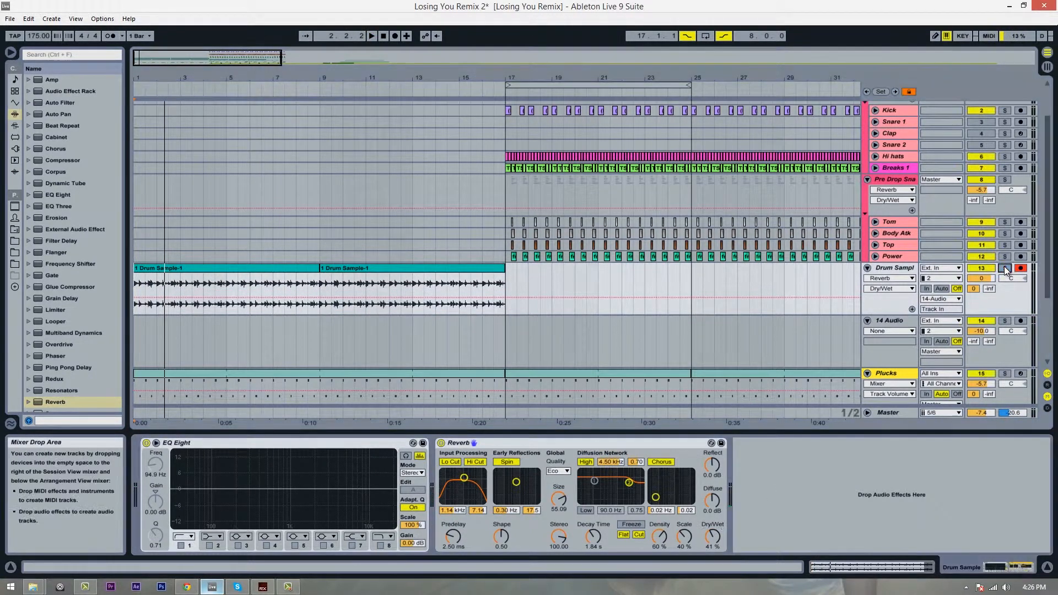
{"action": "key", "text": "space"}
{"action": "key", "text": "space"}
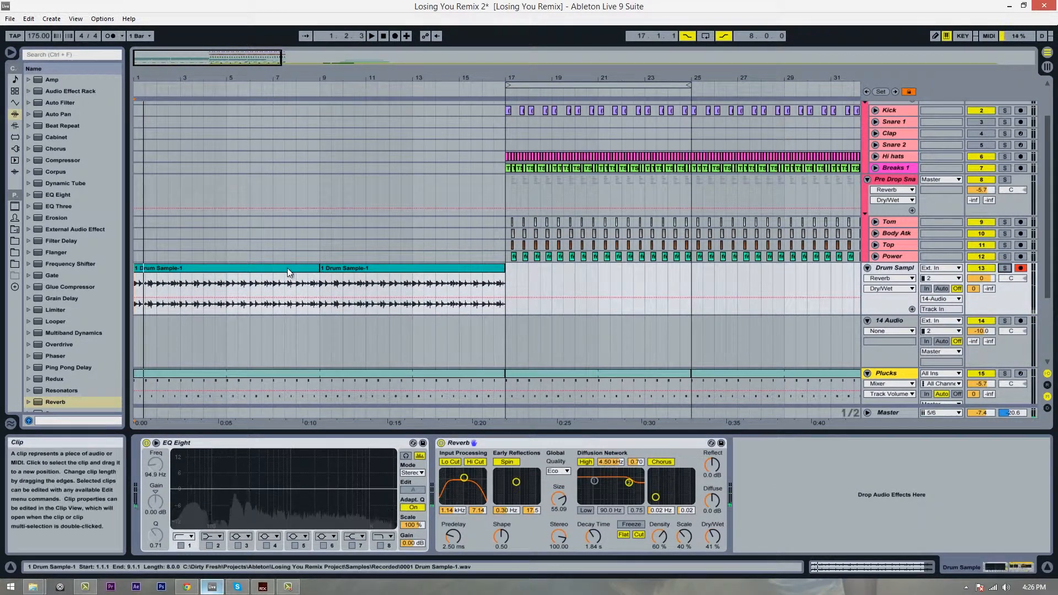
Set input monitoring on the 14 Audio track to In and its volume to 0 while playing the drum clip.
{"action": "left_click", "coordinate": [284, 269]}
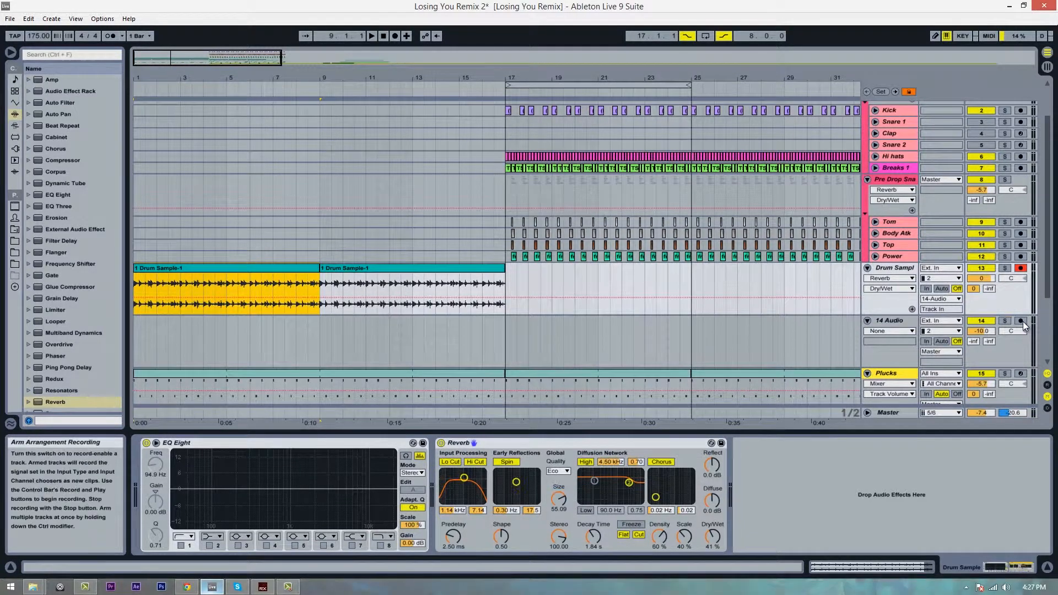
{"action": "left_click", "coordinate": [926, 342]}
{"action": "key", "text": "space"}
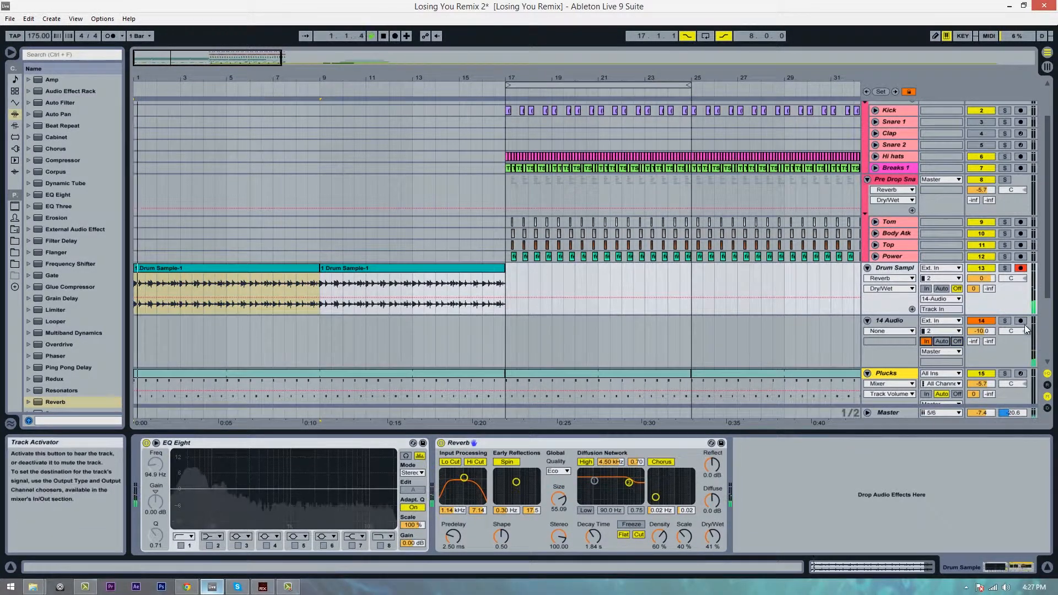
{"action": "left_click", "coordinate": [986, 331]}
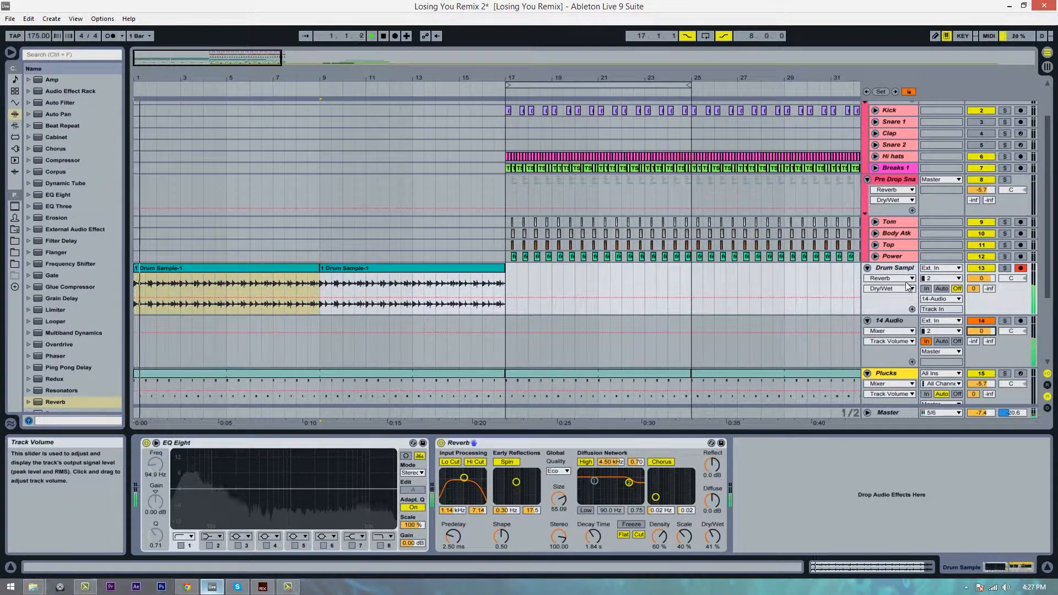
Set the Reverb's Dry/Wet to 100%, its quality to High and its input filter bandwidth to 4.22.
{"action": "left_click_drag", "start_coordinate": [717, 535], "coordinate": [716, 491]}
{"action": "left_click_drag", "start_coordinate": [484, 511], "coordinate": [483, 521]}
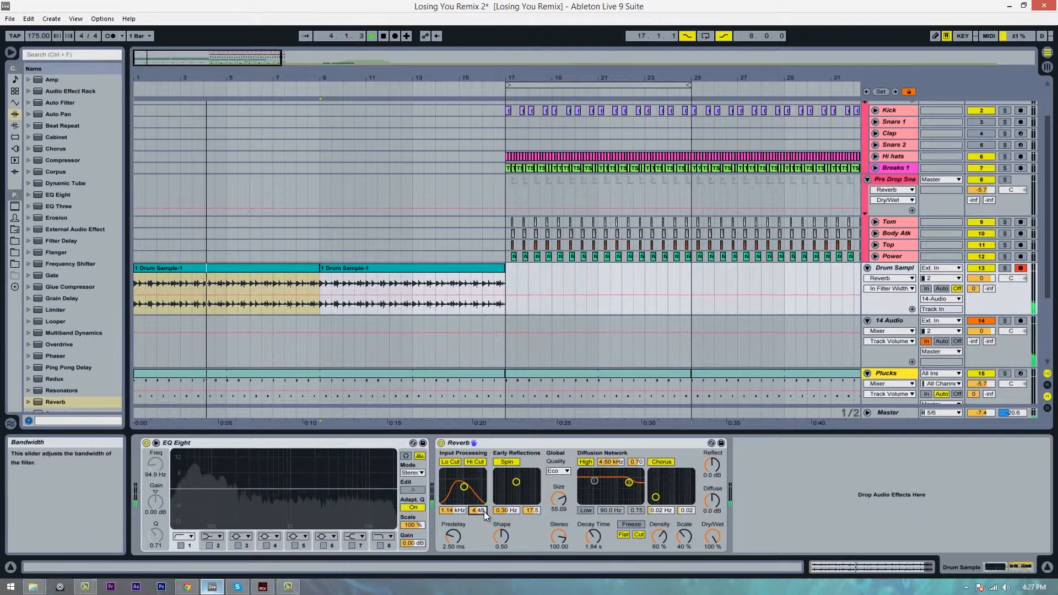
{"action": "left_click", "coordinate": [558, 472]}
{"action": "left_click", "coordinate": [560, 499]}
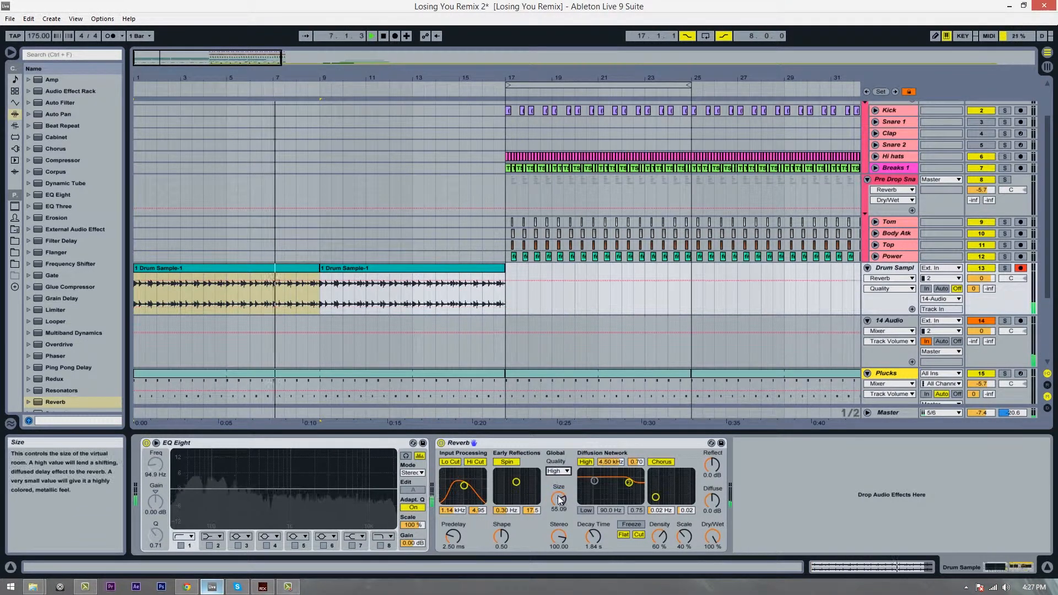
{"action": "left_click_drag", "start_coordinate": [480, 507], "coordinate": [480, 514]}
Set the Reverb's Decay Time to 1.38 s while auditioning the drum clip.
{"action": "key", "text": "space"}
{"action": "left_click_drag", "start_coordinate": [594, 535], "coordinate": [593, 534]}
{"action": "key", "text": "space"}
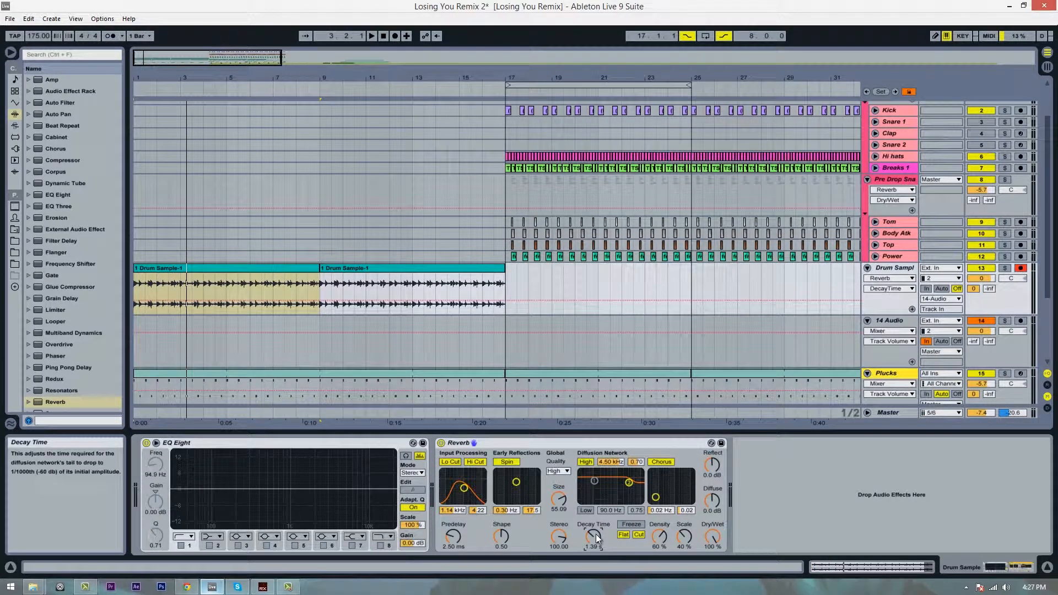
{"action": "right_click", "coordinate": [596, 535]}
{"action": "left_click", "coordinate": [593, 535]}
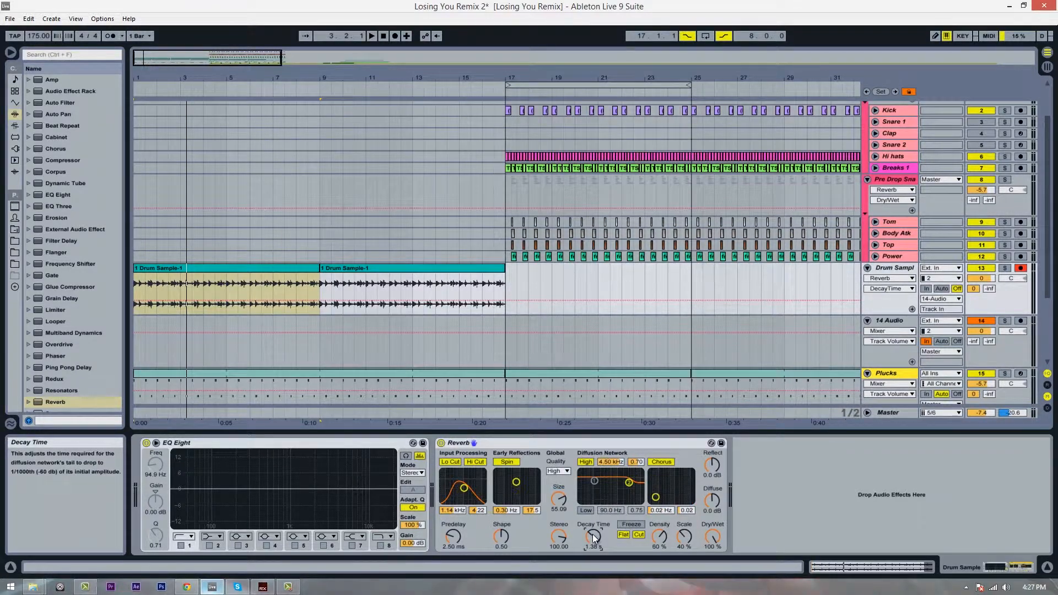
Automate the Reverb's Dry/Wet on the Drum Sample track to rise from 40% at bar 1 to 100% at bar 17.
{"action": "left_click", "coordinate": [145, 280]}
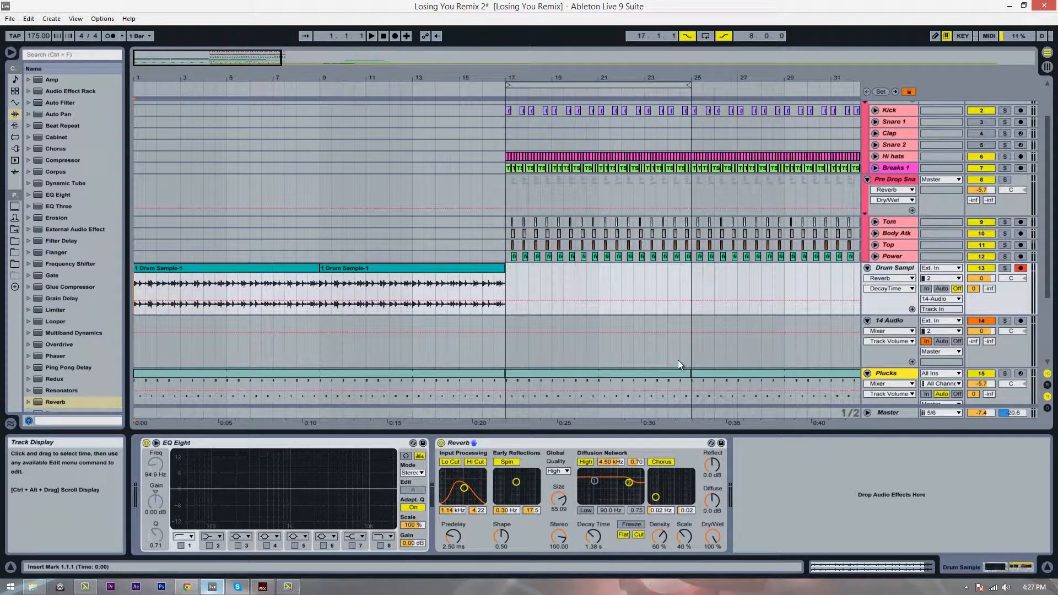
{"action": "right_click", "coordinate": [715, 535]}
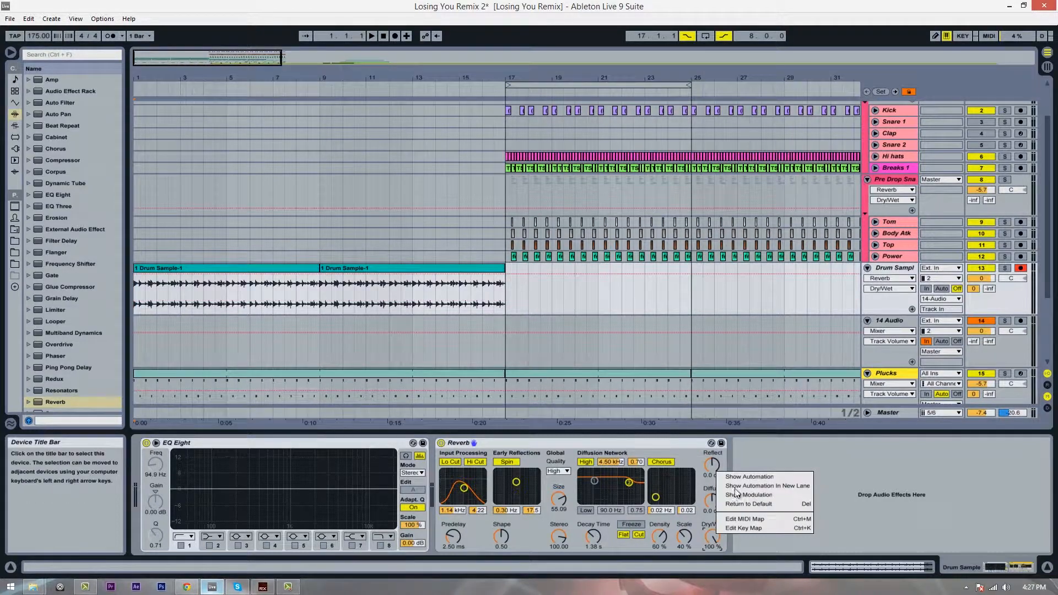
{"action": "left_click", "coordinate": [742, 478]}
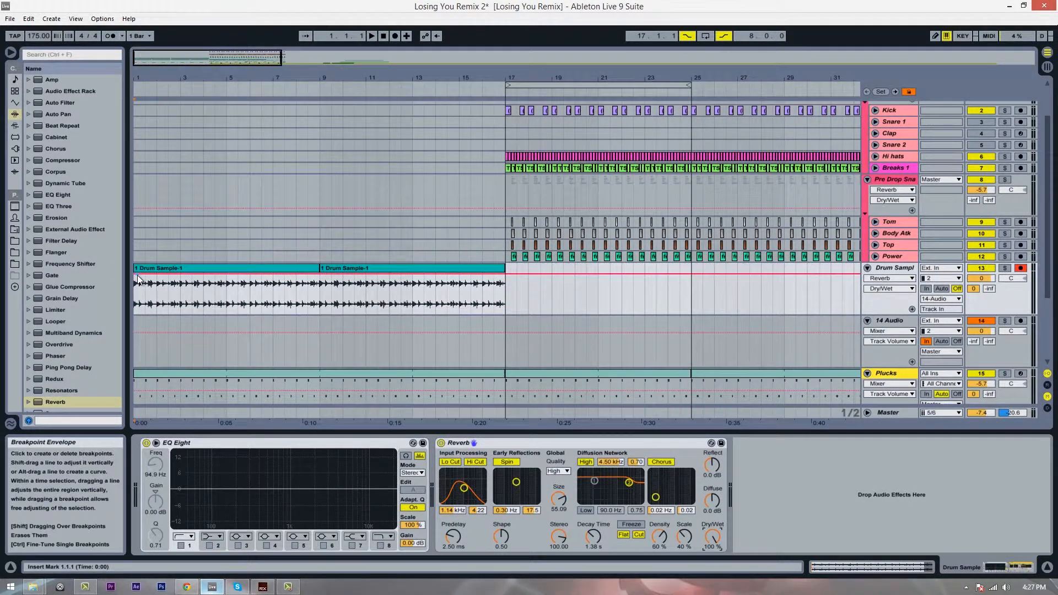
{"action": "left_click_drag", "start_coordinate": [137, 275], "coordinate": [503, 274]}
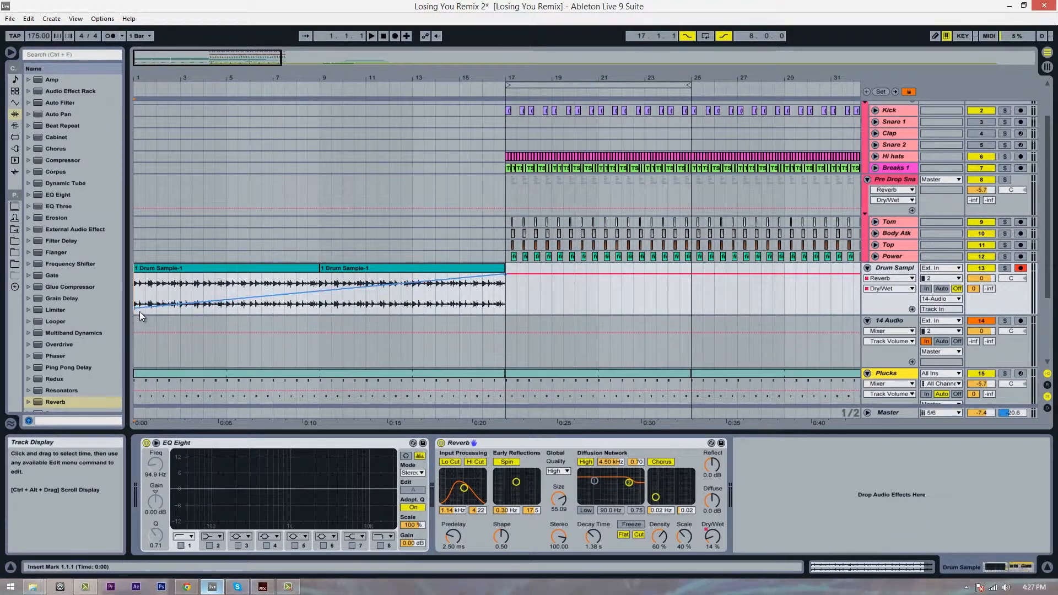
{"action": "left_click_drag", "start_coordinate": [135, 309], "coordinate": [134, 309]}
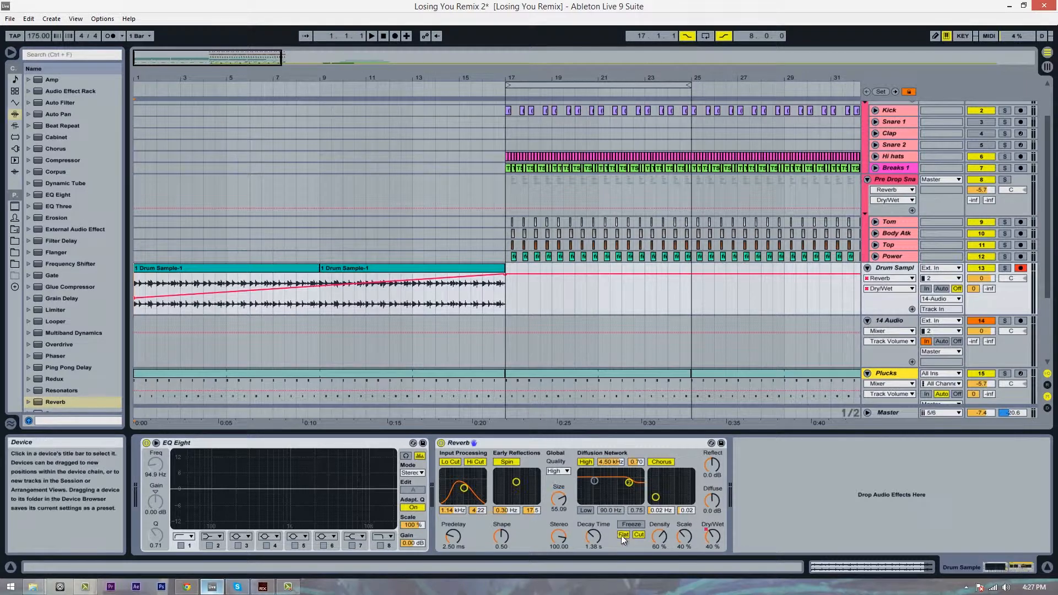
Show the Reverb's Decay Time automation on the Drum Sample track, add breakpoints at bars 1, 9 and 17, and audition it.
{"action": "right_click", "coordinate": [597, 538]}
{"action": "left_click", "coordinate": [608, 477]}
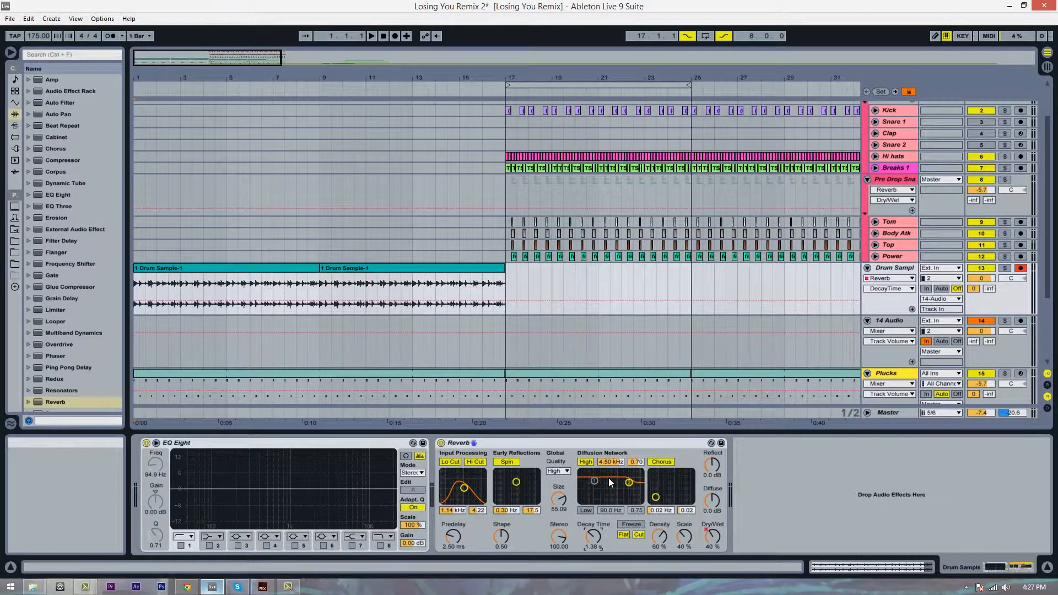
{"action": "left_click", "coordinate": [137, 300]}
{"action": "left_click_drag", "start_coordinate": [137, 300], "coordinate": [137, 300]}
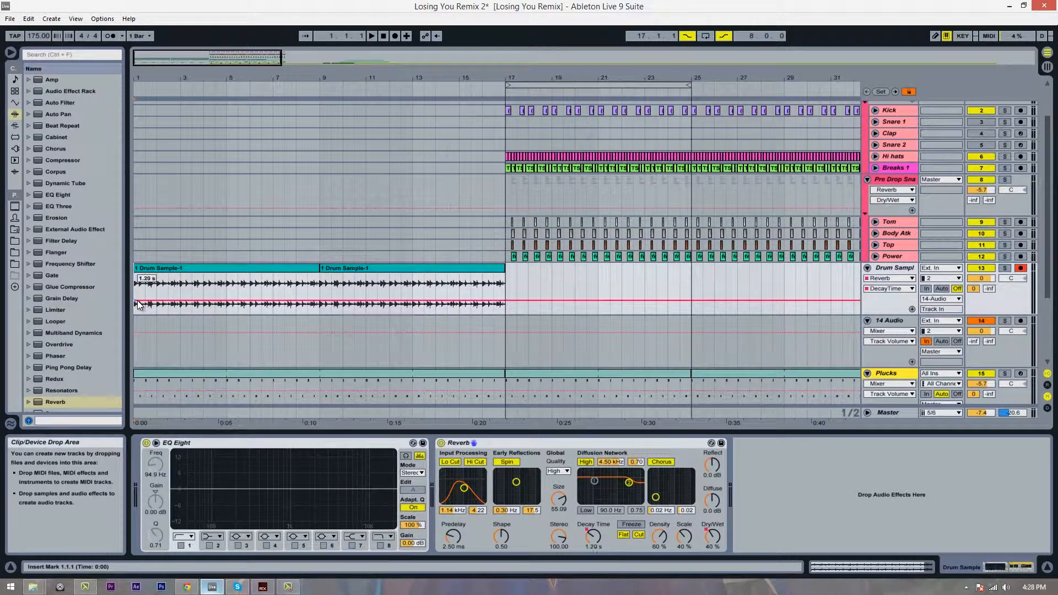
{"action": "left_click_drag", "start_coordinate": [505, 302], "coordinate": [505, 302]}
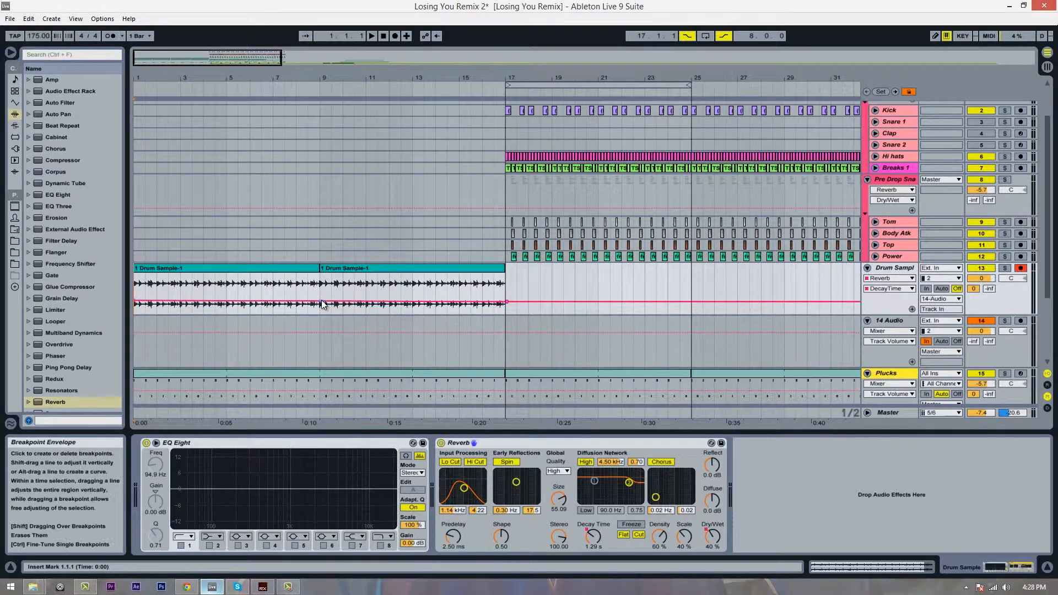
{"action": "left_click_drag", "start_coordinate": [320, 301], "coordinate": [505, 303]}
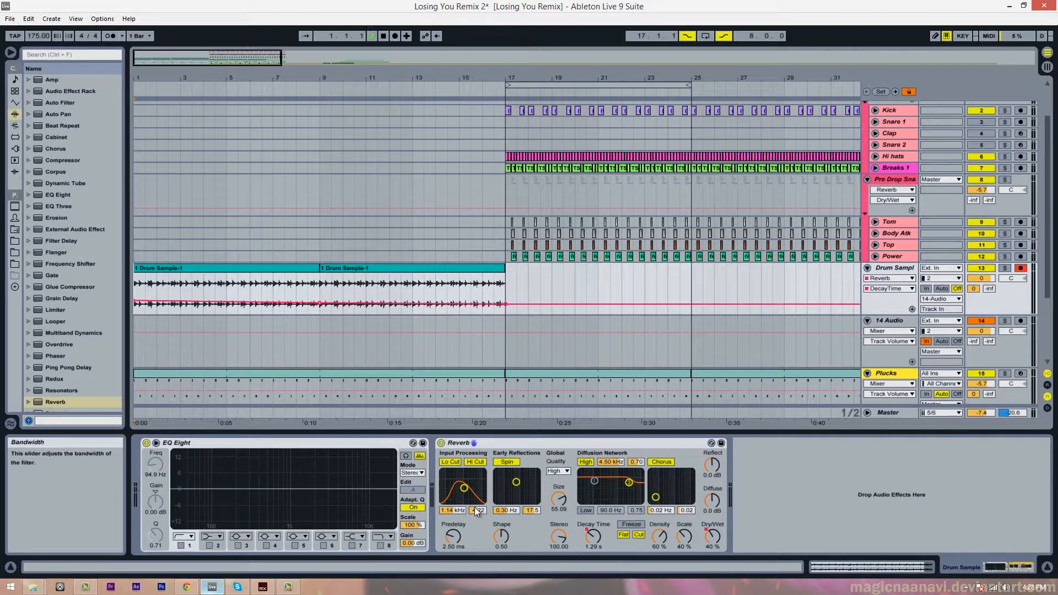
{"action": "key", "text": "space"}
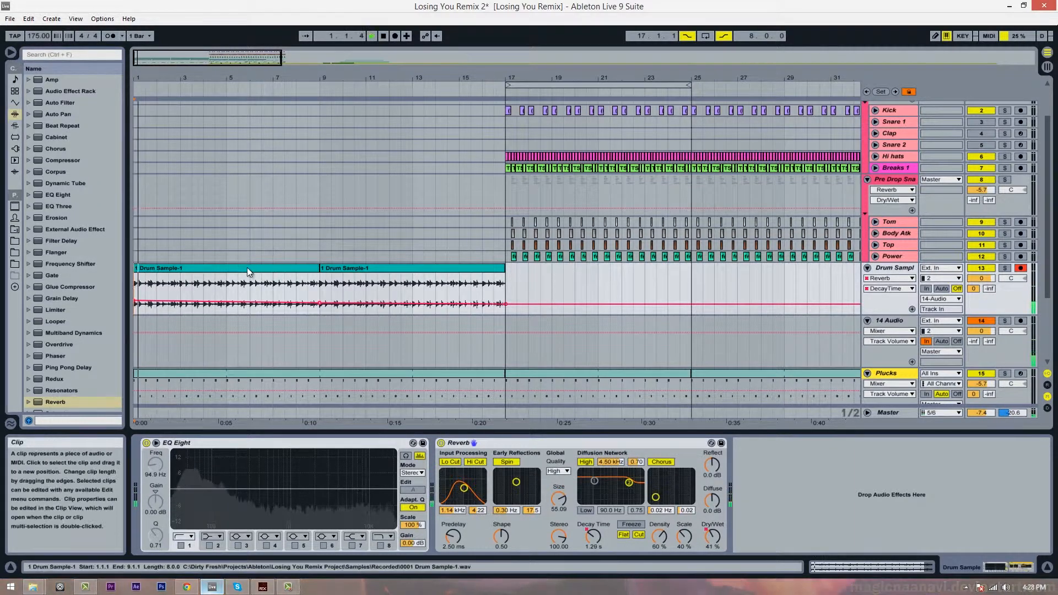
Reshape the Decay Time automation to start at about 706 ms, stay nearly level to bar 9 and rise to bar 17, then audition it.
{"action": "left_click", "coordinate": [712, 537]}
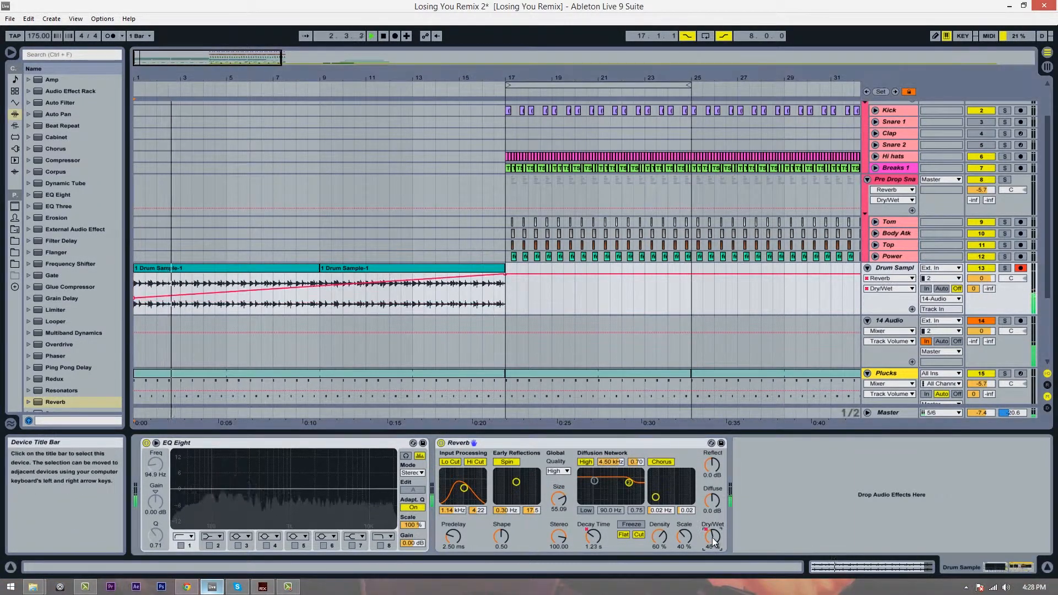
{"action": "left_click", "coordinate": [592, 538]}
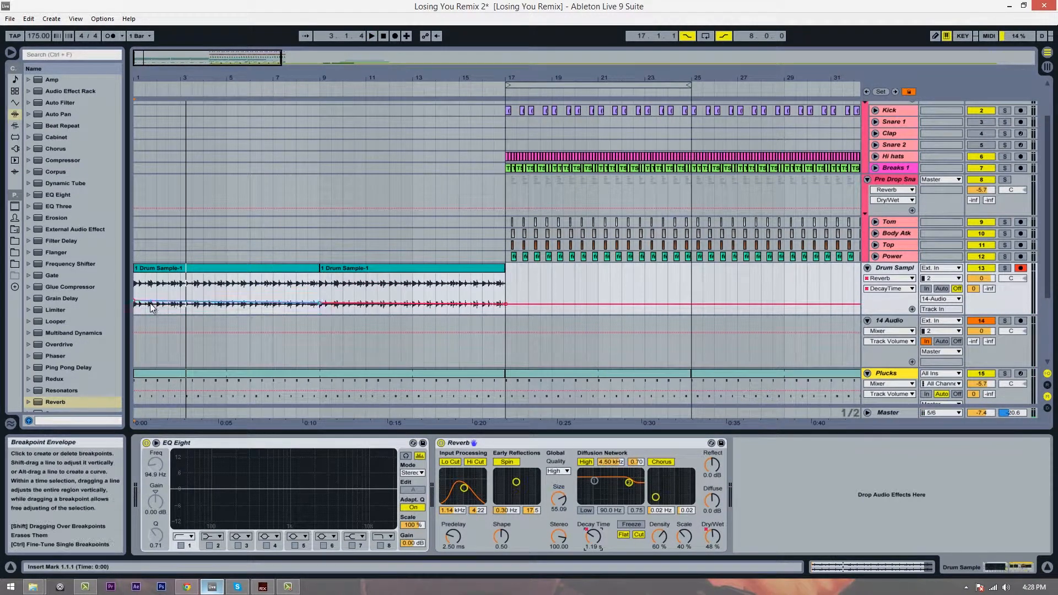
{"action": "left_click_drag", "start_coordinate": [134, 301], "coordinate": [134, 305]}
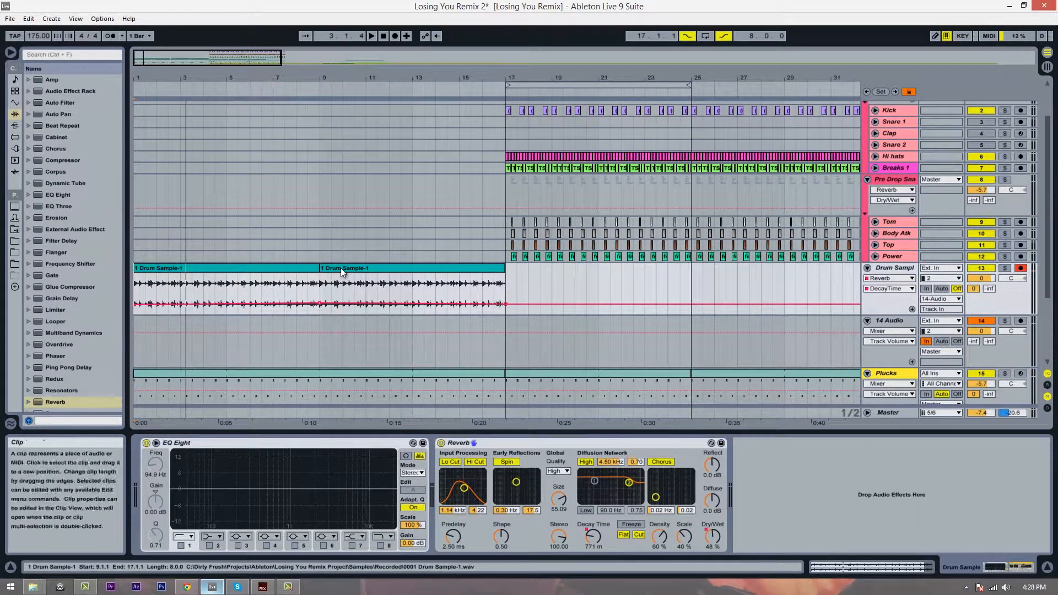
{"action": "left_click", "coordinate": [319, 303]}
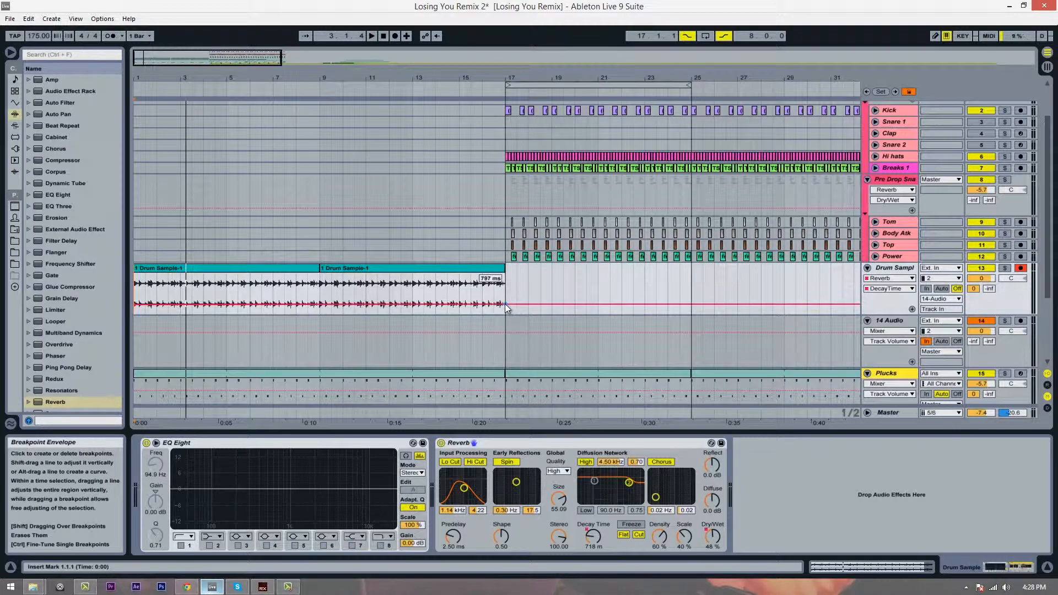
{"action": "left_click_drag", "start_coordinate": [505, 303], "coordinate": [505, 303]}
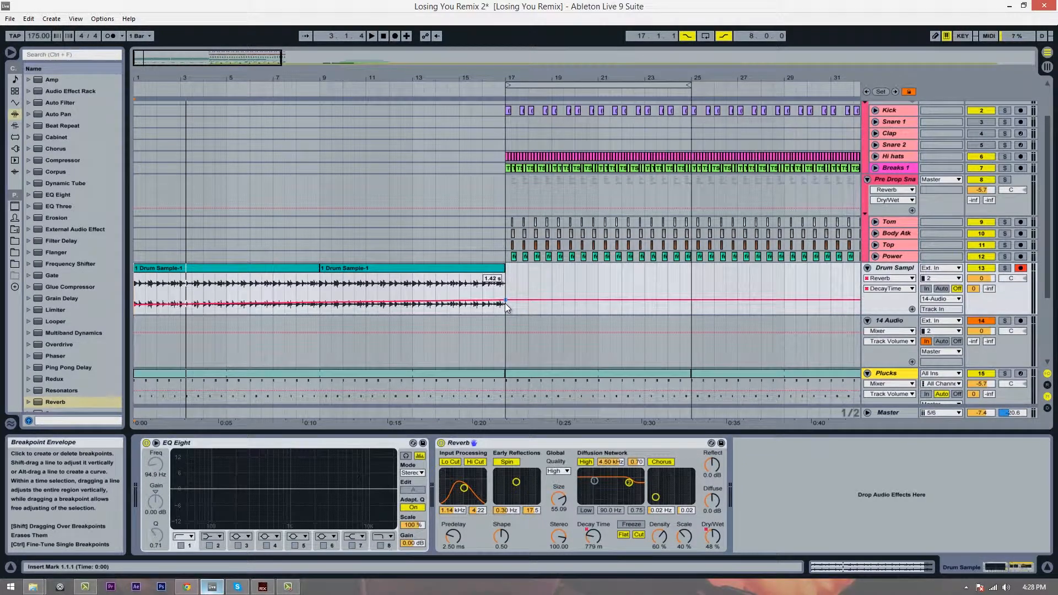
{"action": "left_click", "coordinate": [320, 303]}
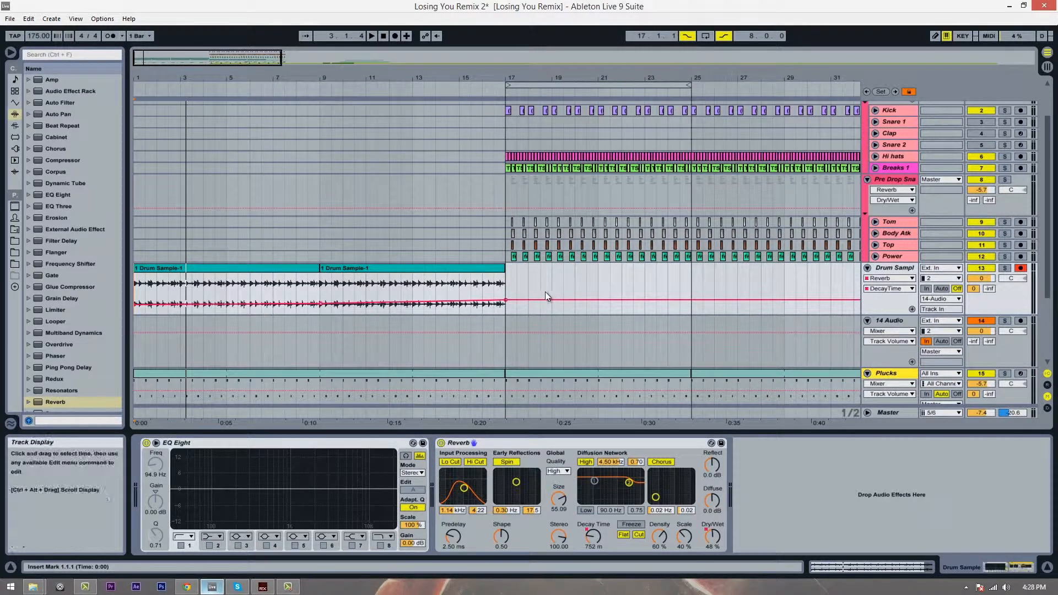
{"action": "left_click_drag", "start_coordinate": [505, 300], "coordinate": [505, 301]}
{"action": "key", "text": "space"}
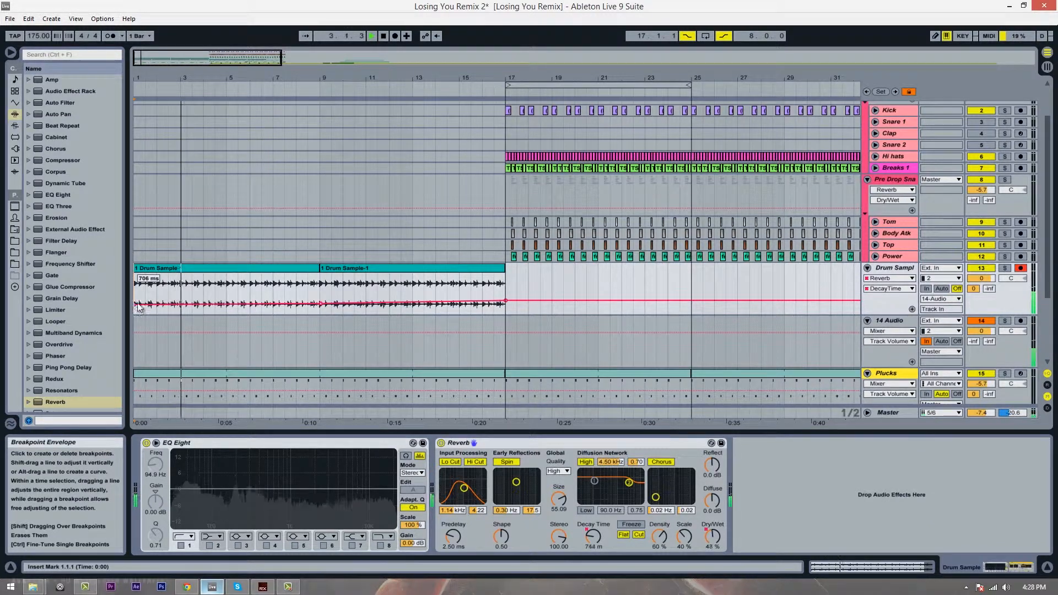
Raise the bar 1 breakpoint of the Reverb's Dry/Wet automation to 54% and audition the change.
{"action": "left_click", "coordinate": [713, 535]}
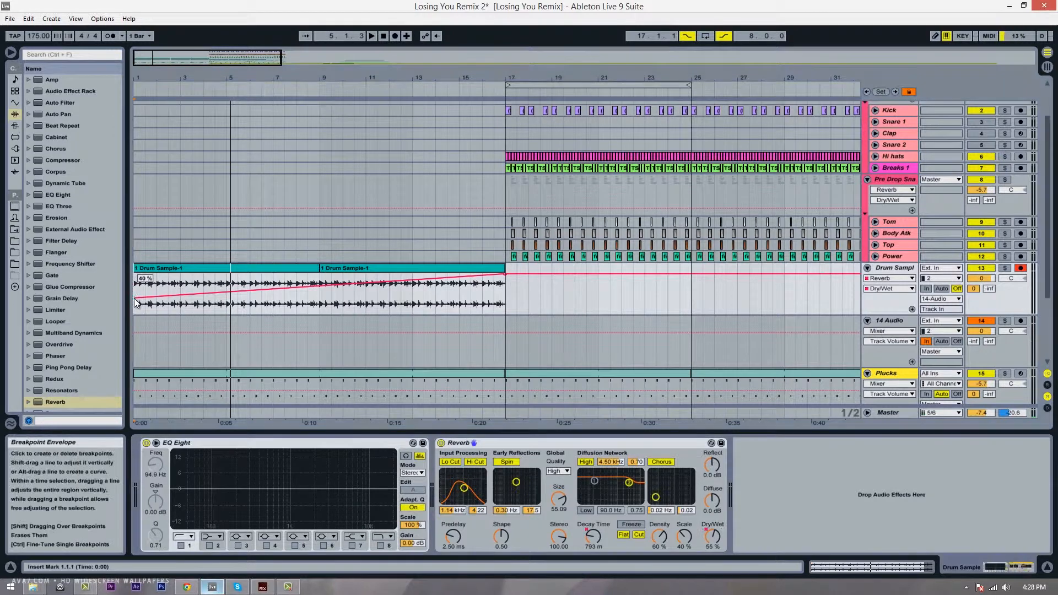
{"action": "left_click_drag", "start_coordinate": [134, 299], "coordinate": [134, 298]}
{"action": "key", "text": "space"}
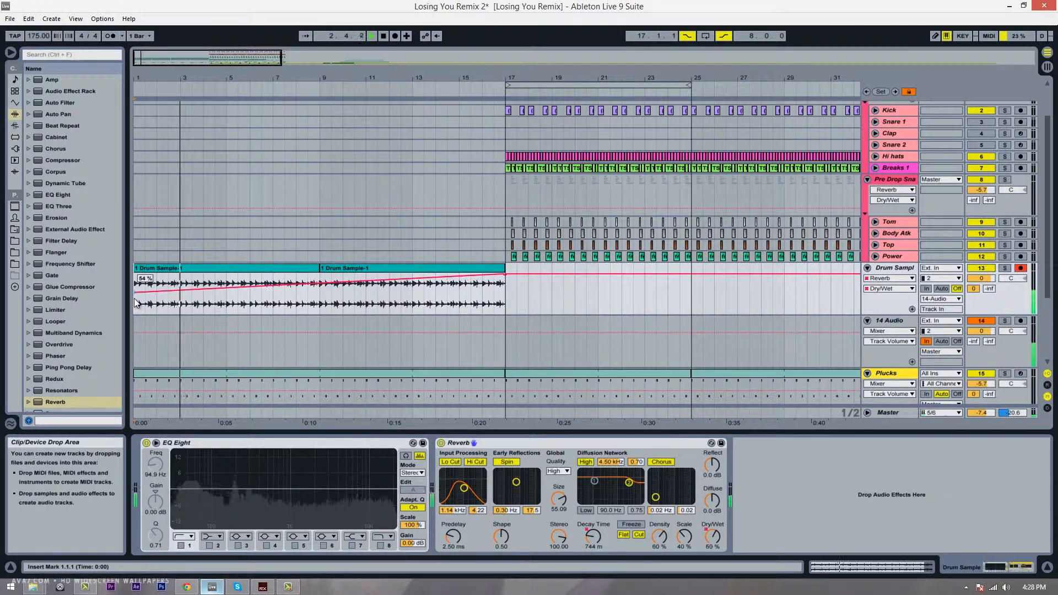
{"action": "key", "text": "space"}
Fine-tune the Decay Time breakpoints at bars 1 and 9, set bar 17 to about 1.48 s, and audition the clip's second half.
{"action": "left_click", "coordinate": [596, 537]}
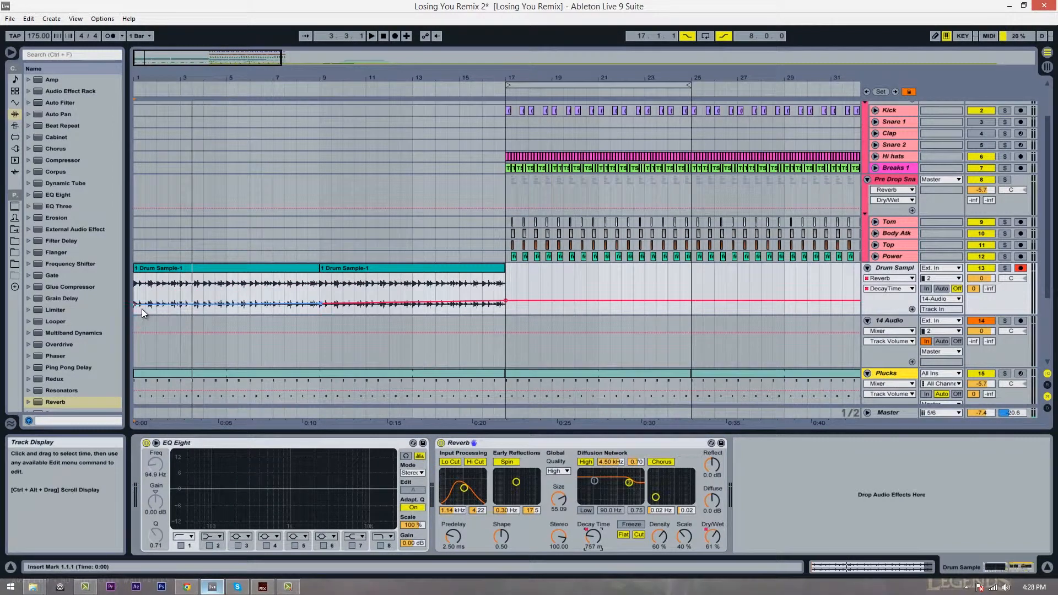
{"action": "left_click_drag", "start_coordinate": [134, 305], "coordinate": [133, 305]}
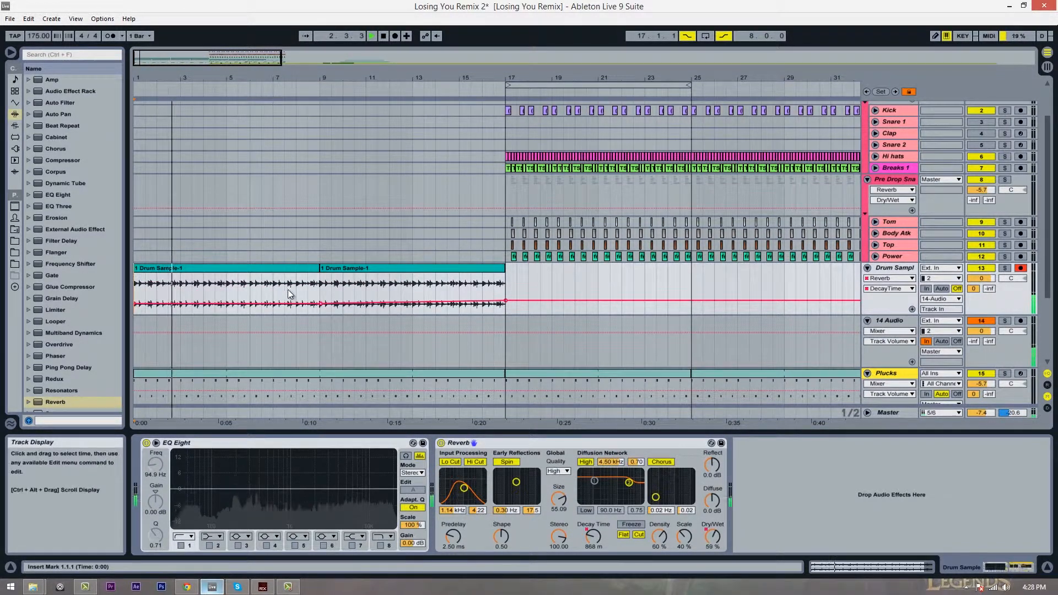
{"action": "left_click_drag", "start_coordinate": [319, 303], "coordinate": [322, 305]}
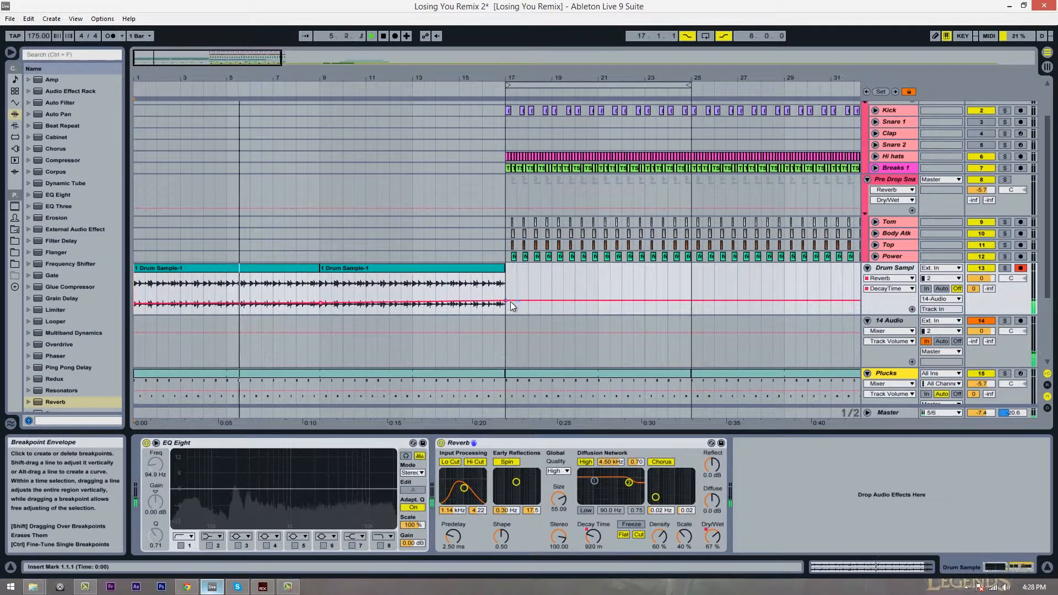
{"action": "left_click_drag", "start_coordinate": [505, 303], "coordinate": [505, 300]}
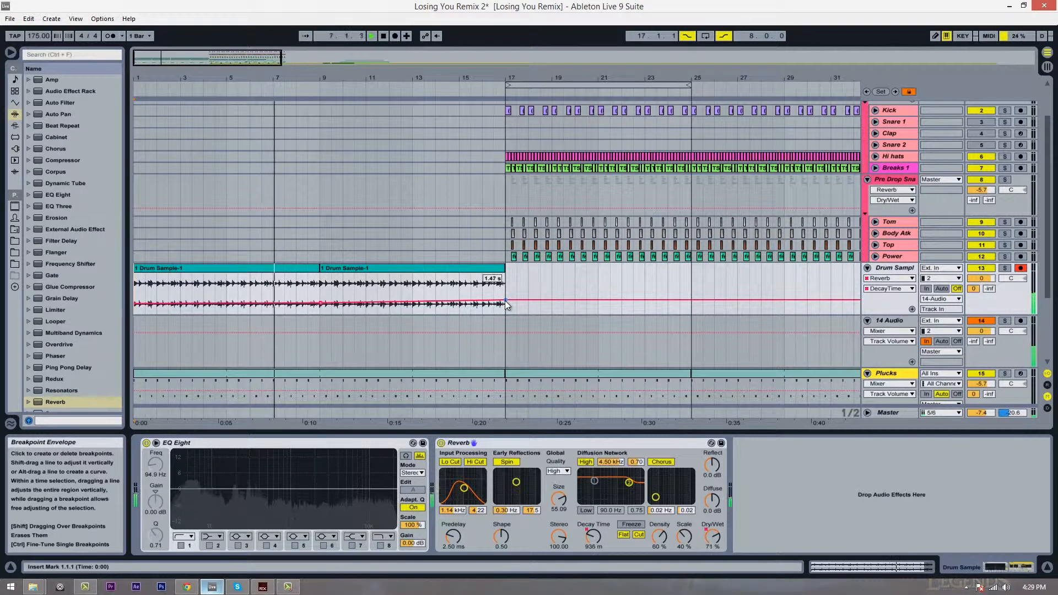
{"action": "left_click", "coordinate": [484, 286]}
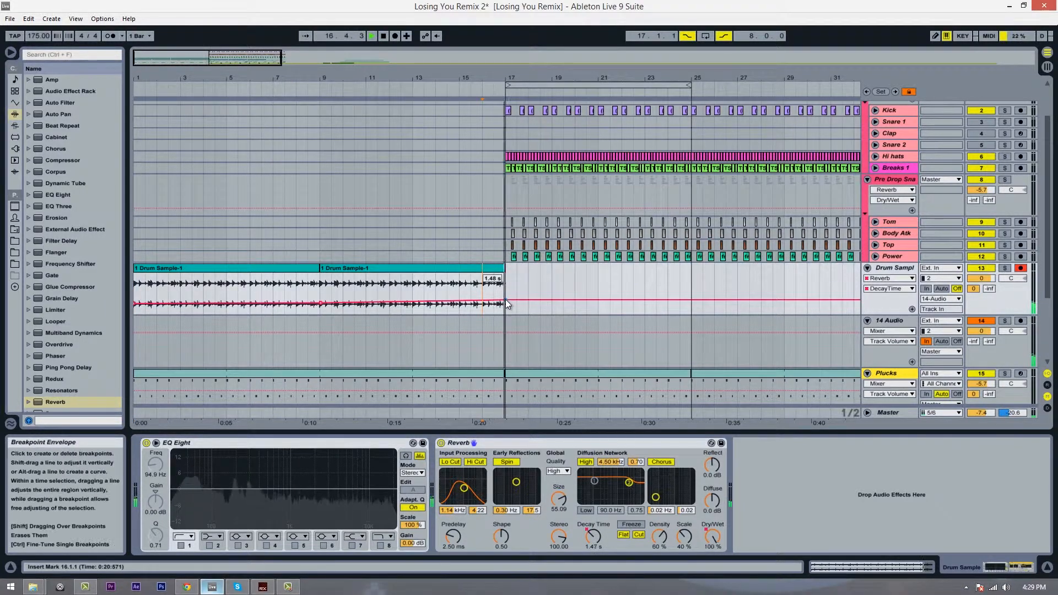
{"action": "left_click", "coordinate": [355, 286]}
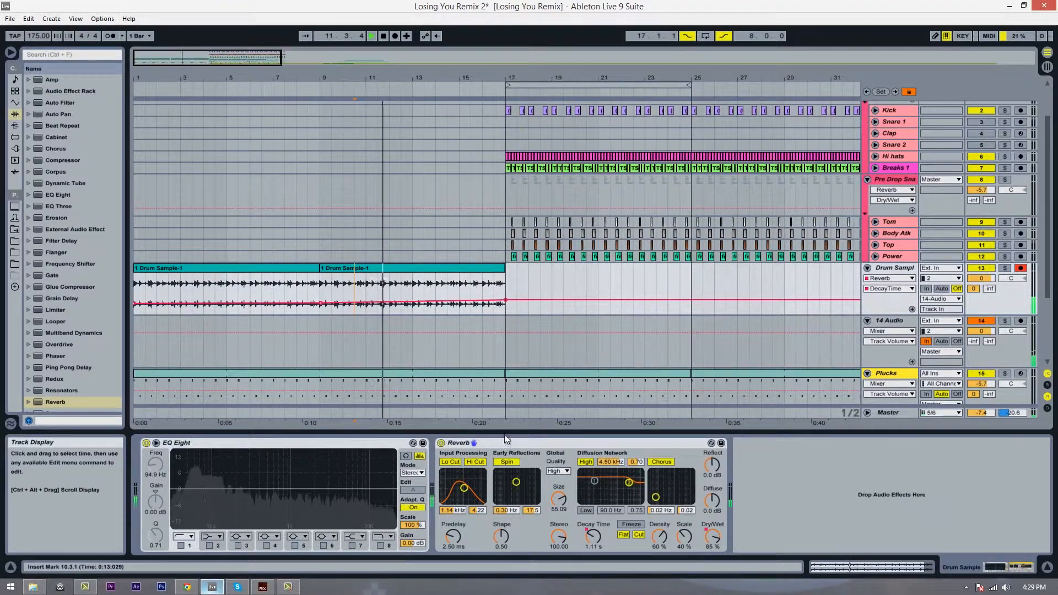
Set the Reverb's diffusion high shelf to 2.95 kHz and 0.66 and its Size to 67.44, auditioning the result.
{"action": "left_click_drag", "start_coordinate": [612, 460], "coordinate": [636, 468]}
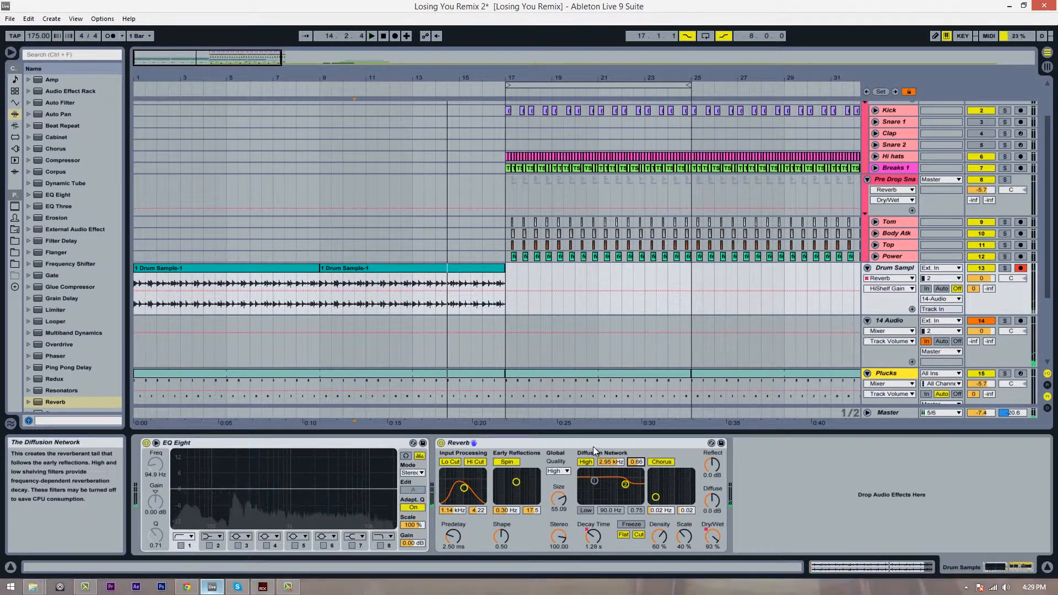
{"action": "left_click", "coordinate": [554, 505]}
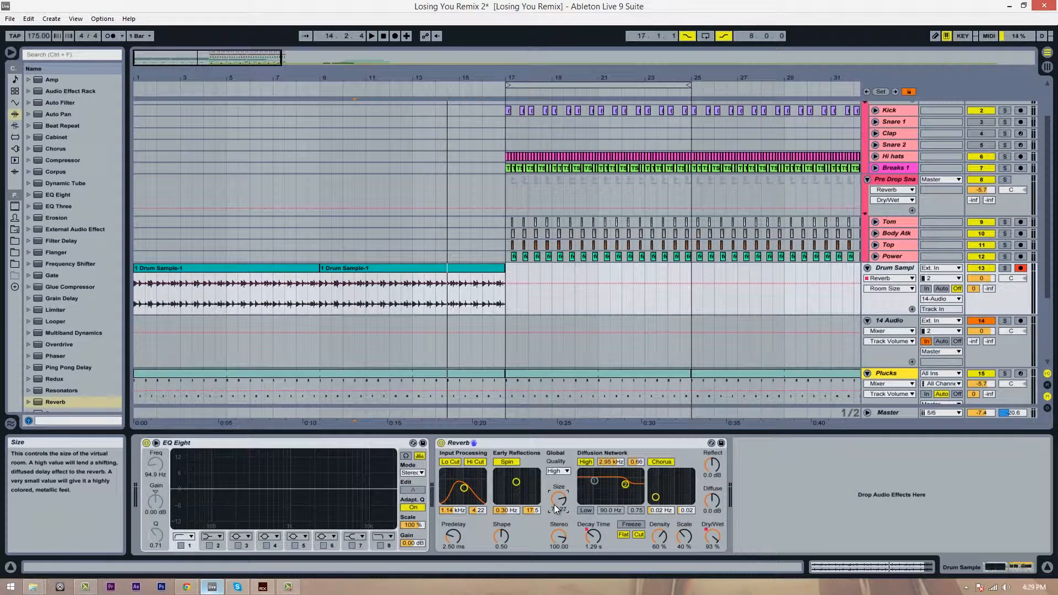
{"action": "key", "text": "space"}
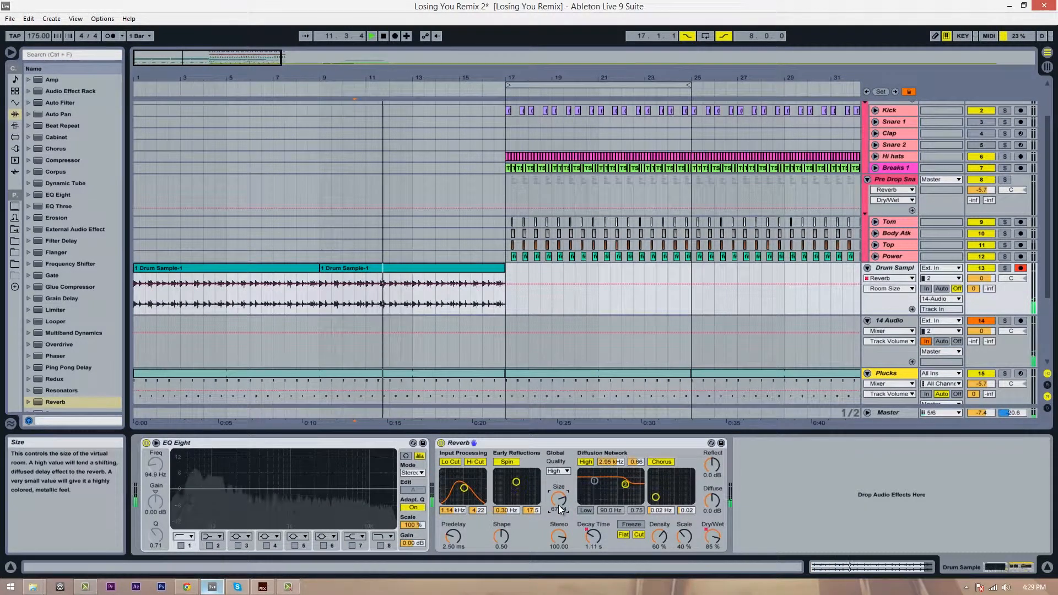
{"action": "key", "text": "space"}
Set the loop region to bars 1–17 and arm the 14 Audio track for recording.
{"action": "left_click", "coordinate": [139, 301]}
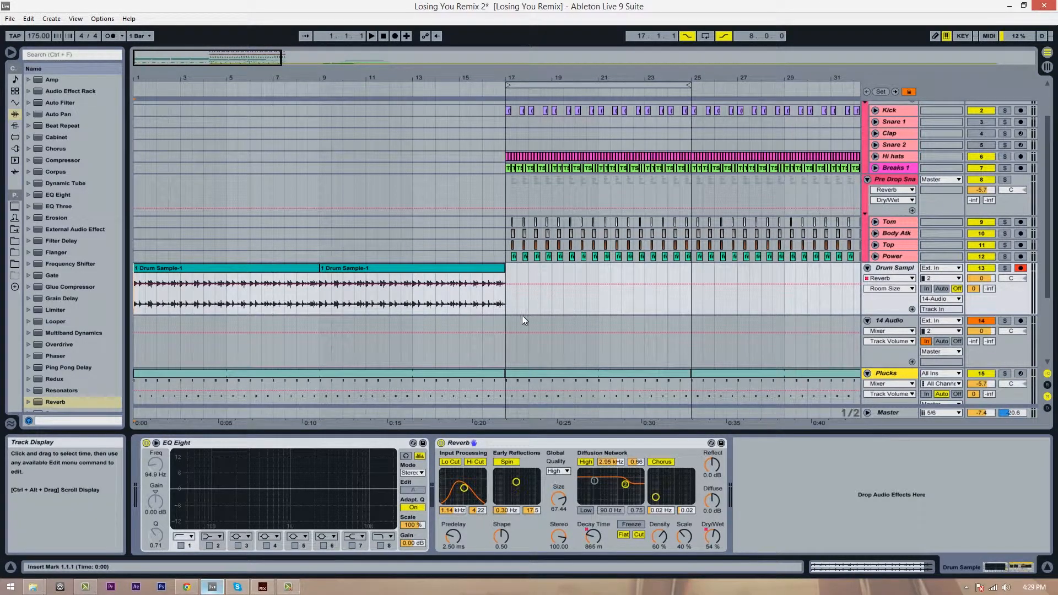
{"action": "left_click", "coordinate": [504, 323]}
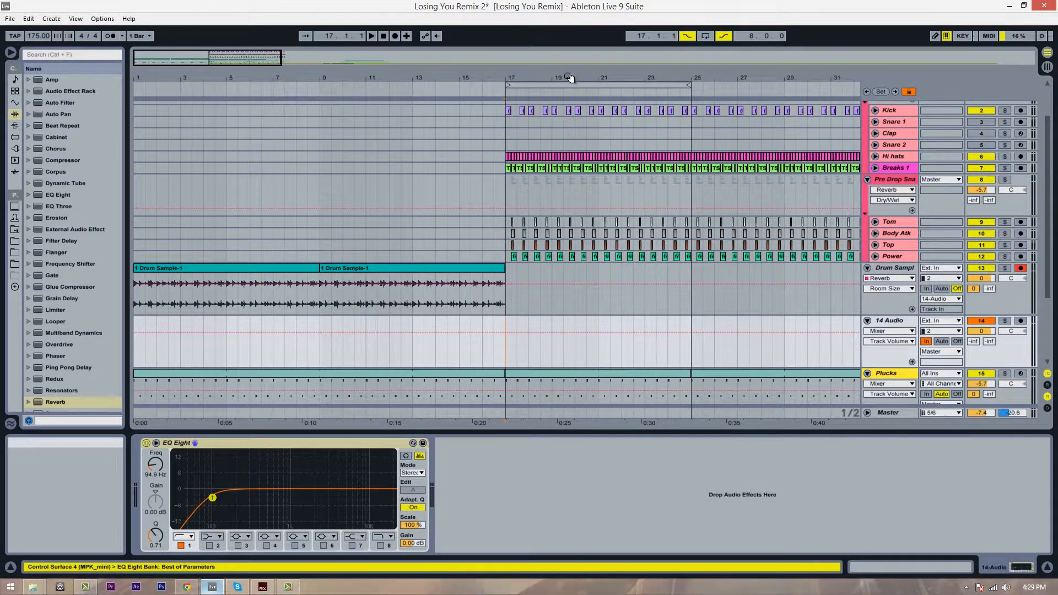
{"action": "left_click_drag", "start_coordinate": [688, 86], "coordinate": [505, 89]}
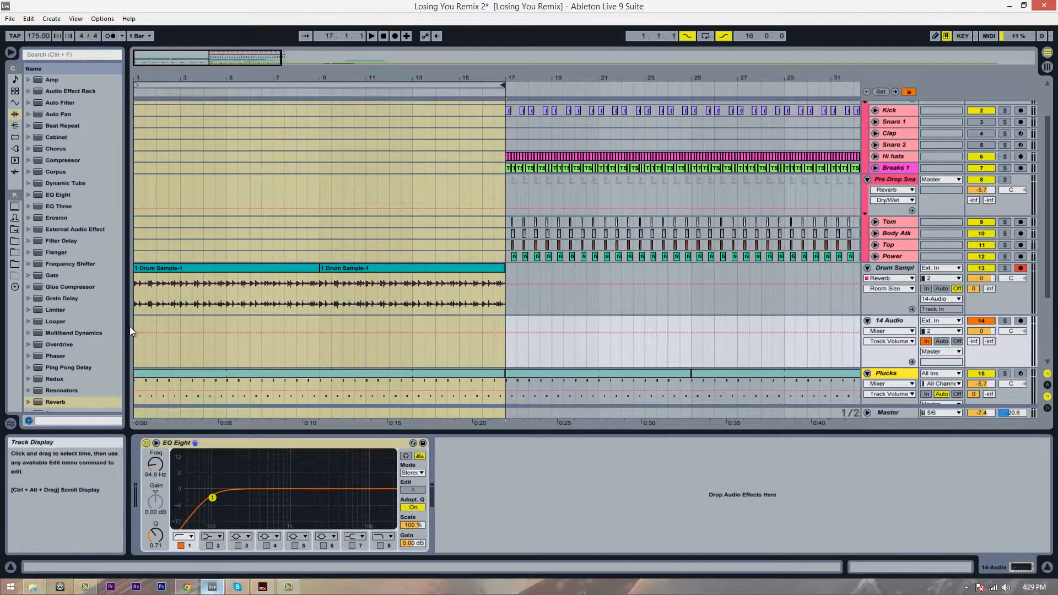
{"action": "left_click", "coordinate": [139, 298]}
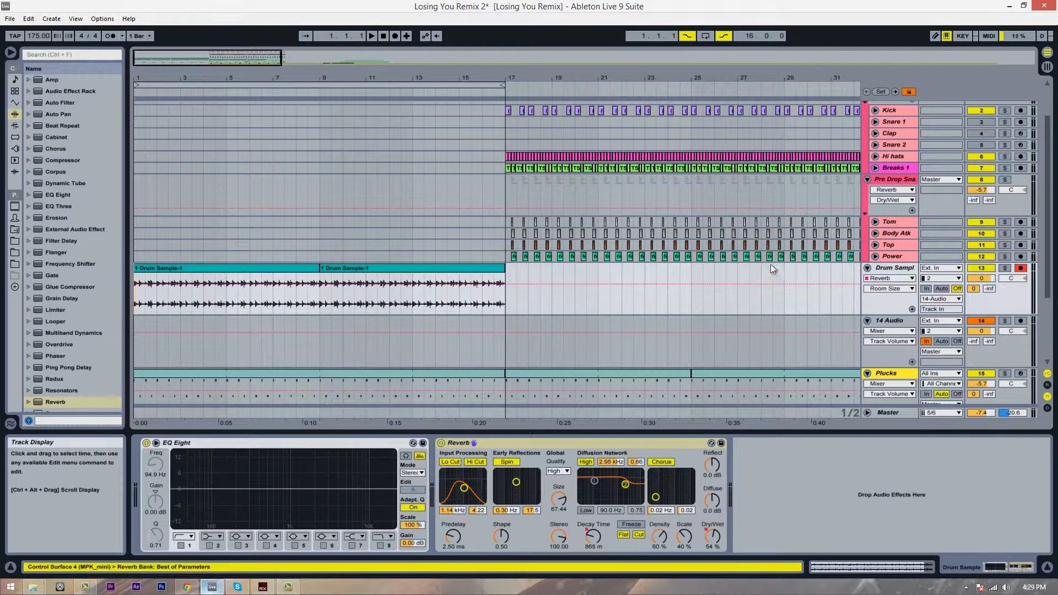
{"action": "left_click", "coordinate": [1022, 321]}
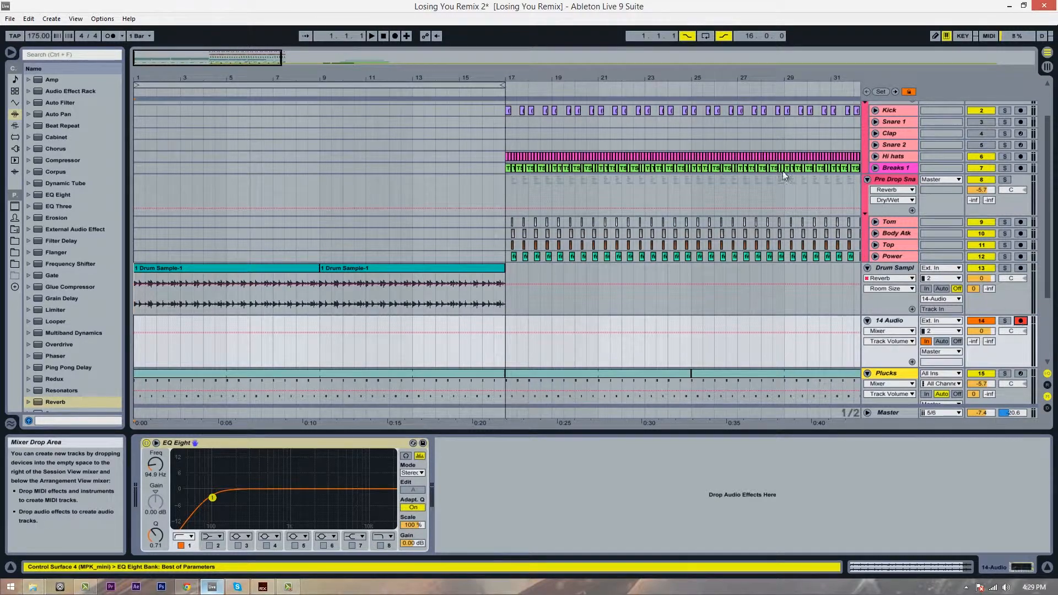
Record a short take of the processed drums onto the 14 Audio track from bar 1, stop it and delete the recorded clip.
{"action": "left_click", "coordinate": [395, 35]}
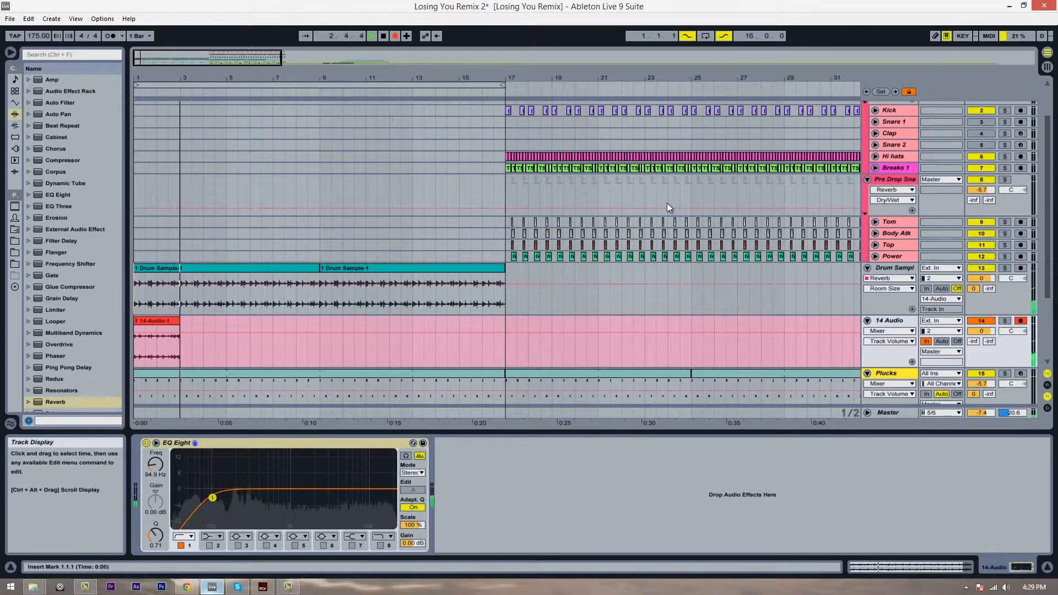
{"action": "key", "text": "space"}
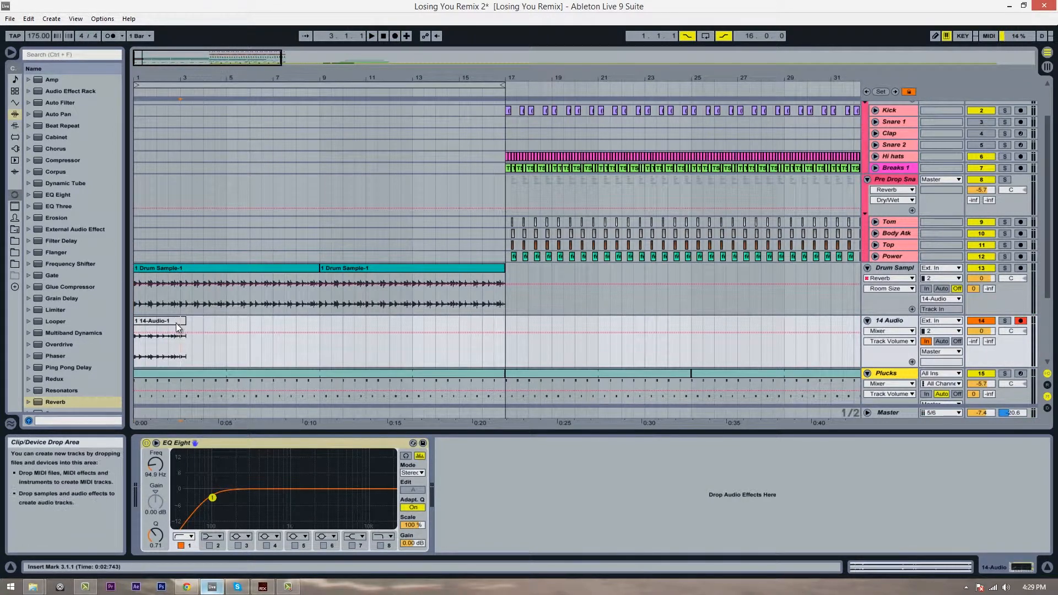
{"action": "left_click", "coordinate": [176, 323]}
{"action": "key", "text": "Delete"}
Reverse both Drum Sample clips between bars 1 and 17.
{"action": "left_click", "coordinate": [200, 267]}
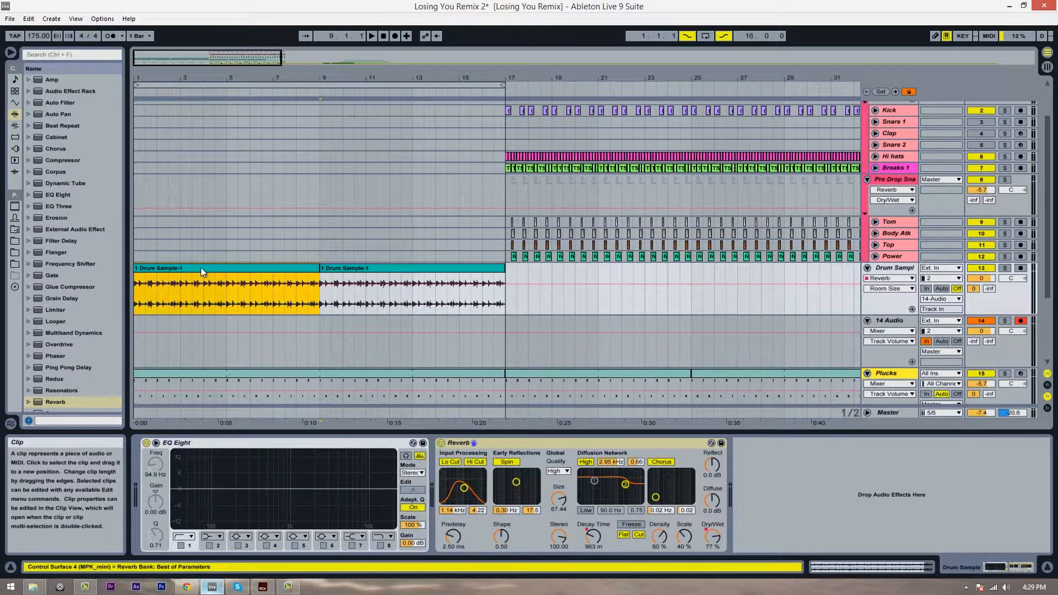
{"action": "right_click", "coordinate": [201, 266]}
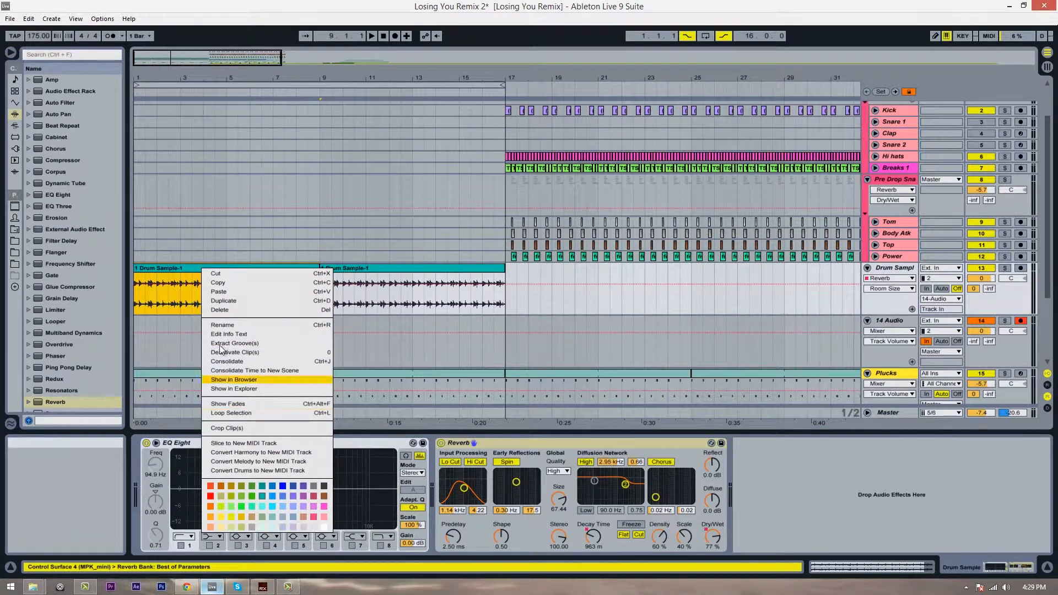
{"action": "left_click", "coordinate": [190, 270]}
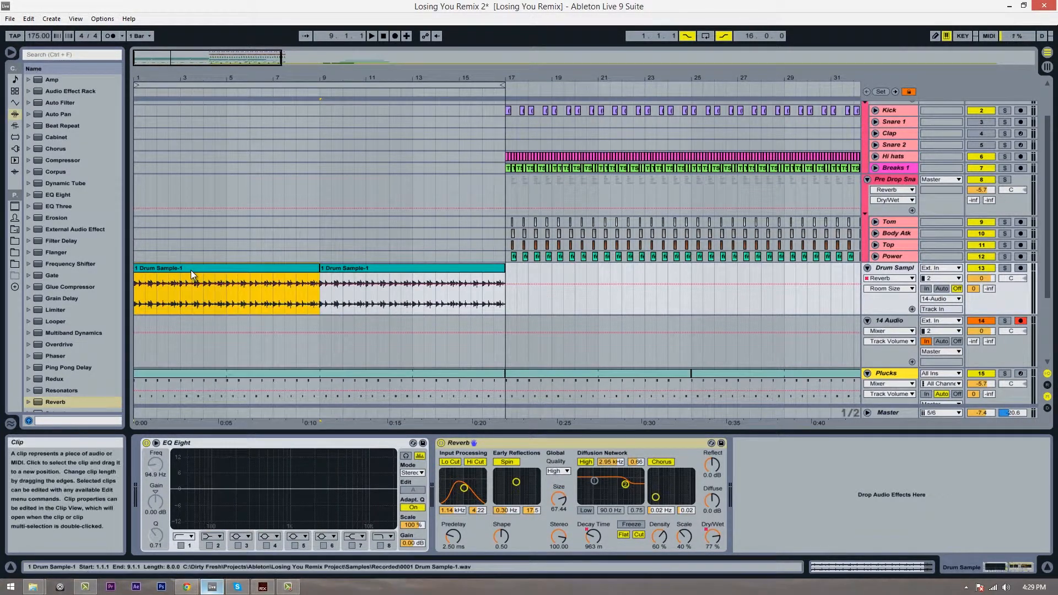
{"action": "double_click", "coordinate": [191, 270]}
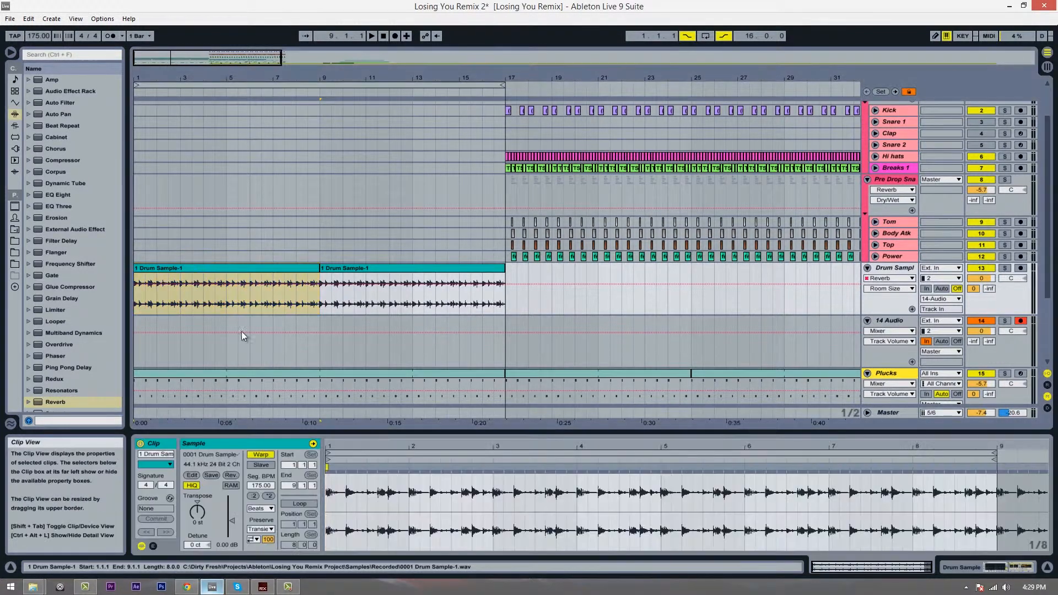
{"action": "left_click", "coordinate": [231, 475]}
{"action": "left_click", "coordinate": [352, 269]}
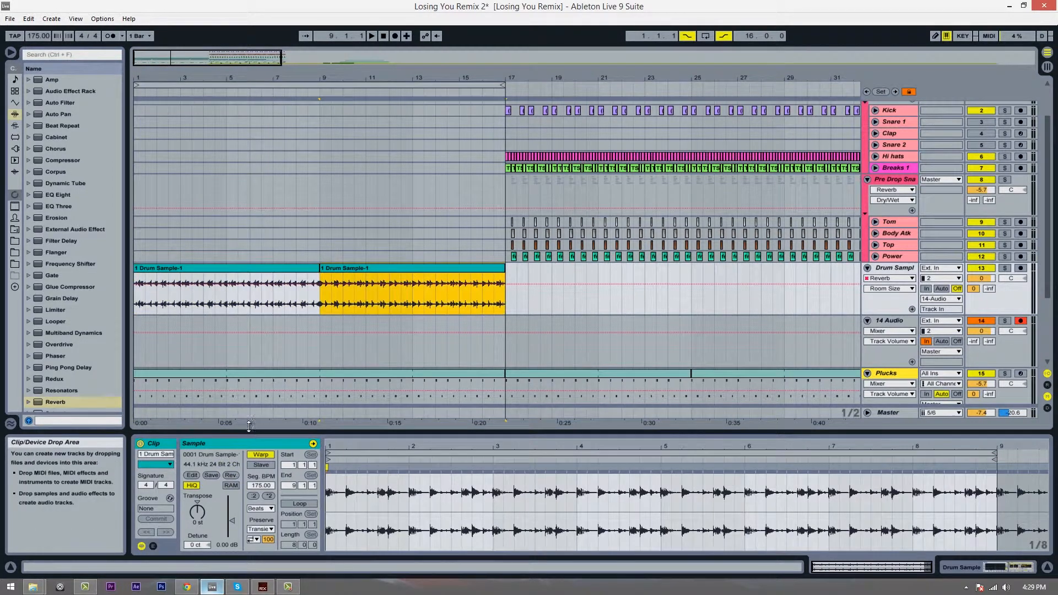
{"action": "left_click", "coordinate": [227, 474]}
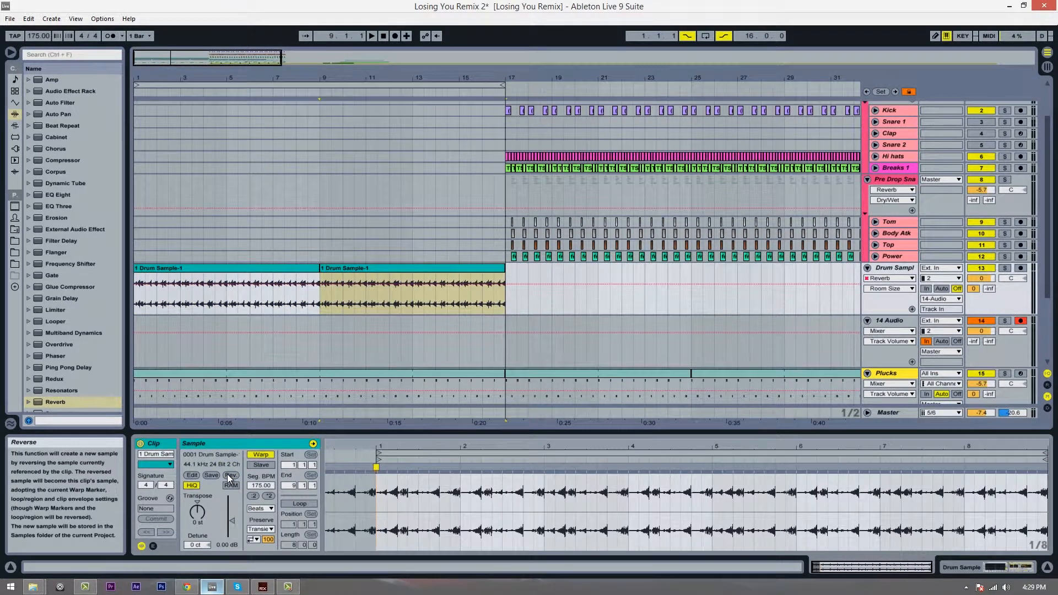
Audition the reversed drum clips, first from bar 3 and again from bar 1.
{"action": "left_click", "coordinate": [179, 307]}
{"action": "key", "text": "space"}
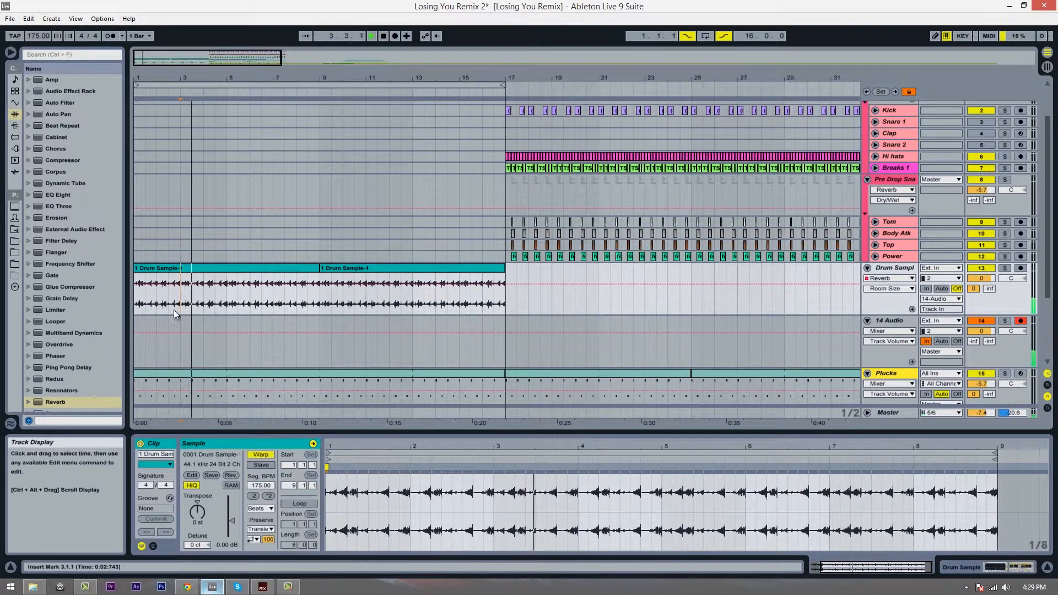
{"action": "left_click", "coordinate": [135, 305]}
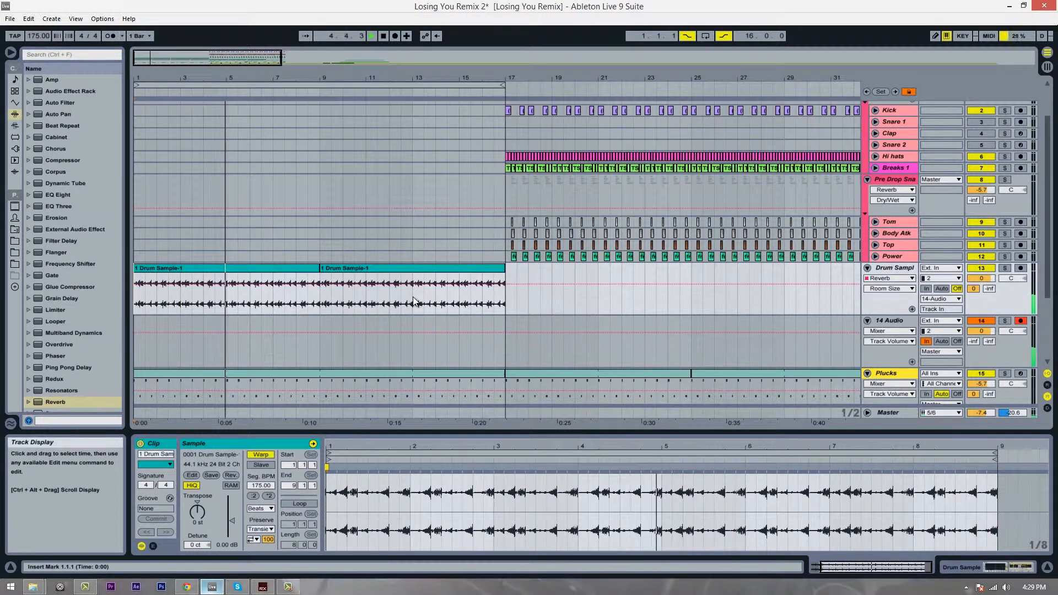
{"action": "key", "text": "space"}
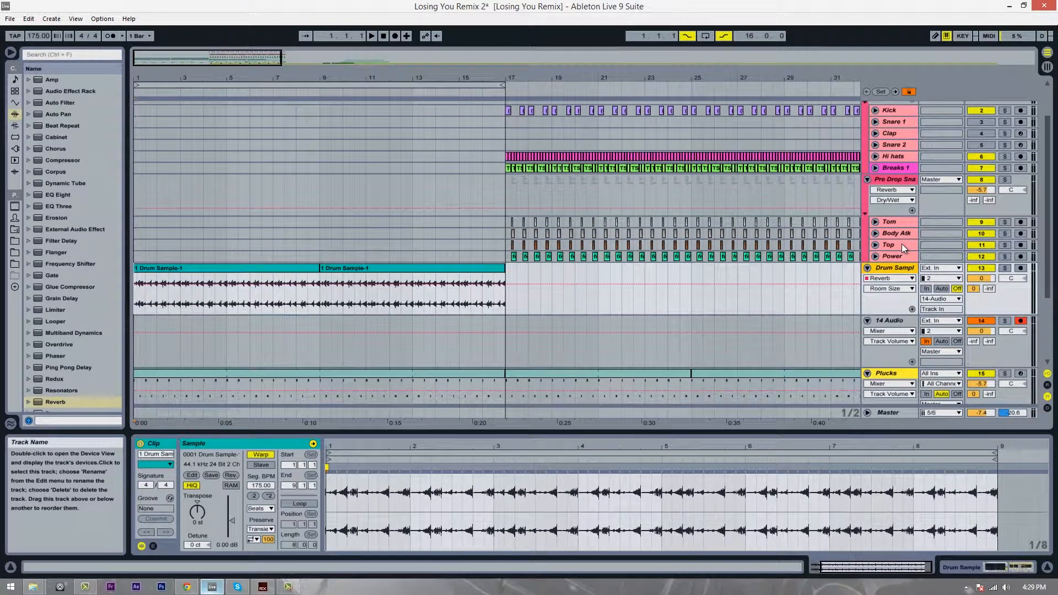
Record the reversed drums with their reverb onto the 14 Audio track from bar 1 to bar 17.
{"action": "left_click", "coordinate": [135, 309]}
{"action": "left_click", "coordinate": [136, 324]}
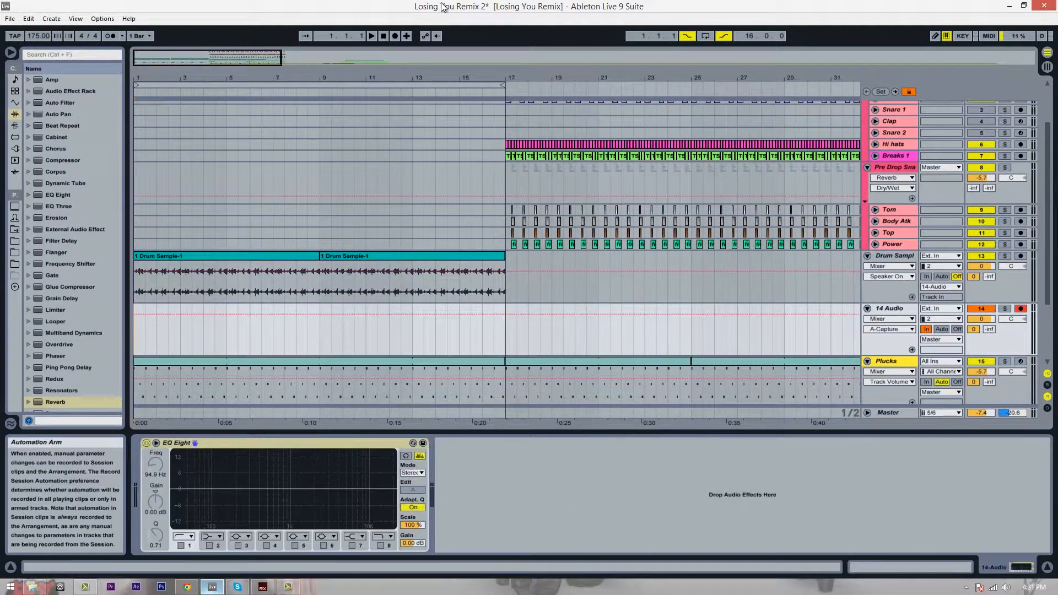
{"action": "left_click", "coordinate": [393, 35]}
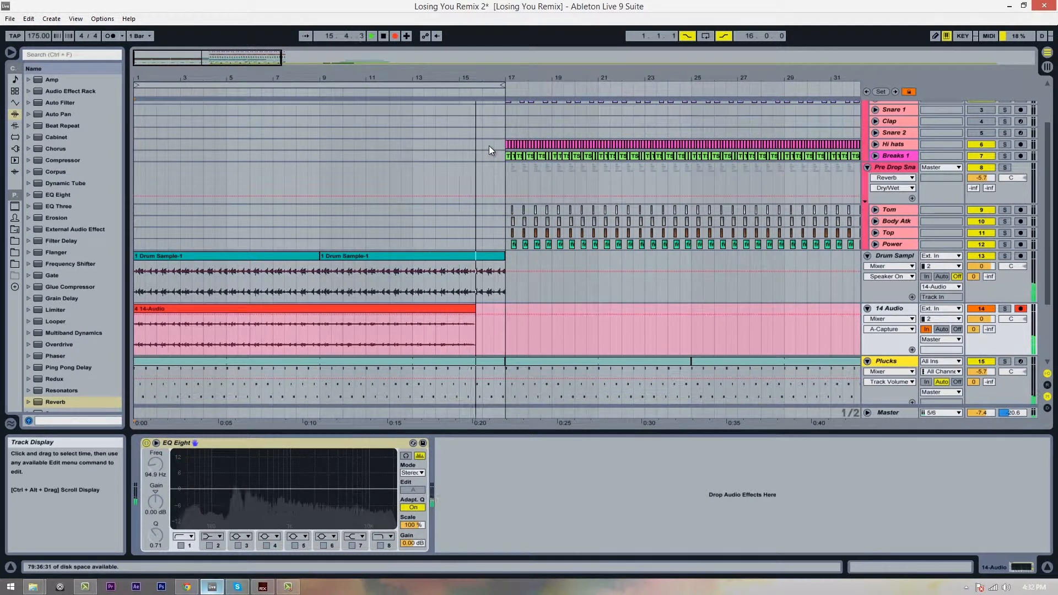
{"action": "key", "text": "space"}
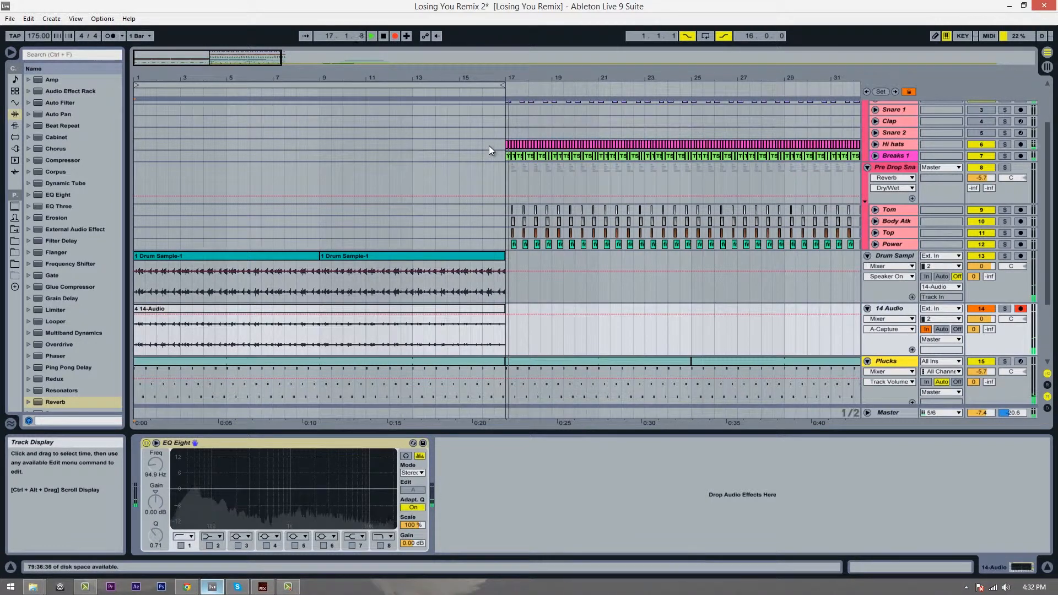
Mute the Drum Sample track, turn off monitoring on 14 Audio and reverse its recorded clip.
{"action": "left_click", "coordinate": [135, 340]}
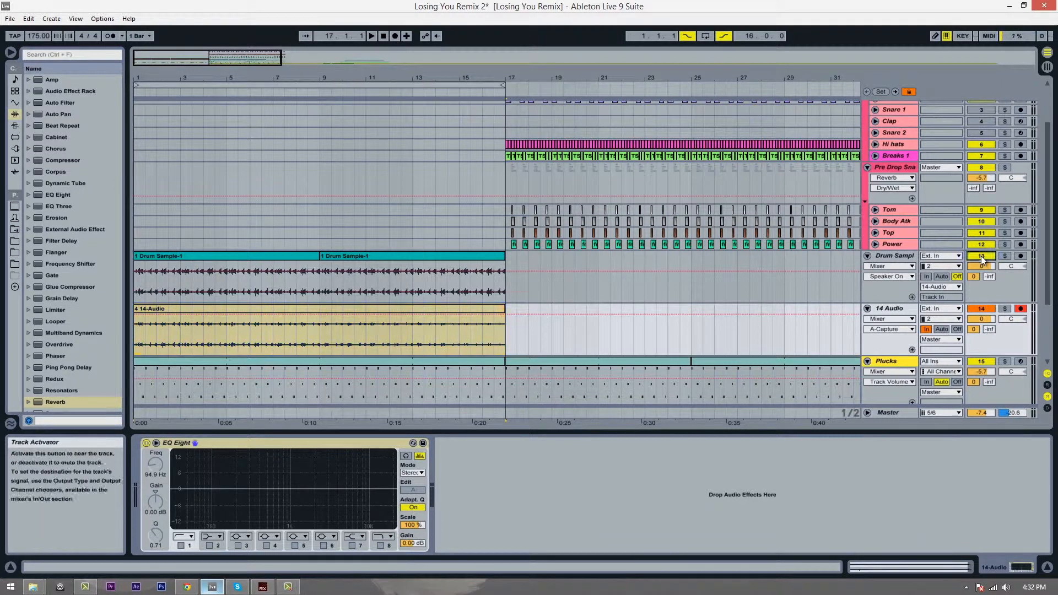
{"action": "left_click", "coordinate": [957, 330]}
{"action": "left_click", "coordinate": [452, 310]}
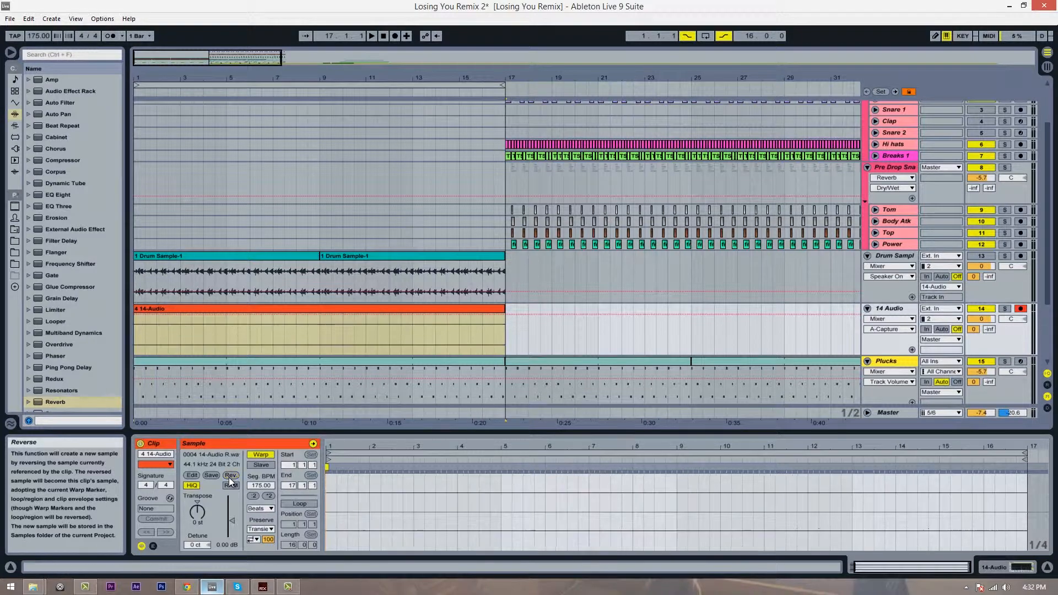
Solo the 14 Audio track and audition its reversed clip from bar 1.
{"action": "left_click", "coordinate": [139, 349]}
{"action": "left_click", "coordinate": [138, 343]}
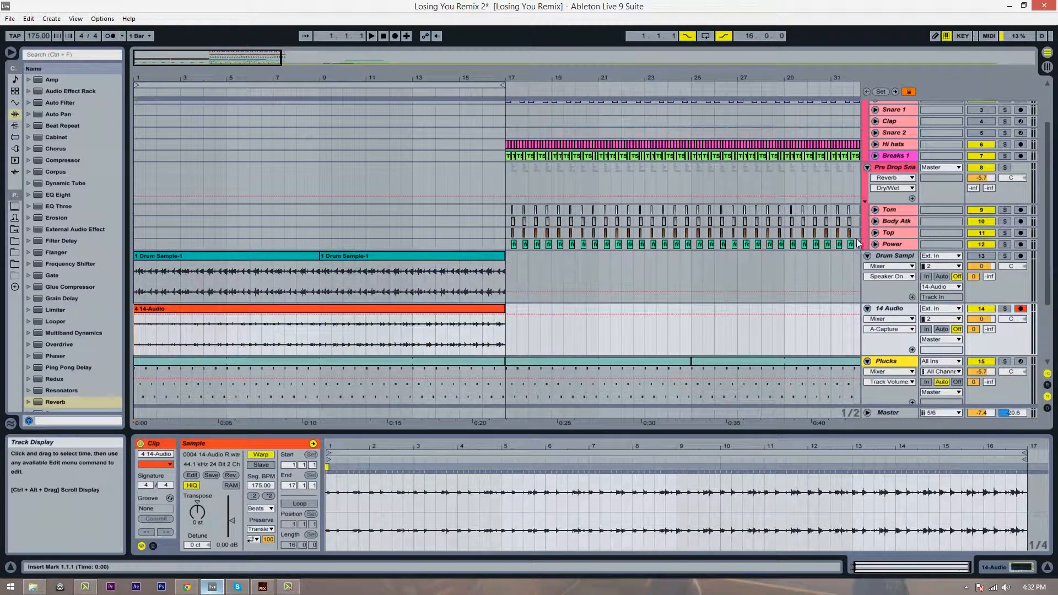
{"action": "left_click", "coordinate": [1005, 310]}
{"action": "key", "text": "space"}
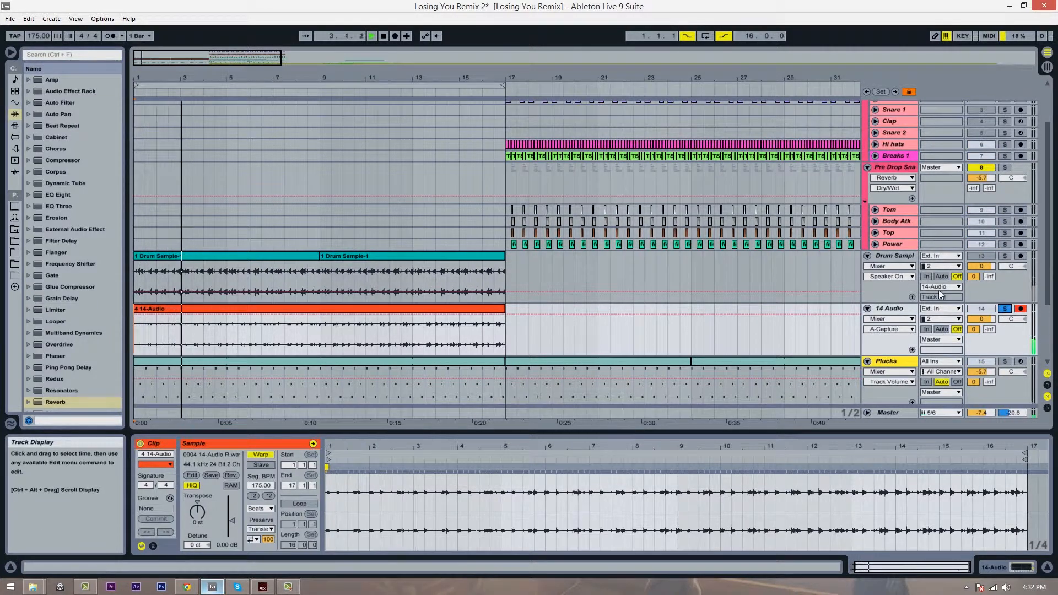
{"action": "left_click", "coordinate": [904, 315]}
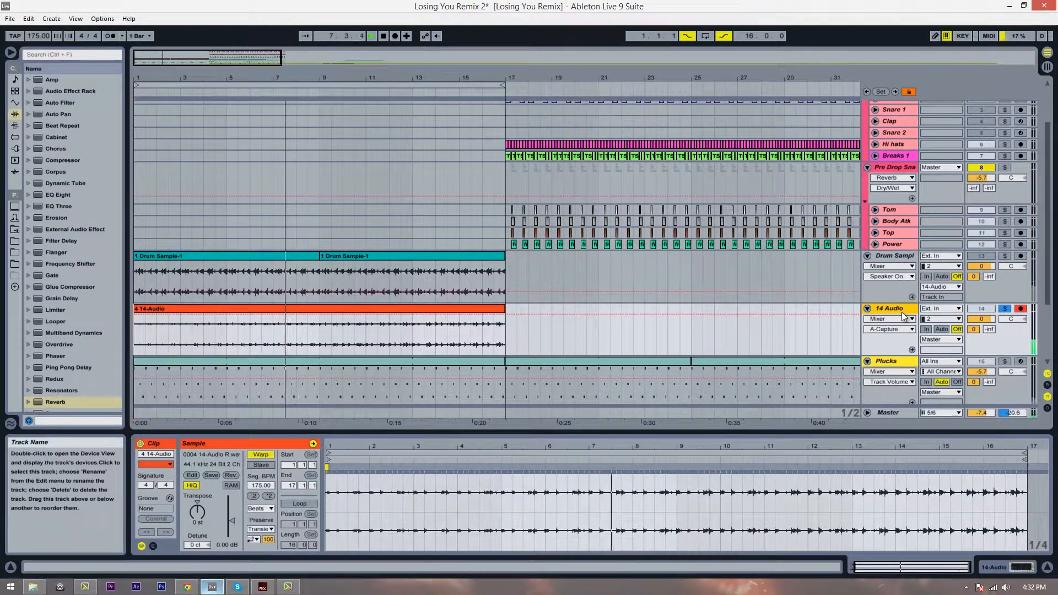
{"action": "scroll", "coordinate": [732, 356], "scroll_direction": "down", "scroll_amount": 1}
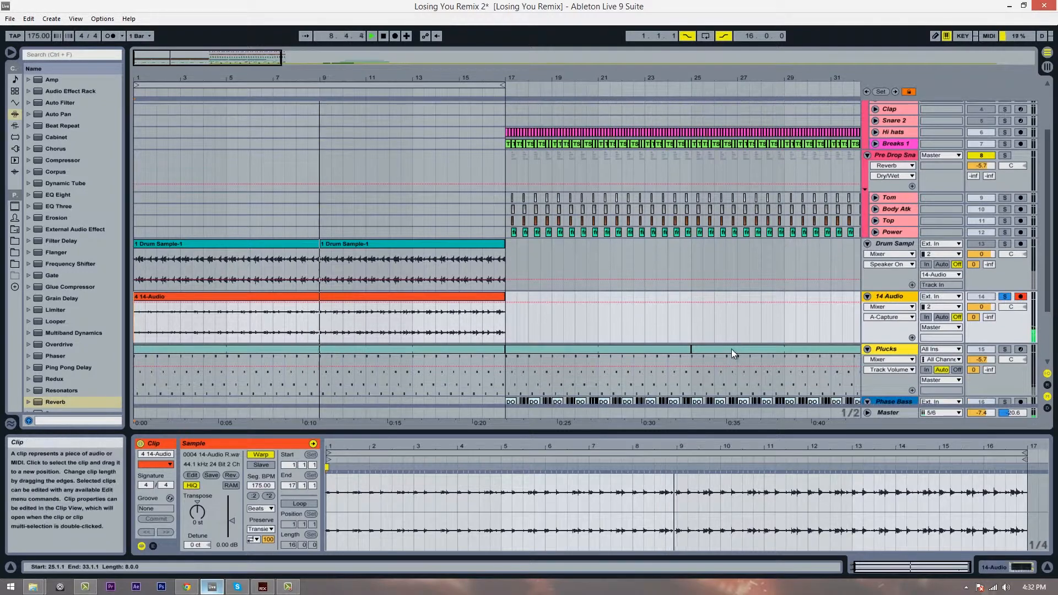
{"action": "key", "text": "space"}
Band-limit 14 Audio in EQ Eight by enabling and raising low-cut filter 1 and enabling high-cut filter 8 at 1.68 kHz.
{"action": "double_click", "coordinate": [896, 296]}
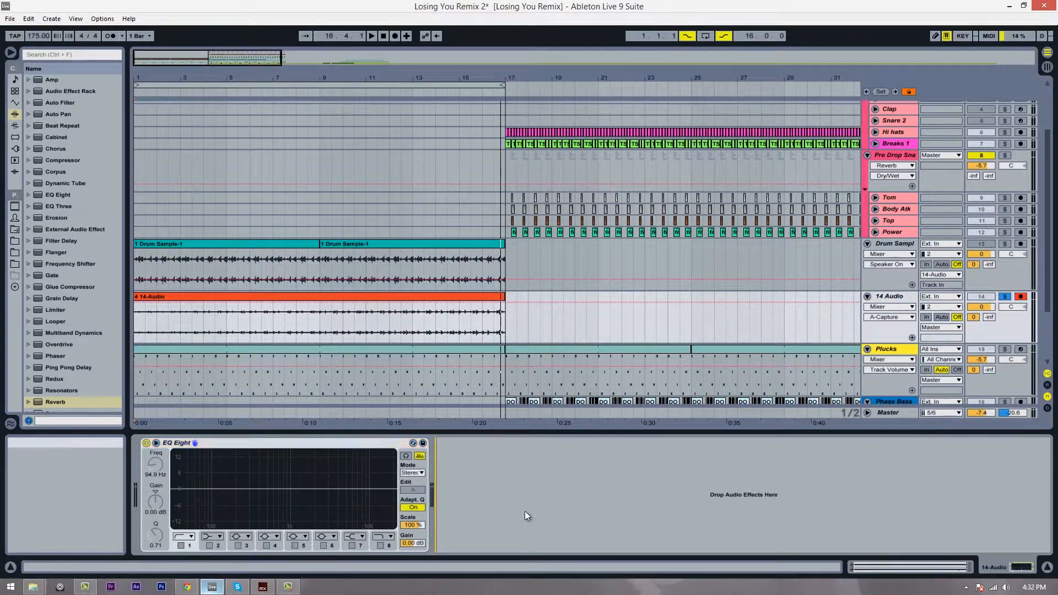
{"action": "left_click", "coordinate": [259, 443]}
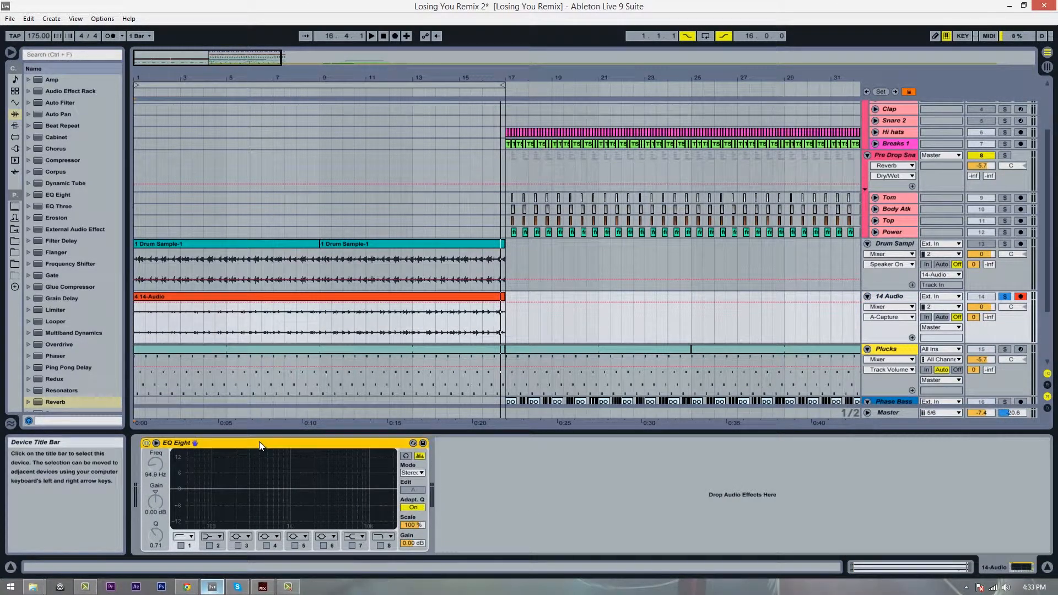
{"action": "left_click", "coordinate": [181, 545]}
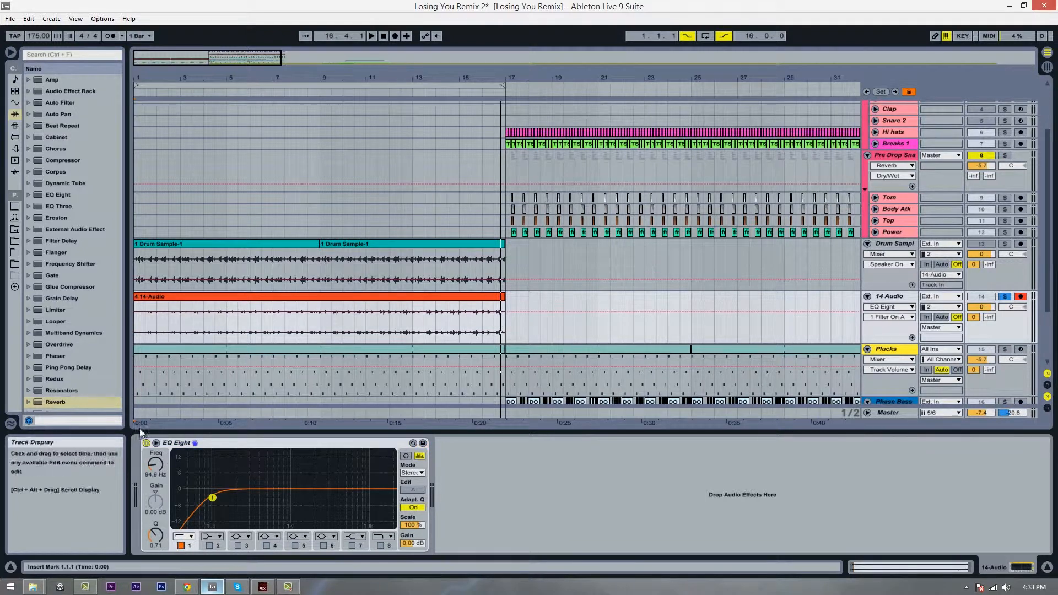
{"action": "mouse_move", "coordinate": [155, 466]}
{"action": "left_mouse_down"}
{"action": "mouse_move", "coordinate": [155, 441]}
{"action": "mouse_move", "coordinate": [155, 467]}
{"action": "left_mouse_up"}
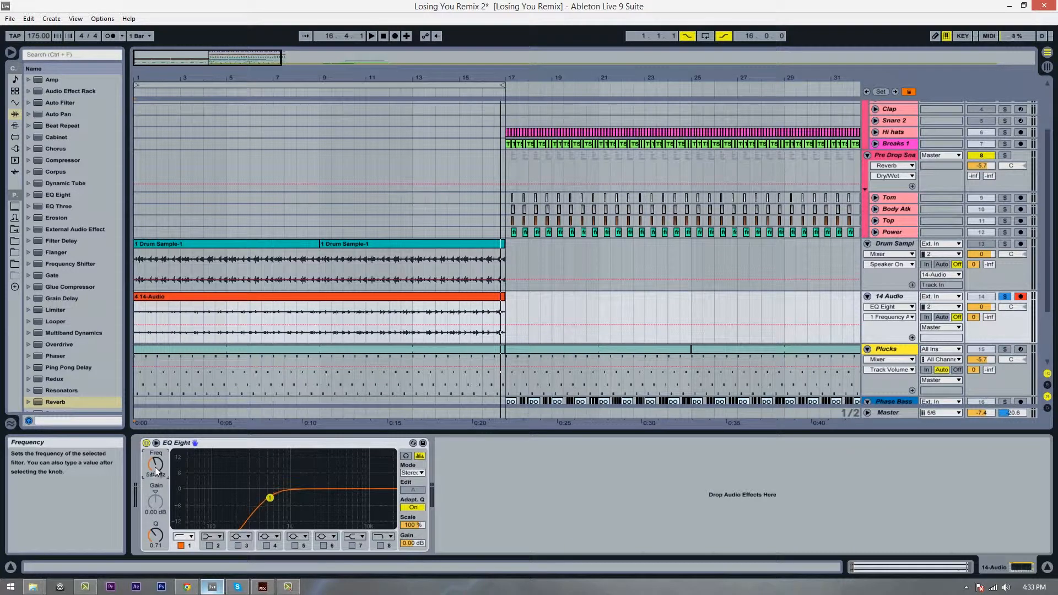
{"action": "left_click_drag", "start_coordinate": [155, 471], "coordinate": [155, 472]}
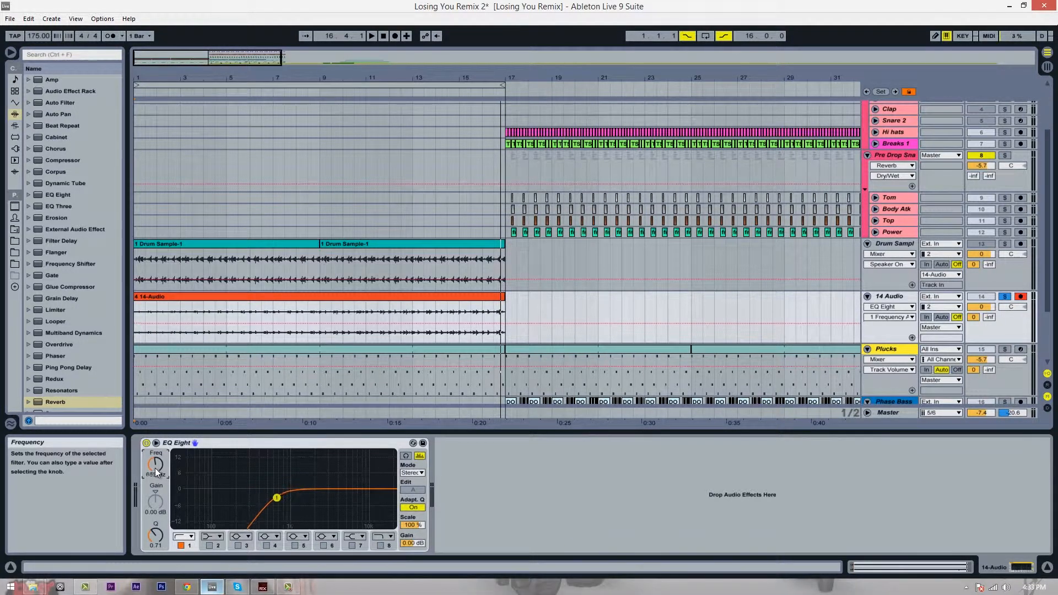
{"action": "left_click", "coordinate": [380, 546]}
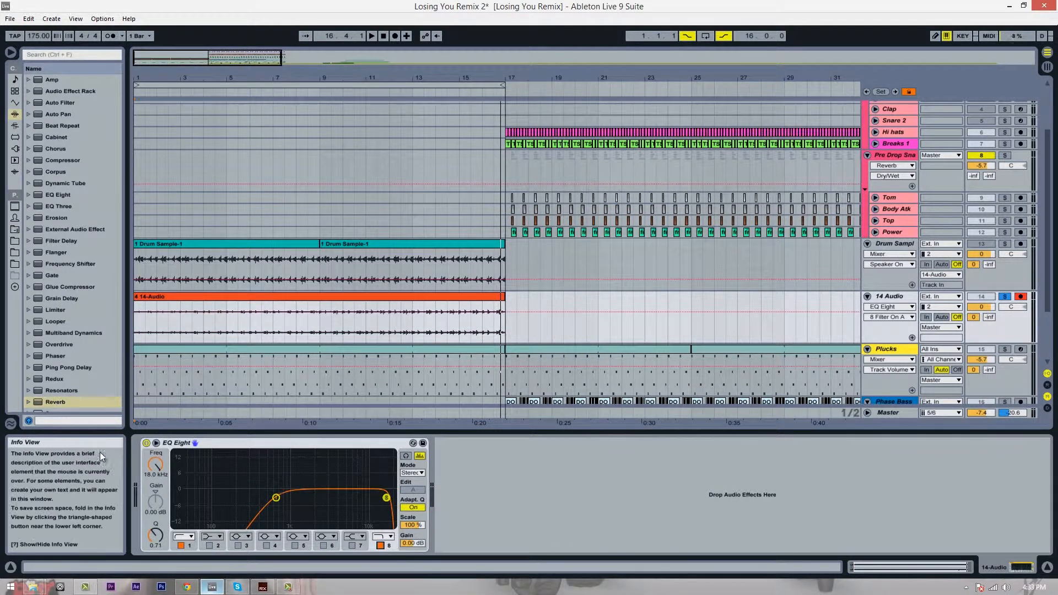
{"action": "left_click_drag", "start_coordinate": [153, 464], "coordinate": [154, 462]}
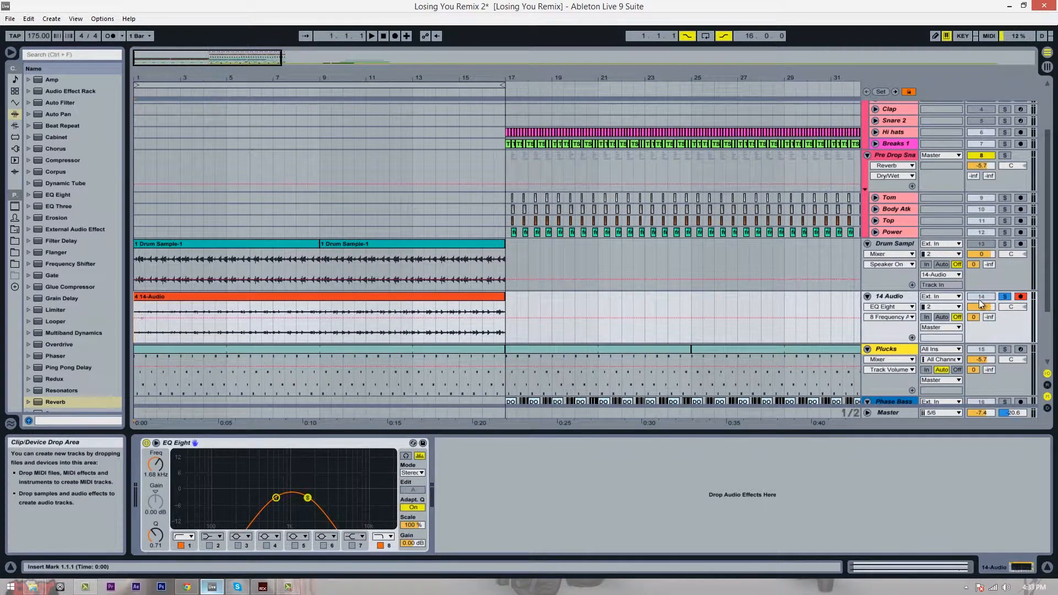
Audition the filtered 14 Audio clip from bars 1, 9 and 16.
{"action": "key", "text": "space"}
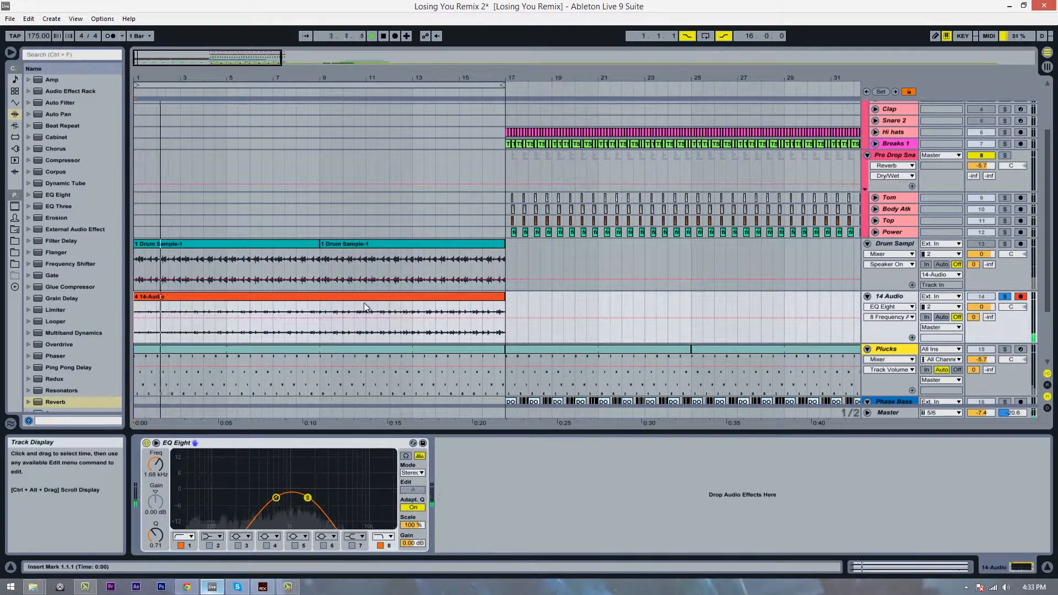
{"action": "left_click", "coordinate": [316, 312]}
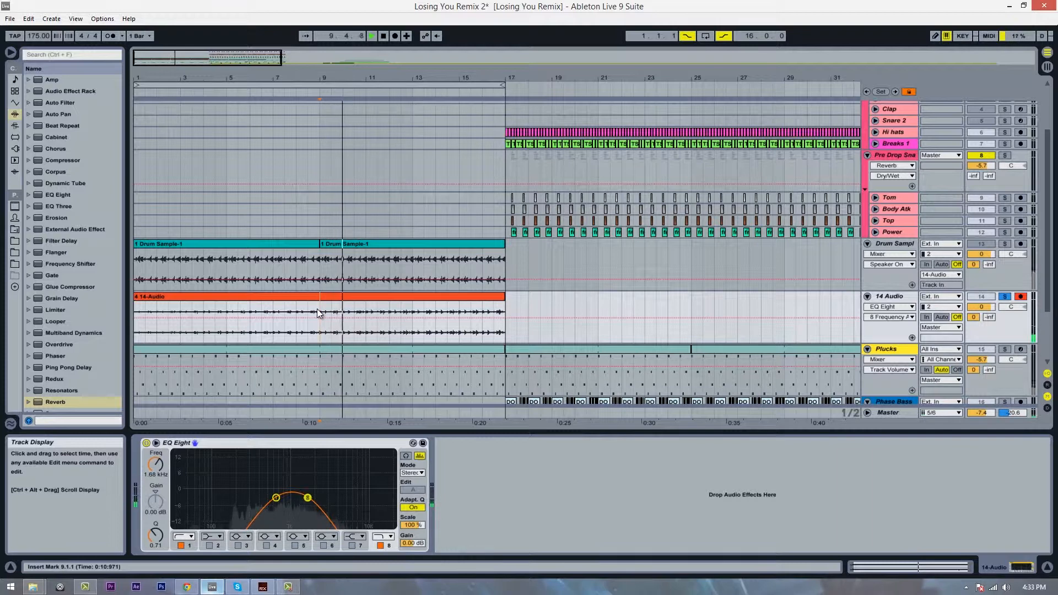
{"action": "left_click", "coordinate": [481, 313]}
{"action": "key", "text": "space"}
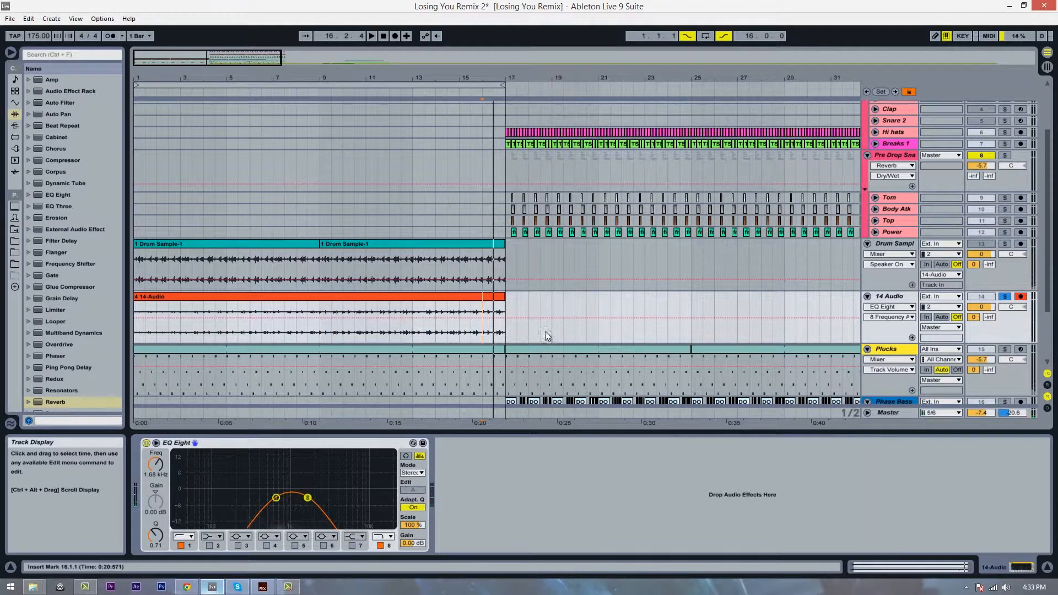
Add Redux at the start of the 14 Audio device chain and Erosion between it and EQ Eight.
{"action": "left_click", "coordinate": [67, 233]}
{"action": "left_click_drag", "start_coordinate": [59, 380], "coordinate": [138, 463]}
{"action": "left_click", "coordinate": [68, 333]}
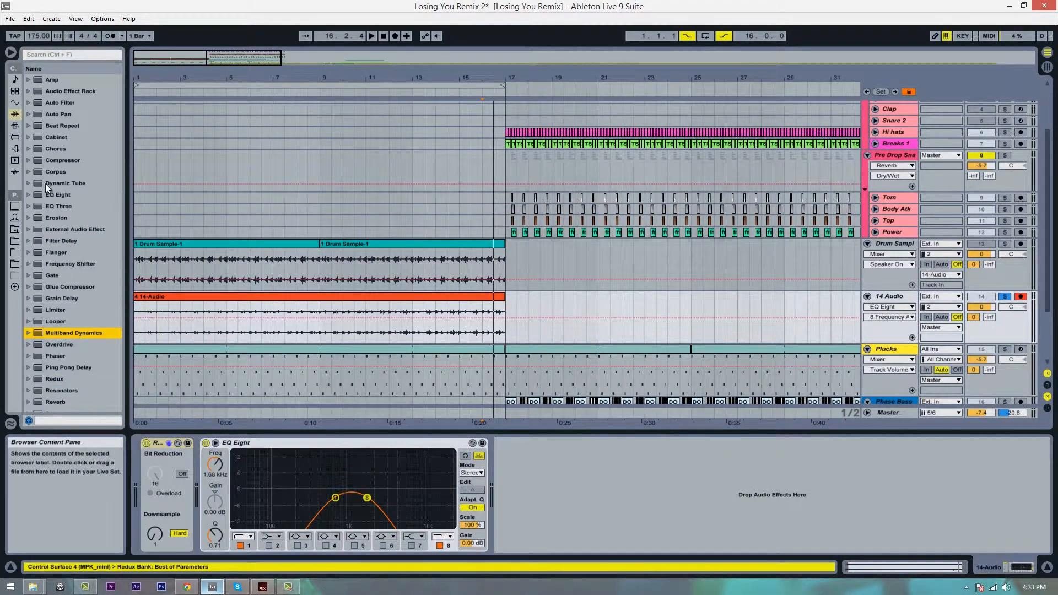
{"action": "left_click", "coordinate": [59, 147]}
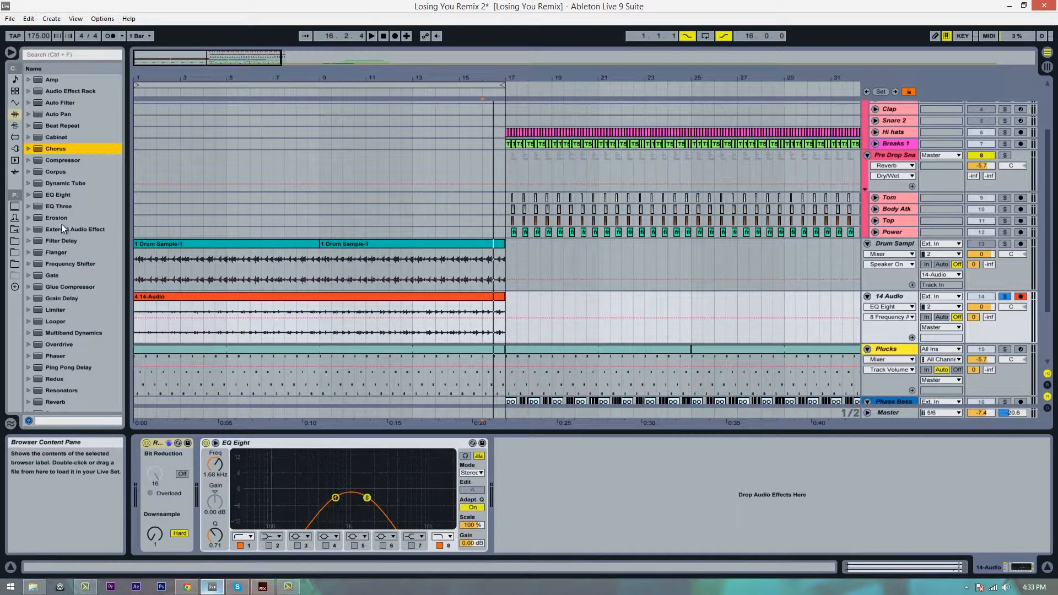
{"action": "mouse_move", "coordinate": [60, 219]}
{"action": "left_mouse_down"}
{"action": "mouse_move", "coordinate": [204, 478]}
{"action": "mouse_move", "coordinate": [221, 473]}
{"action": "left_mouse_up"}
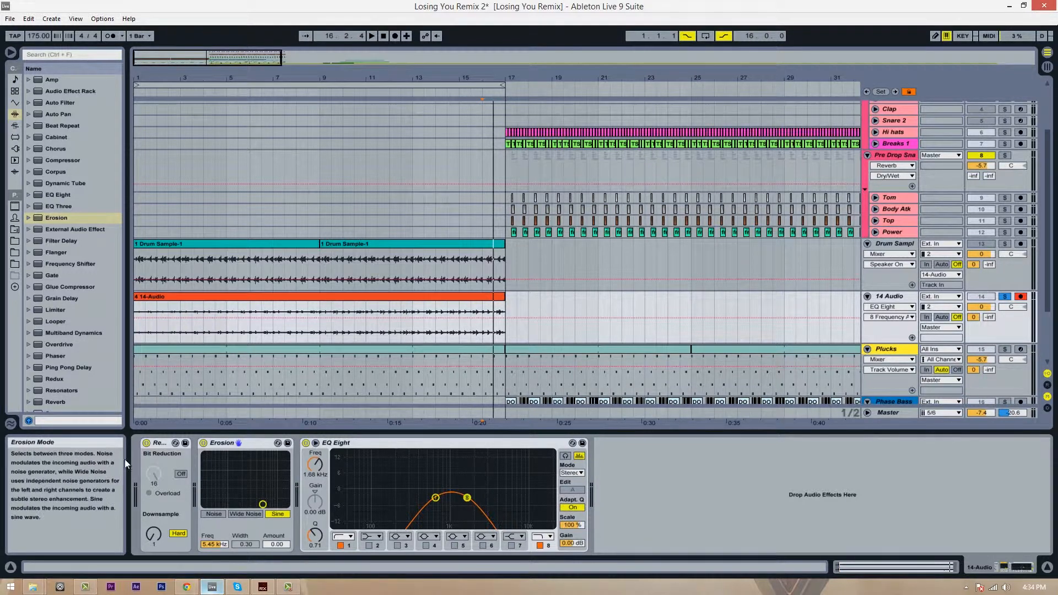
Set Redux's downsampling mode to Soft and its Downsample amount to about 6.73 while auditioning from bar 1.
{"action": "left_click", "coordinate": [172, 534]}
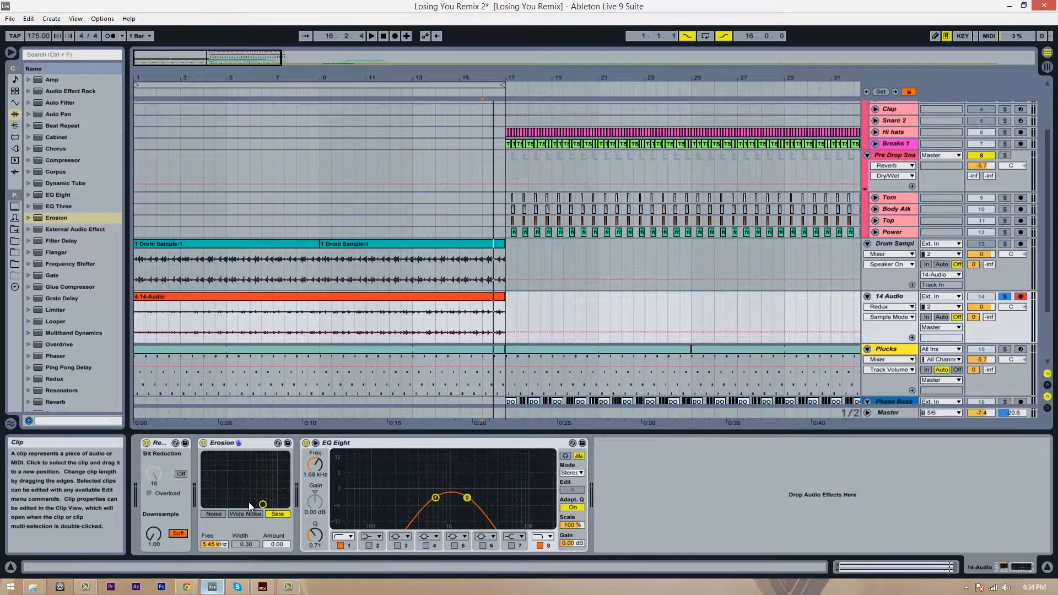
{"action": "left_click", "coordinate": [136, 323]}
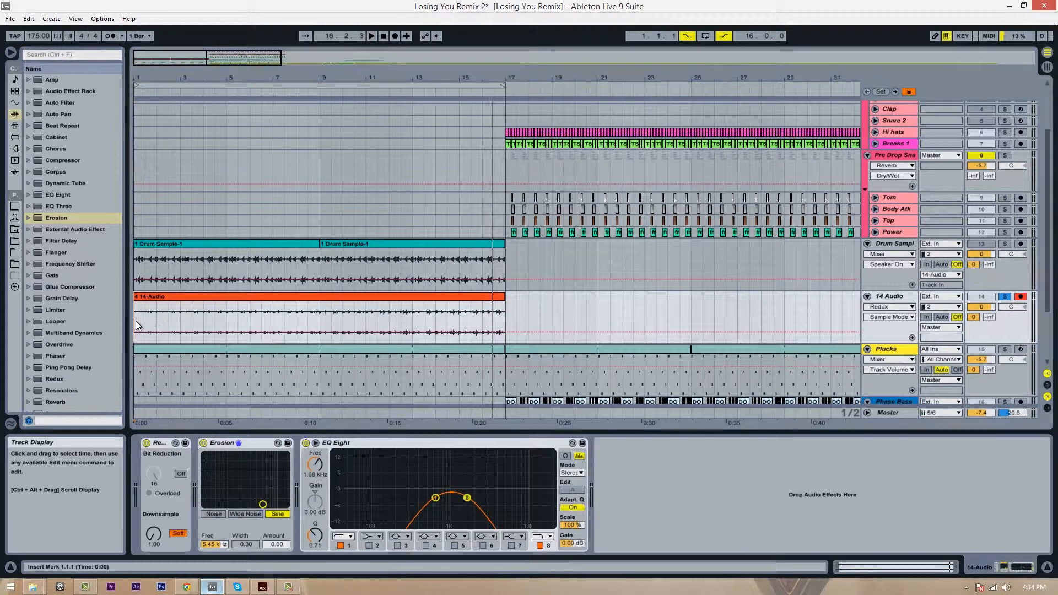
{"action": "left_click_drag", "start_coordinate": [160, 536], "coordinate": [160, 443]}
{"action": "key", "text": "space"}
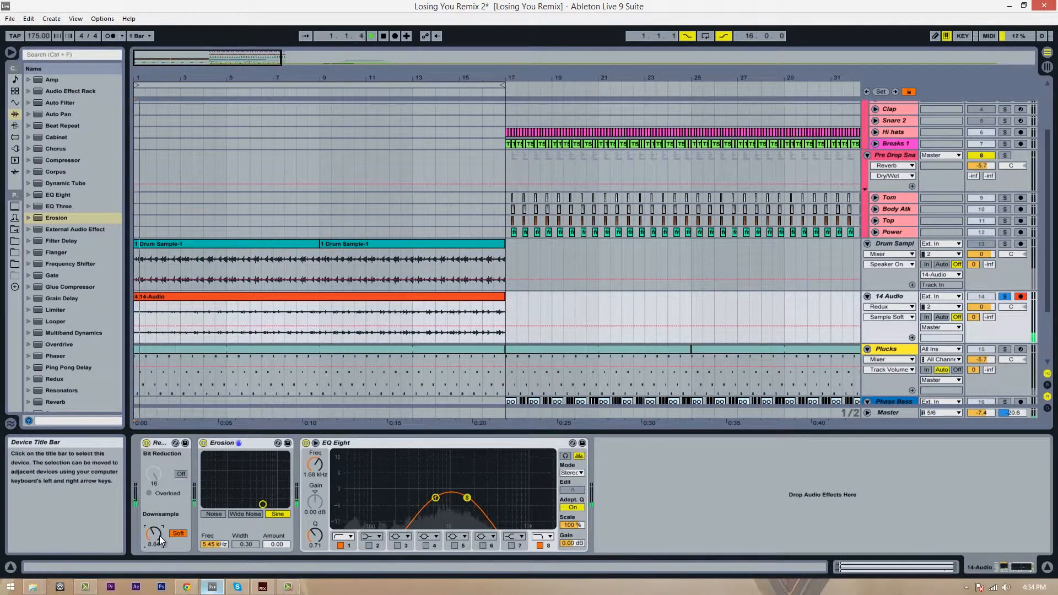
{"action": "left_click_drag", "start_coordinate": [159, 537], "coordinate": [160, 535]}
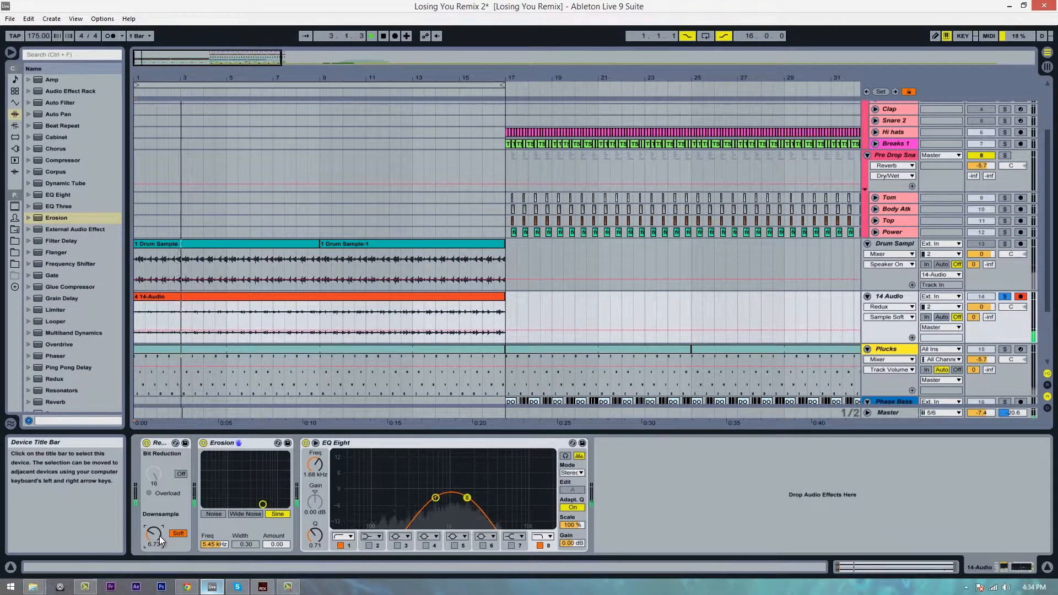
Set Erosion to Noise mode with an Amount of 200 and a frequency of about 1.04 kHz while auditioning 14 Audio.
{"action": "key", "text": "space"}
{"action": "left_click", "coordinate": [276, 542]}
{"action": "key", "text": "space"}
{"action": "left_click_drag", "start_coordinate": [276, 543], "coordinate": [276, 518]}
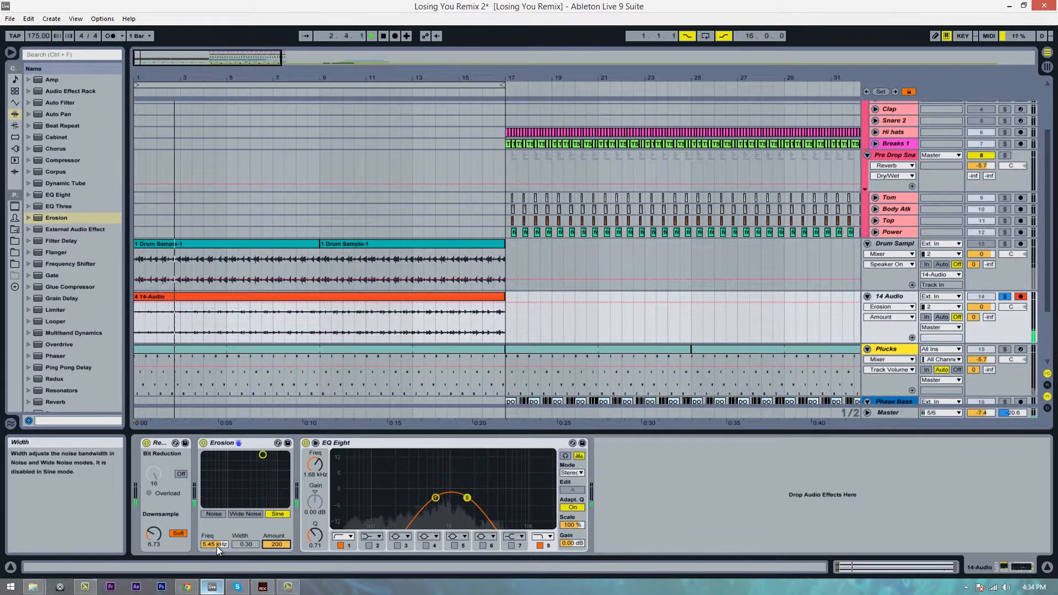
{"action": "left_click_drag", "start_coordinate": [217, 547], "coordinate": [217, 547]}
{"action": "left_click", "coordinate": [214, 514]}
{"action": "key", "text": "space"}
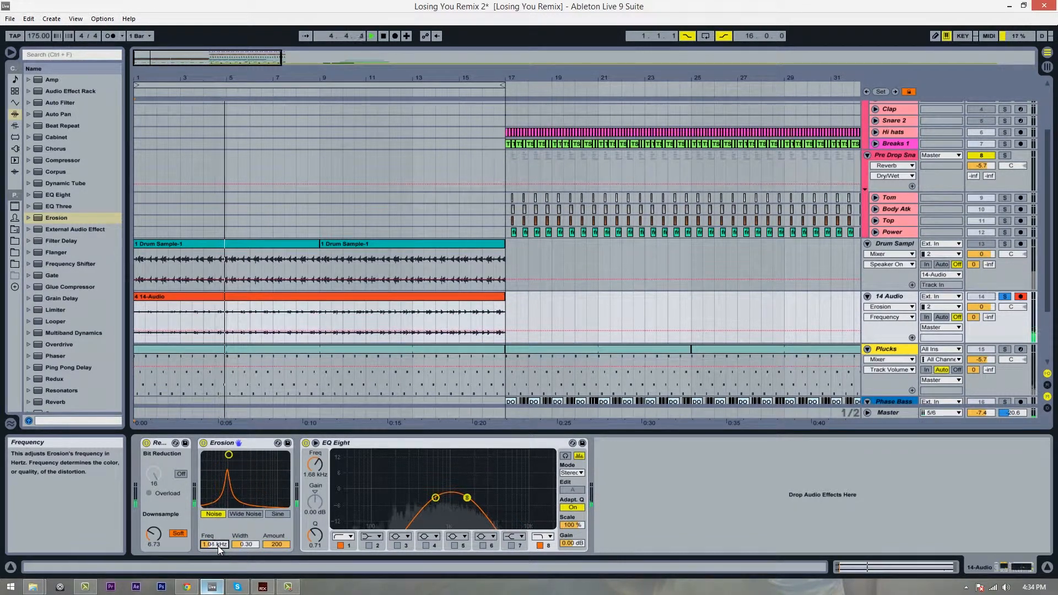
Compare 14 Audio with Erosion bypassed and active, and raise Erosion's frequency to about 4.85 kHz.
{"action": "left_click", "coordinate": [204, 443]}
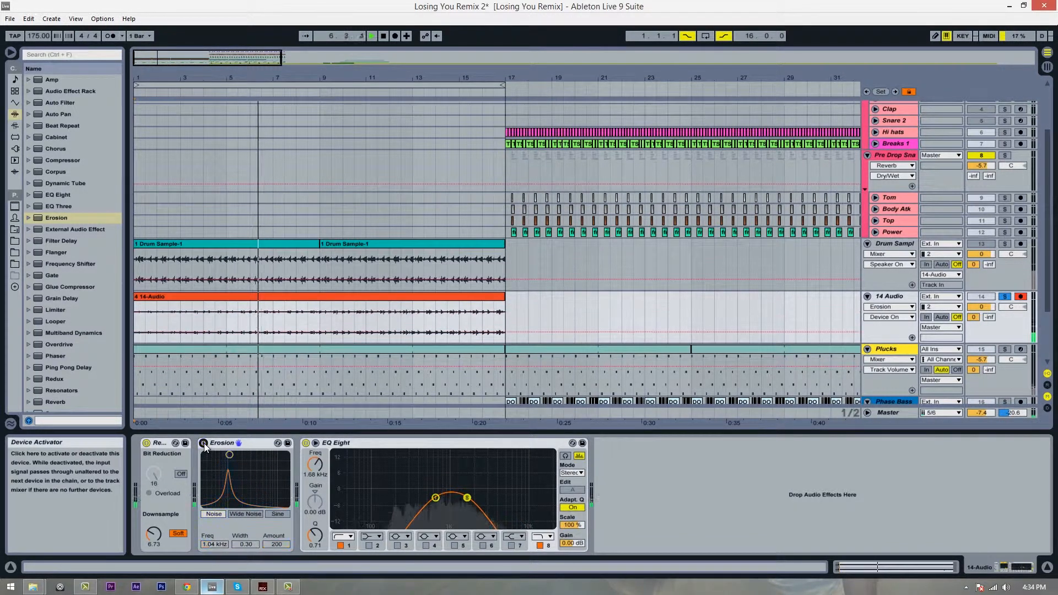
{"action": "left_click", "coordinate": [203, 444]}
{"action": "left_click_drag", "start_coordinate": [216, 546], "coordinate": [216, 547]}
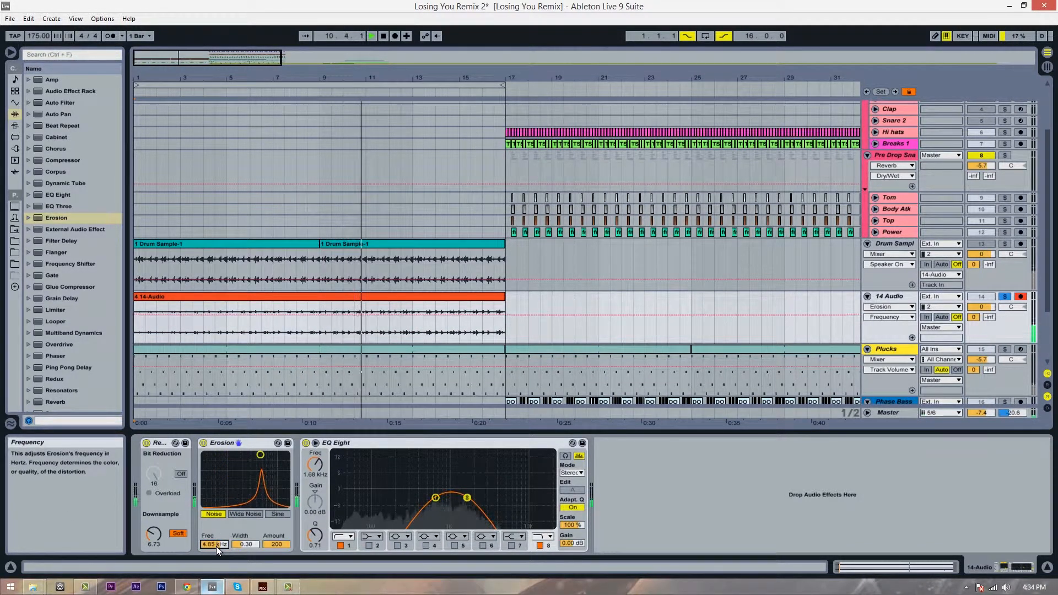
{"action": "left_click", "coordinate": [149, 470]}
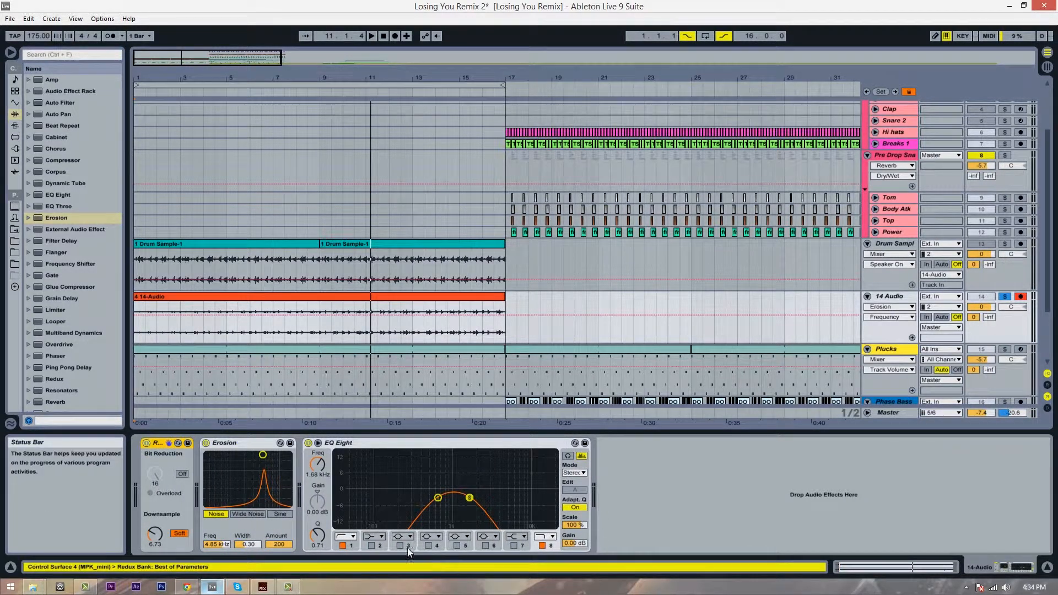
Automate the frequency of EQ Eight's low-cut filter 1 to fall from about 665 Hz at bar 1 to a lower cutoff at bar 17.
{"action": "left_click", "coordinate": [352, 545]}
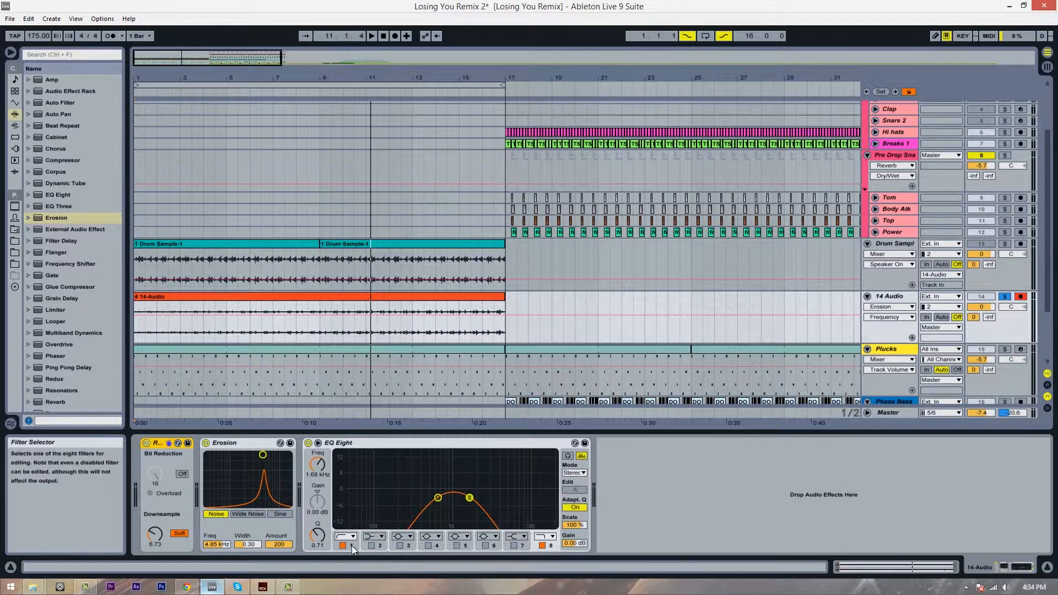
{"action": "right_click", "coordinate": [312, 466]}
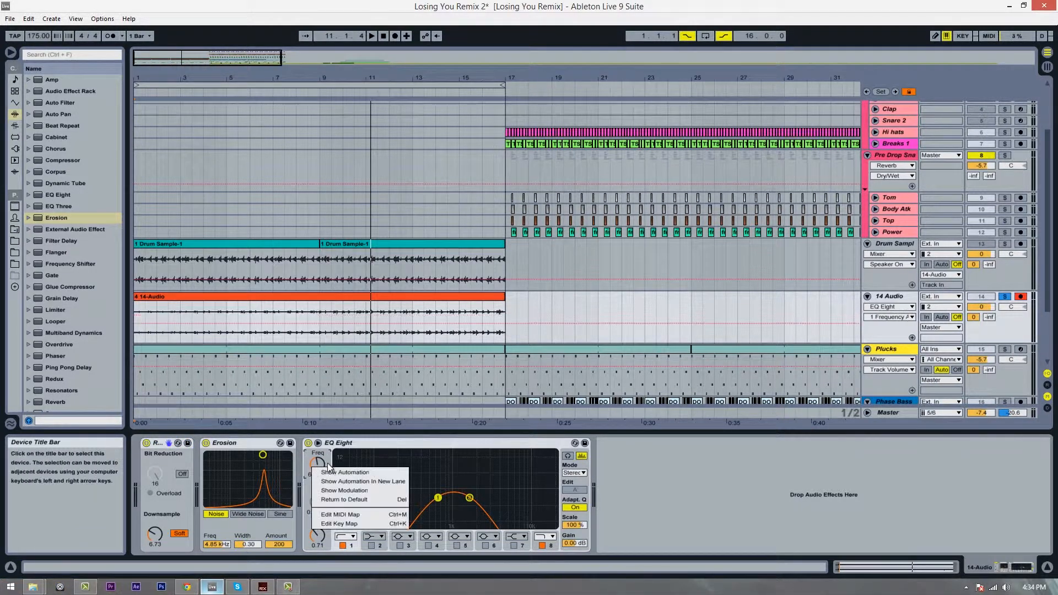
{"action": "left_click", "coordinate": [327, 474]}
{"action": "left_click", "coordinate": [136, 325]}
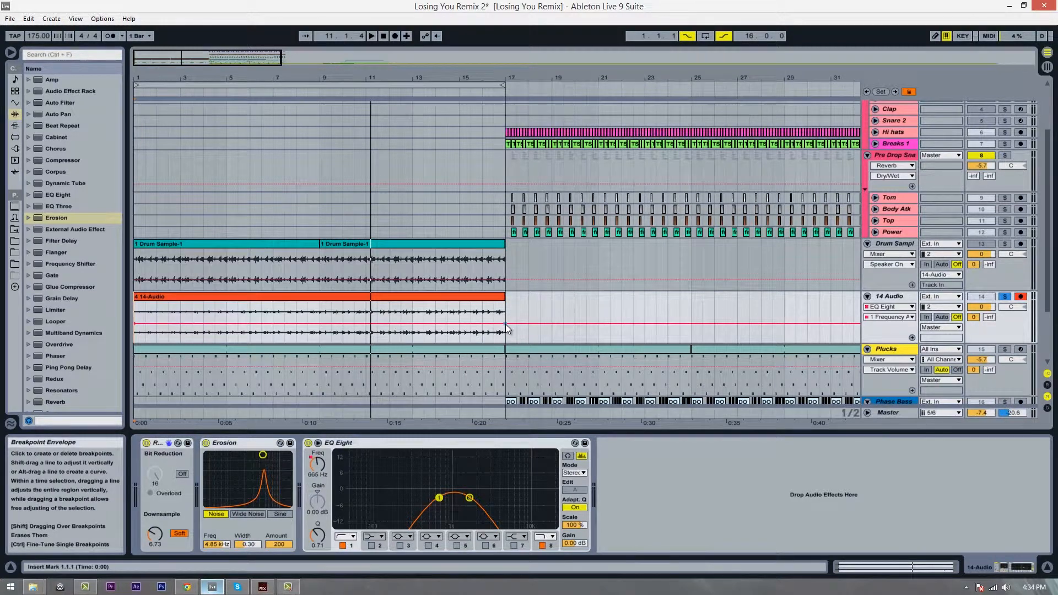
{"action": "left_click_drag", "start_coordinate": [505, 324], "coordinate": [507, 328]}
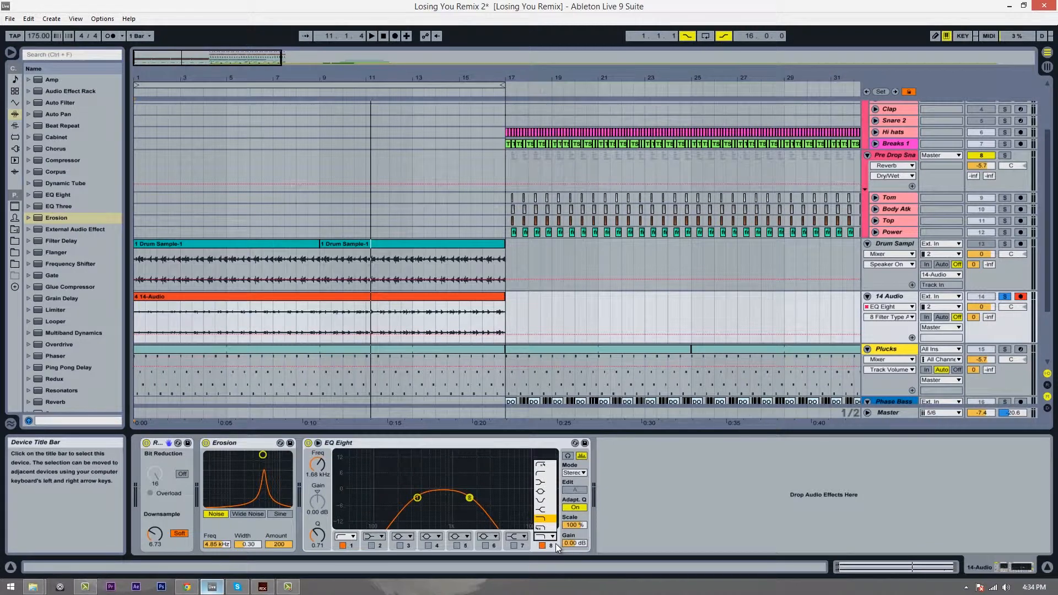
Automate the frequency of EQ Eight's filter 8 to rise from about 1.64 kHz at bar 1 to about 4.2 kHz at bar 17, auditioning from bar 15.
{"action": "left_click", "coordinate": [554, 544]}
{"action": "left_click", "coordinate": [319, 467]}
{"action": "right_click", "coordinate": [319, 466]}
{"action": "left_click", "coordinate": [354, 470]}
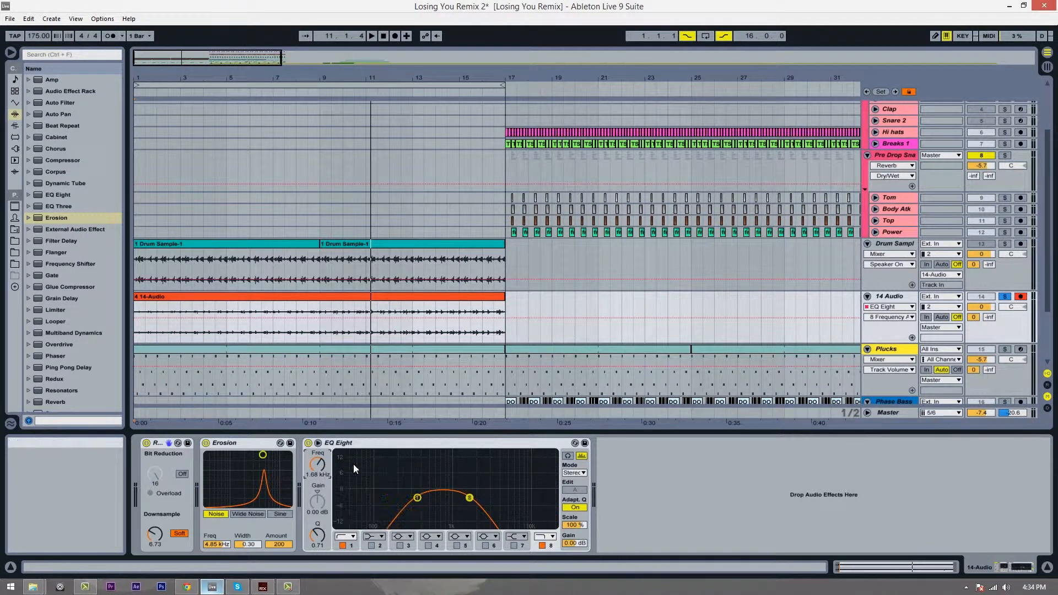
{"action": "left_click", "coordinate": [134, 320]}
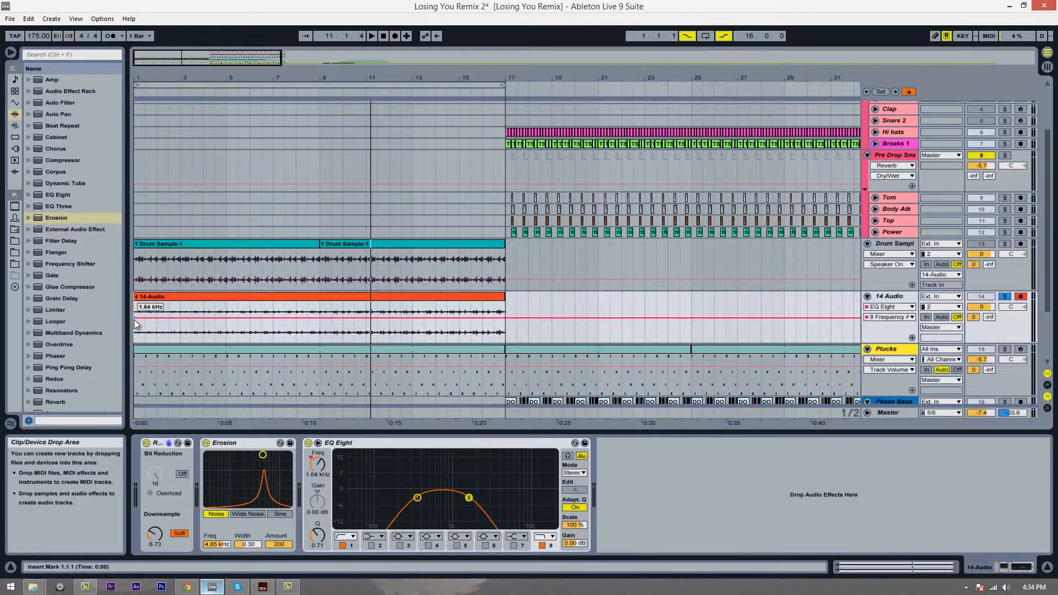
{"action": "left_click_drag", "start_coordinate": [505, 317], "coordinate": [504, 316]}
{"action": "left_click", "coordinate": [464, 325]}
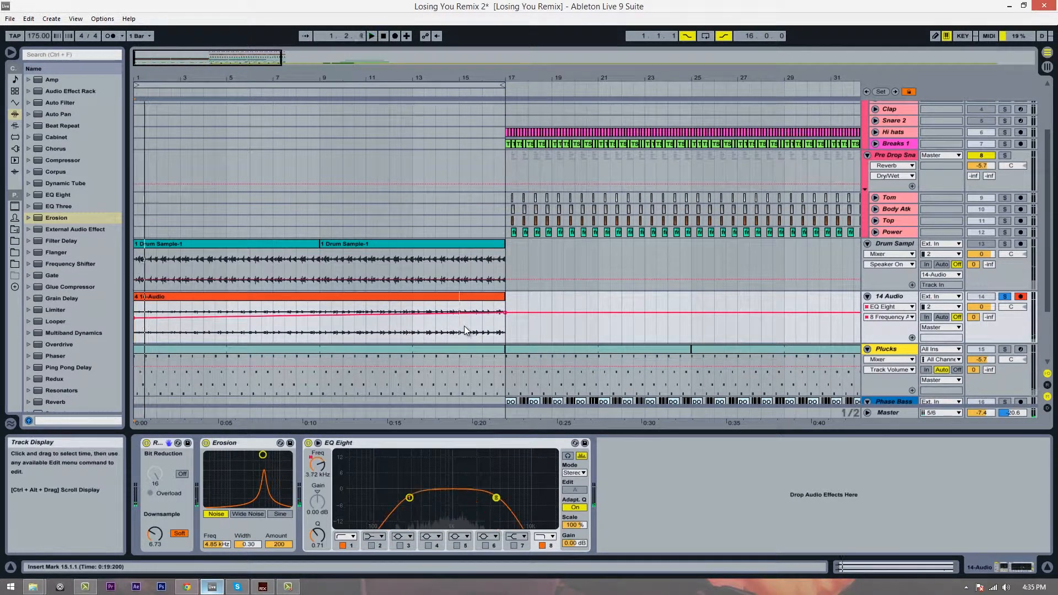
{"action": "key", "text": "space"}
{"action": "left_click_drag", "start_coordinate": [505, 313], "coordinate": [505, 313]}
{"action": "key", "text": "space"}
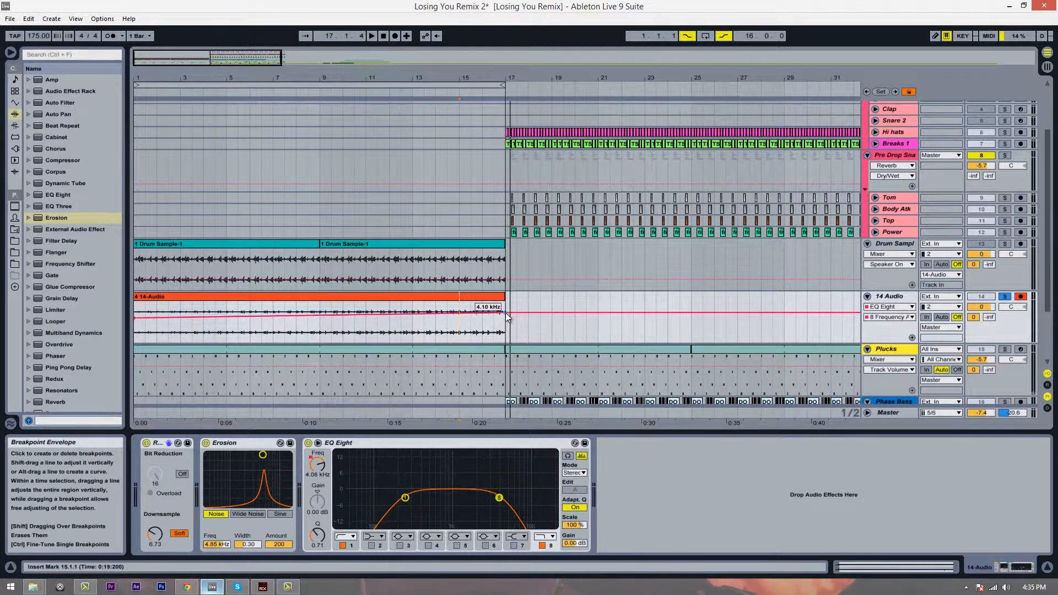
Lower Erosion's frequency to about 1.01 kHz while playing 14 Audio from bar 15.
{"action": "key", "text": "space"}
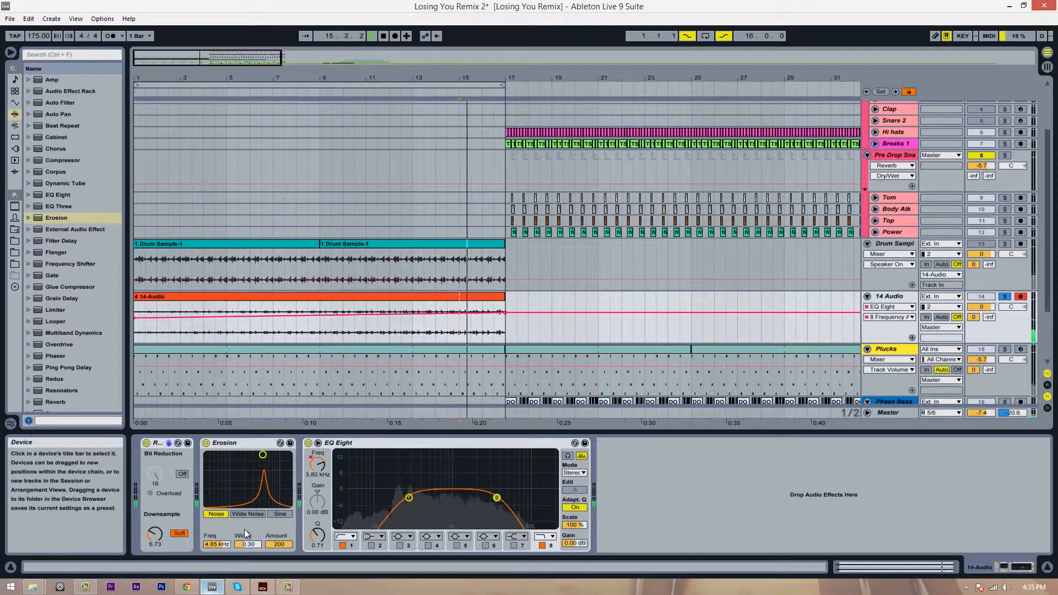
{"action": "left_click_drag", "start_coordinate": [212, 546], "coordinate": [212, 545]}
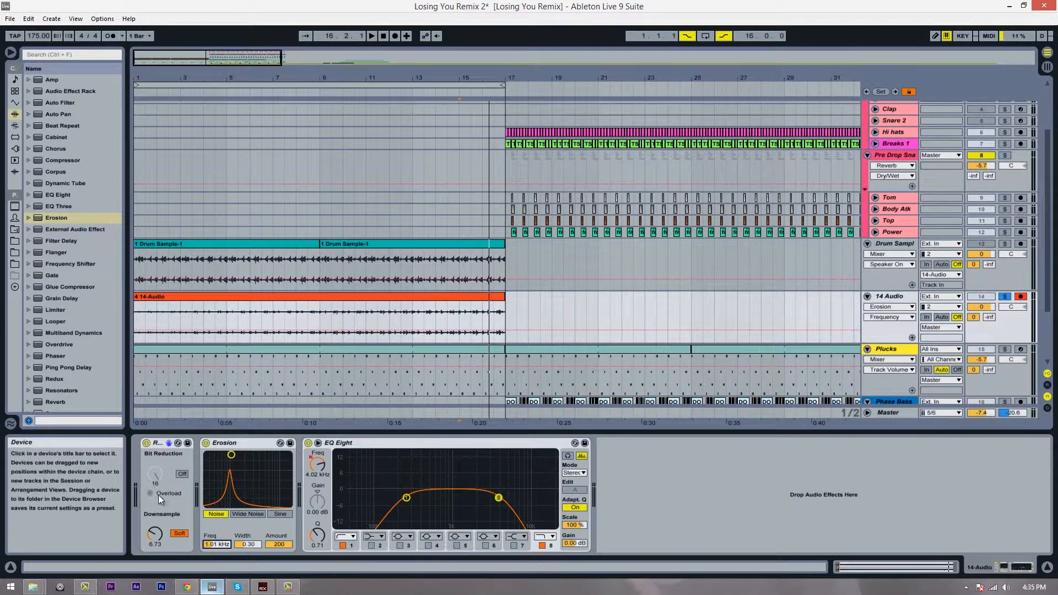
Automate Redux's Downsample amount to fall from about 6.76 at bar 1 to about 4.79 at bar 17, auditioning the end.
{"action": "right_click", "coordinate": [155, 534]}
{"action": "left_click", "coordinate": [189, 476]}
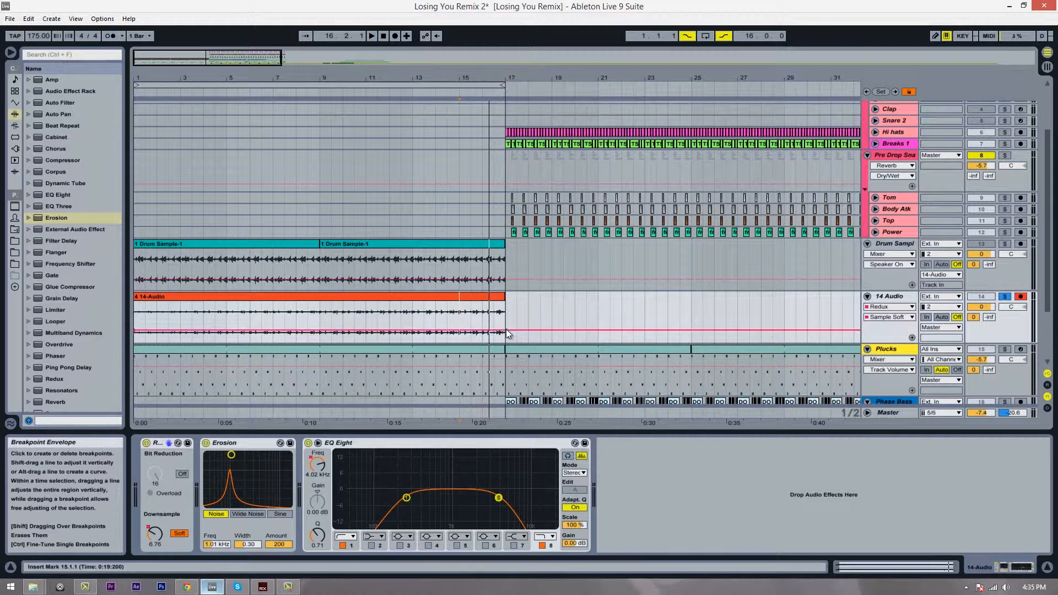
{"action": "left_click_drag", "start_coordinate": [506, 329], "coordinate": [504, 336]}
{"action": "key", "text": "space"}
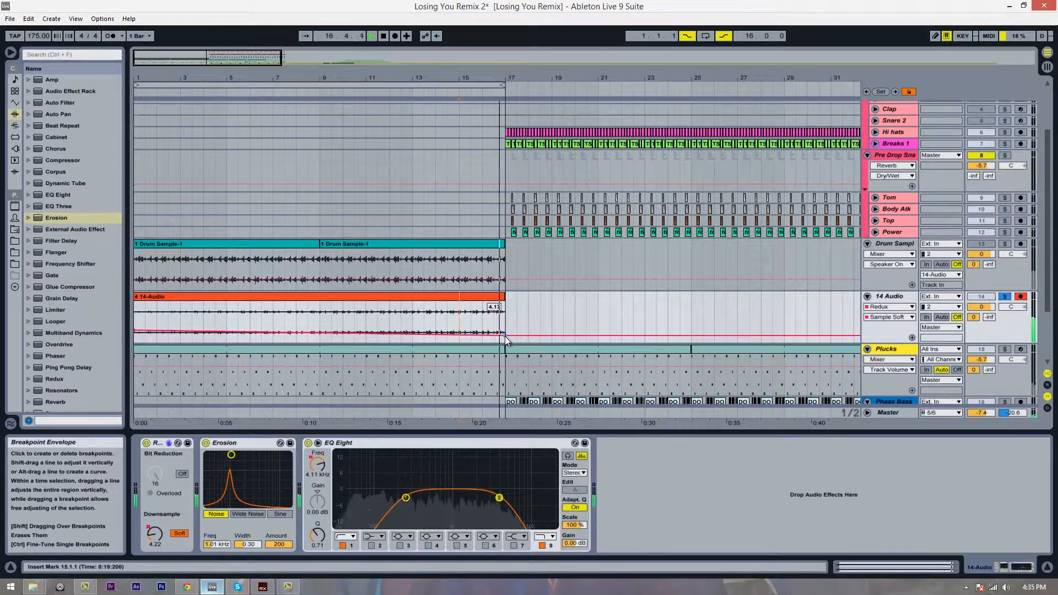
{"action": "key", "text": "space"}
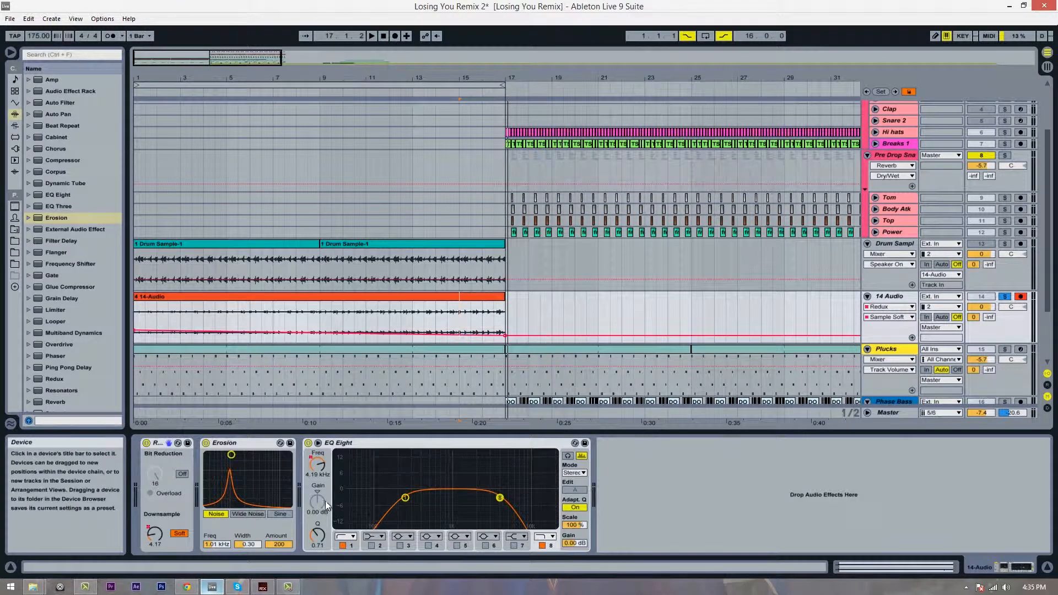
{"action": "left_click_drag", "start_coordinate": [504, 335], "coordinate": [504, 334]}
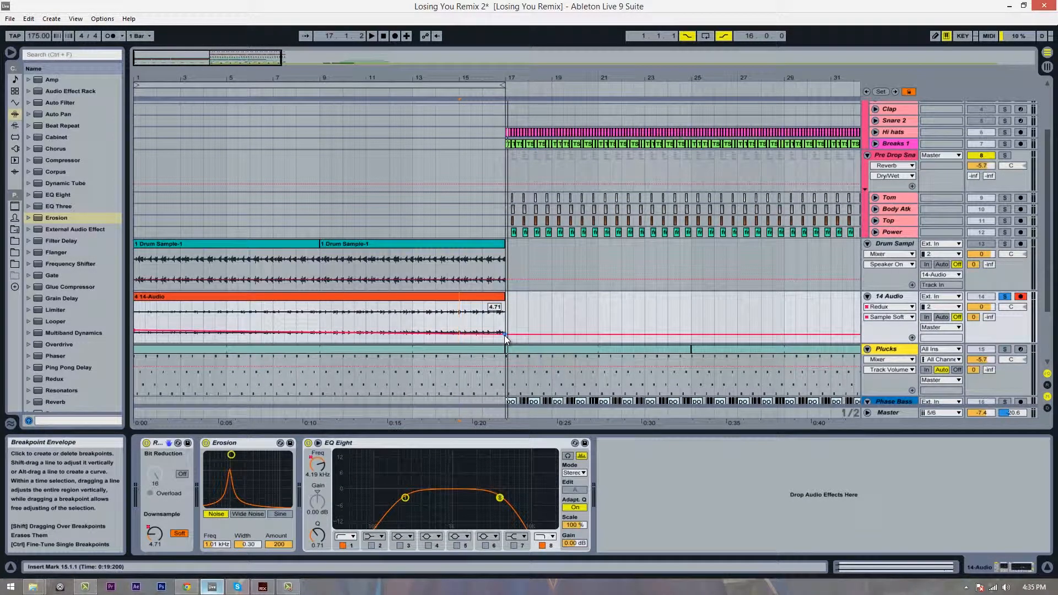
Automate Erosion's Amount to fall from 200 at bar 1 to about 81 at bar 17, auditioning from bar 15.
{"action": "left_click", "coordinate": [273, 544]}
{"action": "right_click", "coordinate": [275, 545]}
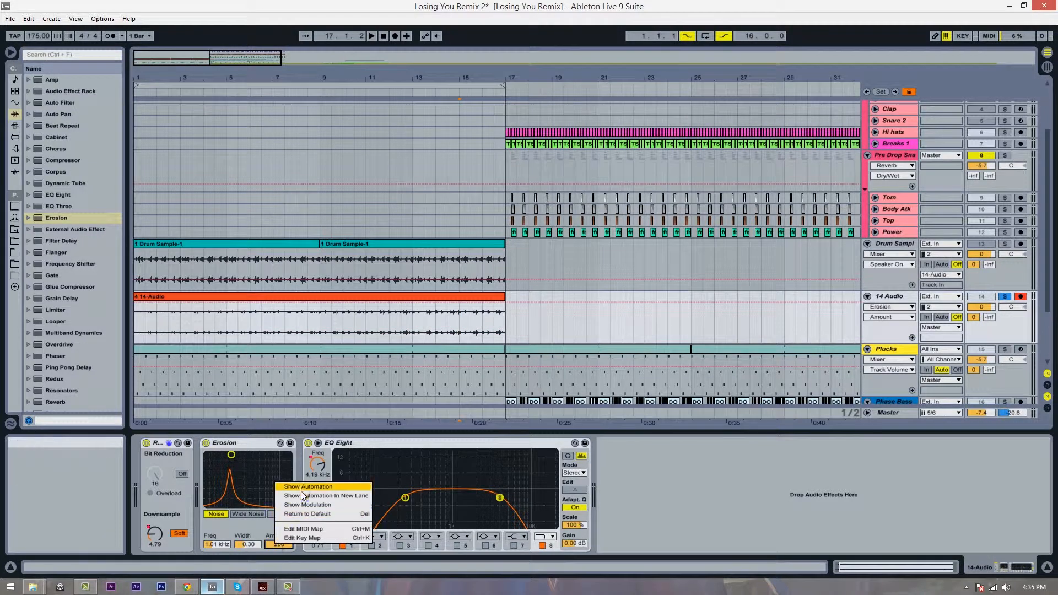
{"action": "left_click", "coordinate": [302, 489]}
{"action": "left_click", "coordinate": [138, 302]}
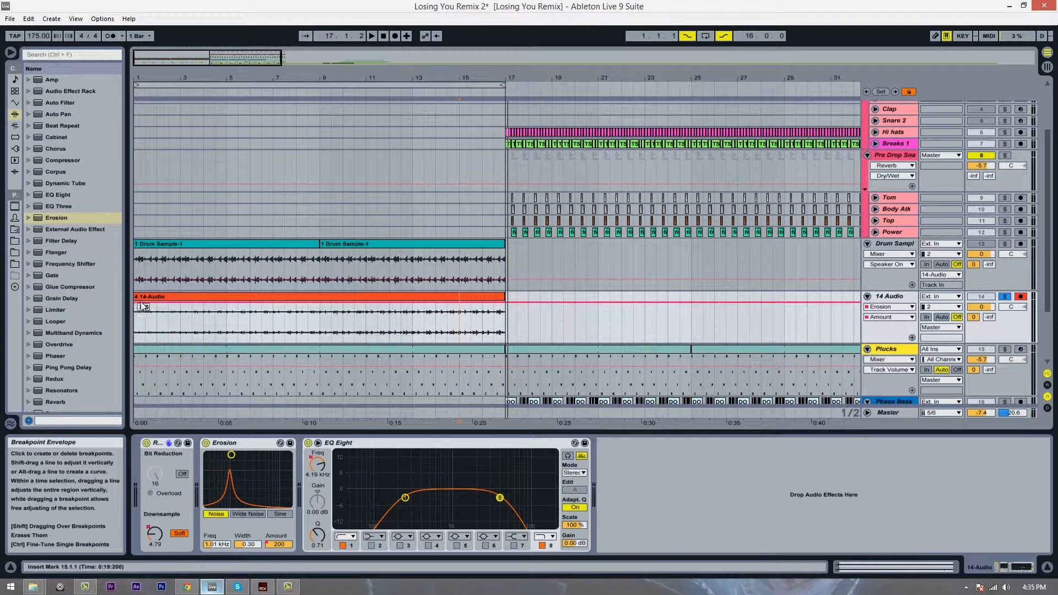
{"action": "left_click_drag", "start_coordinate": [506, 303], "coordinate": [507, 303]}
{"action": "key", "text": "space"}
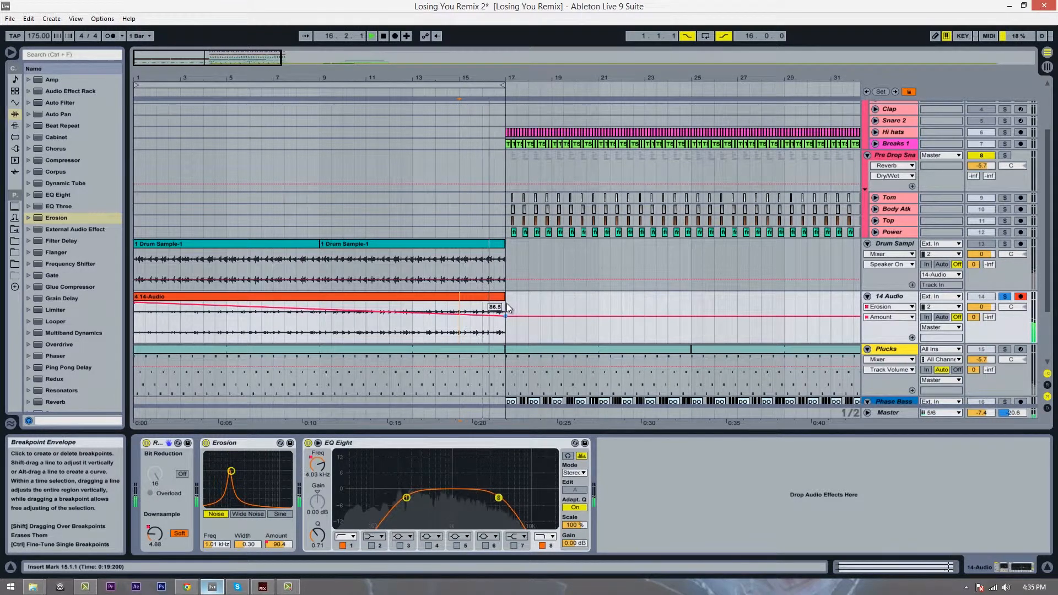
{"action": "left_click_drag", "start_coordinate": [507, 305], "coordinate": [505, 317]}
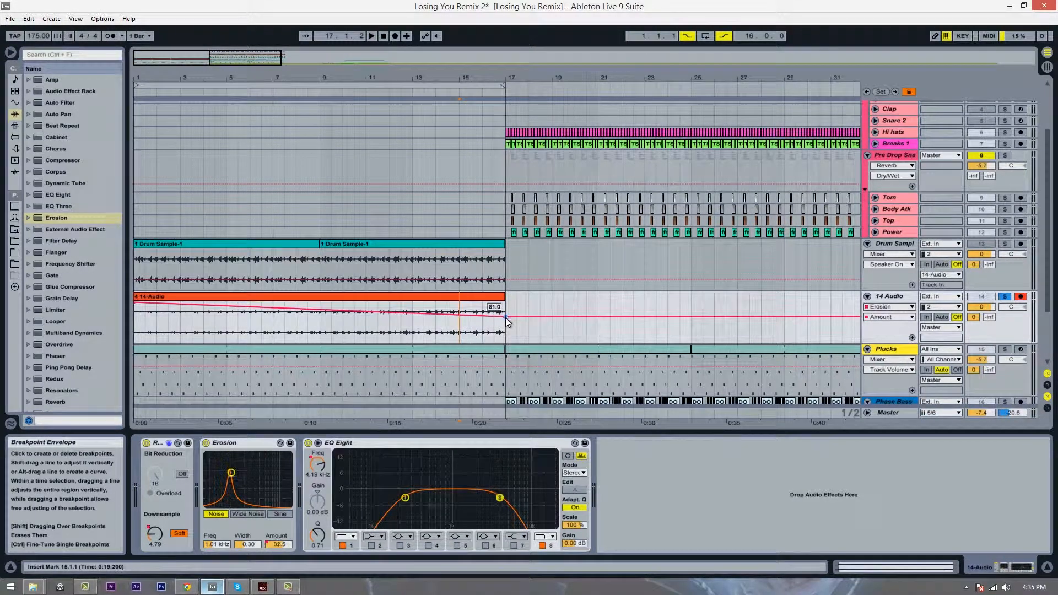
Add Auto Filter at the end of the 14 Audio device chain, after EQ Eight.
{"action": "left_click", "coordinate": [71, 137]}
{"action": "left_click", "coordinate": [56, 103]}
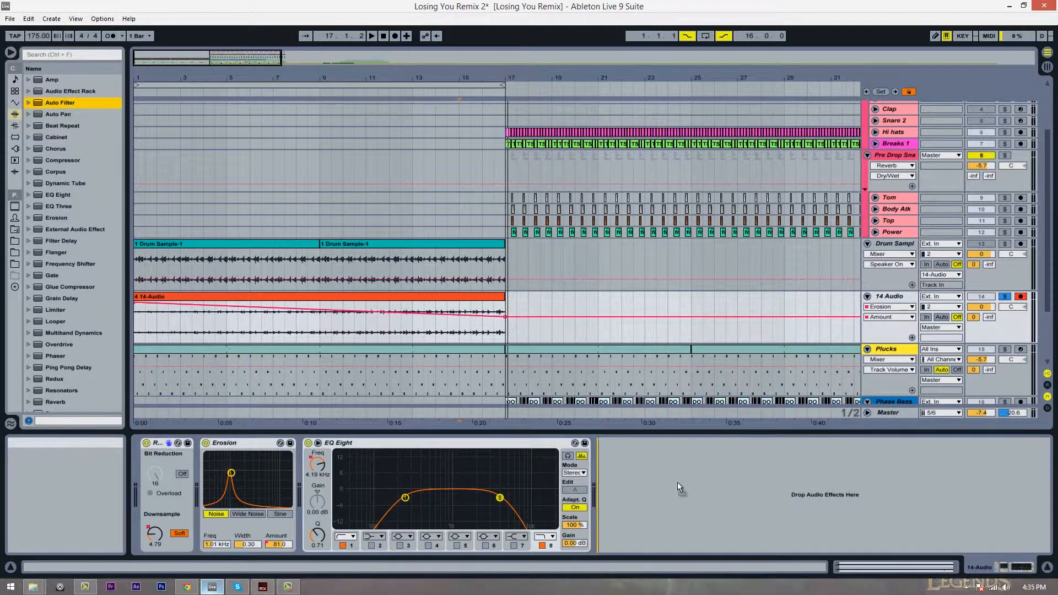
{"action": "left_click_drag", "start_coordinate": [672, 481], "coordinate": [672, 480]}
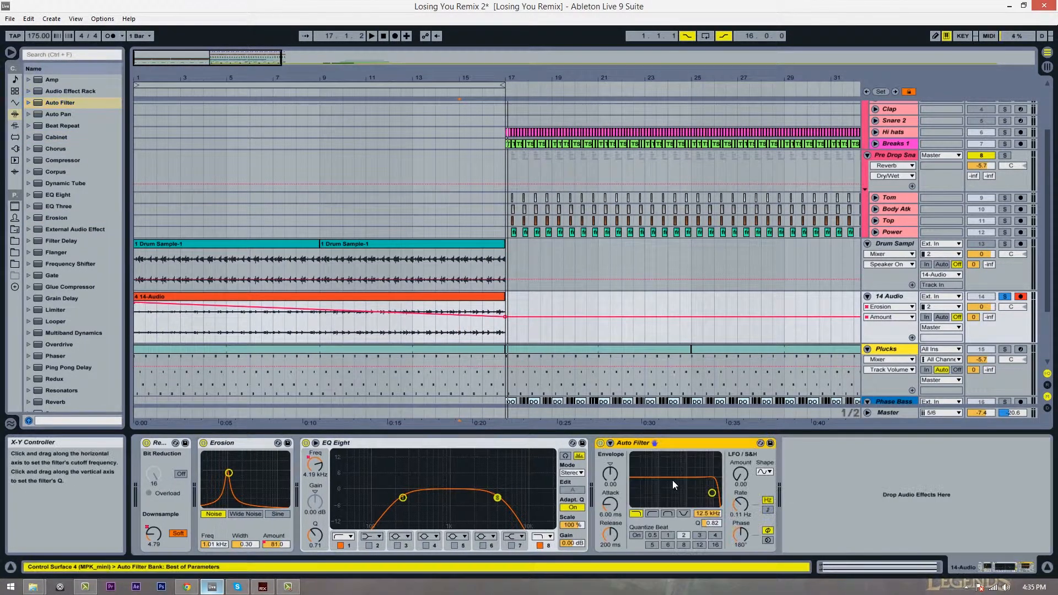
Automate Auto Filter's frequency to rise from about 144 Hz at bar 1, through a breakpoint at bar 9, to near its maximum at bar 17.
{"action": "left_click", "coordinate": [138, 328]}
{"action": "left_click", "coordinate": [705, 515]}
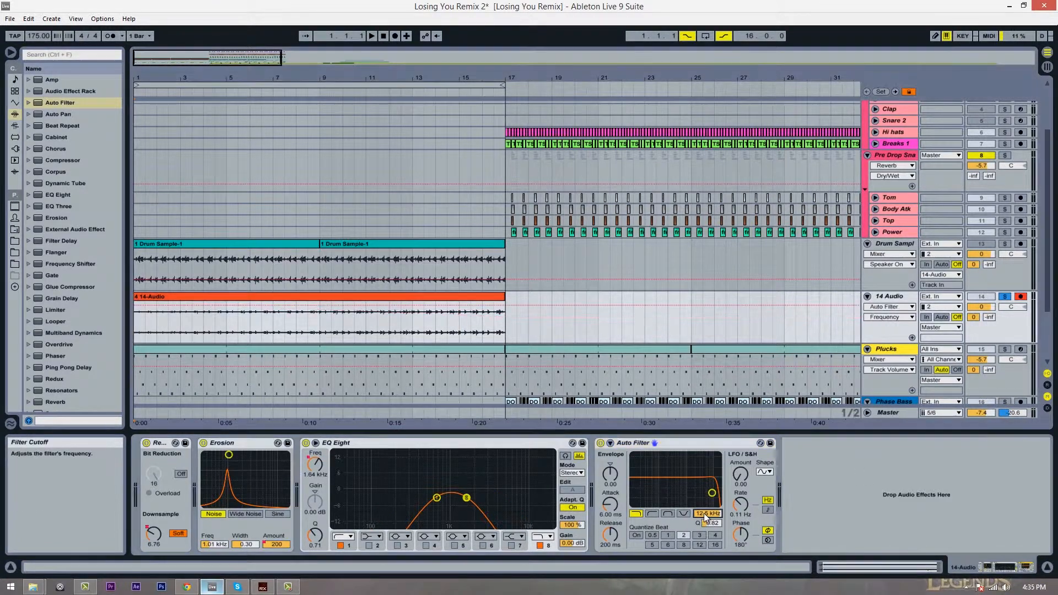
{"action": "right_click", "coordinate": [705, 515]}
{"action": "left_click", "coordinate": [726, 519]}
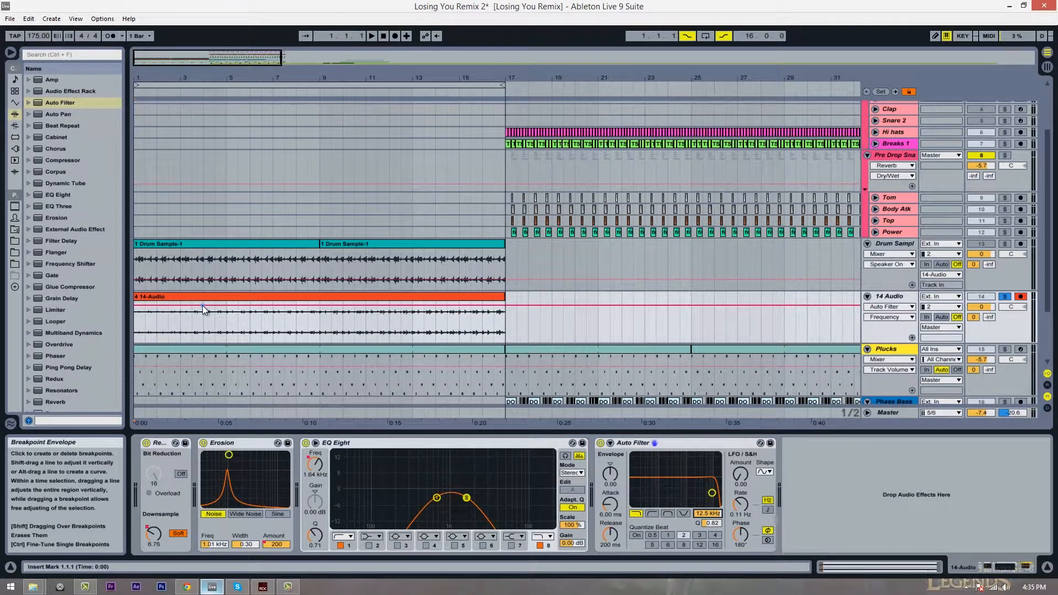
{"action": "left_click_drag", "start_coordinate": [203, 305], "coordinate": [319, 320]}
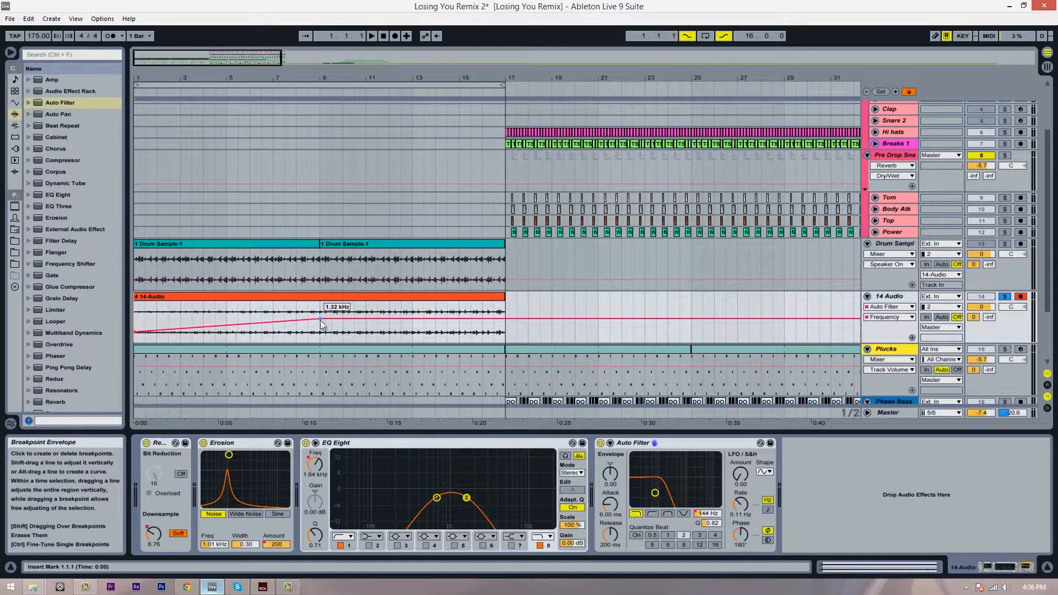
{"action": "left_click_drag", "start_coordinate": [504, 319], "coordinate": [506, 302]}
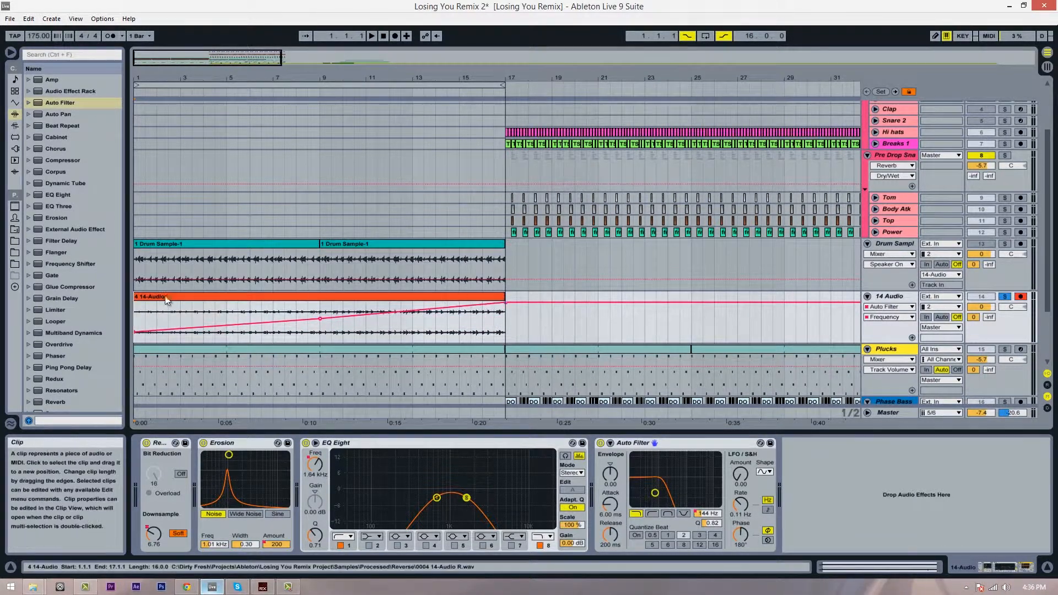
Play from bar 1 and lower the Auto Filter frequency breakpoints at bars 1 and 9 slightly.
{"action": "left_click", "coordinate": [134, 313]}
{"action": "key", "text": "space"}
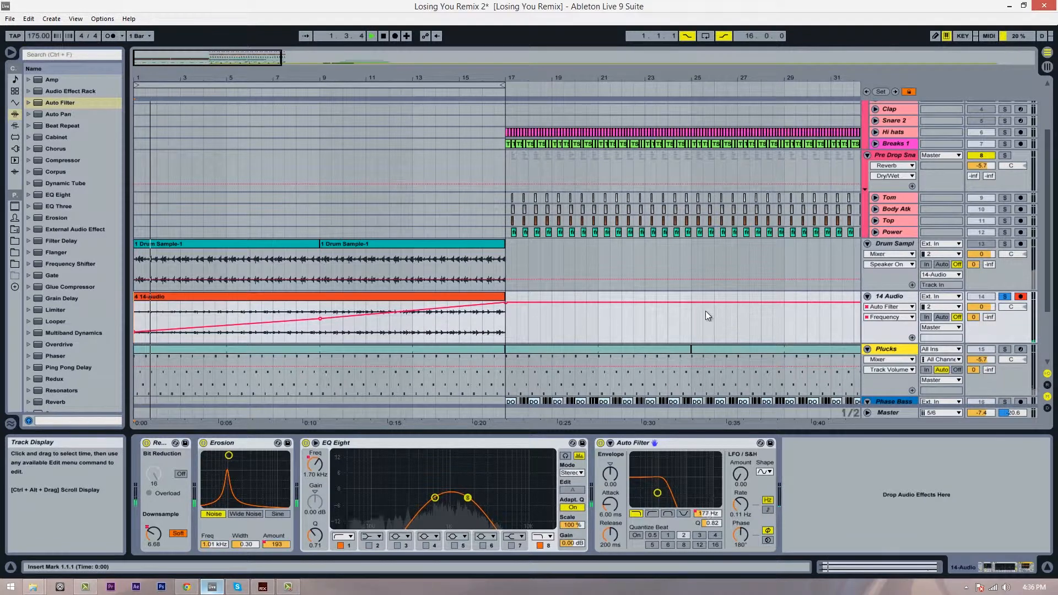
{"action": "mouse_move", "coordinate": [320, 319]}
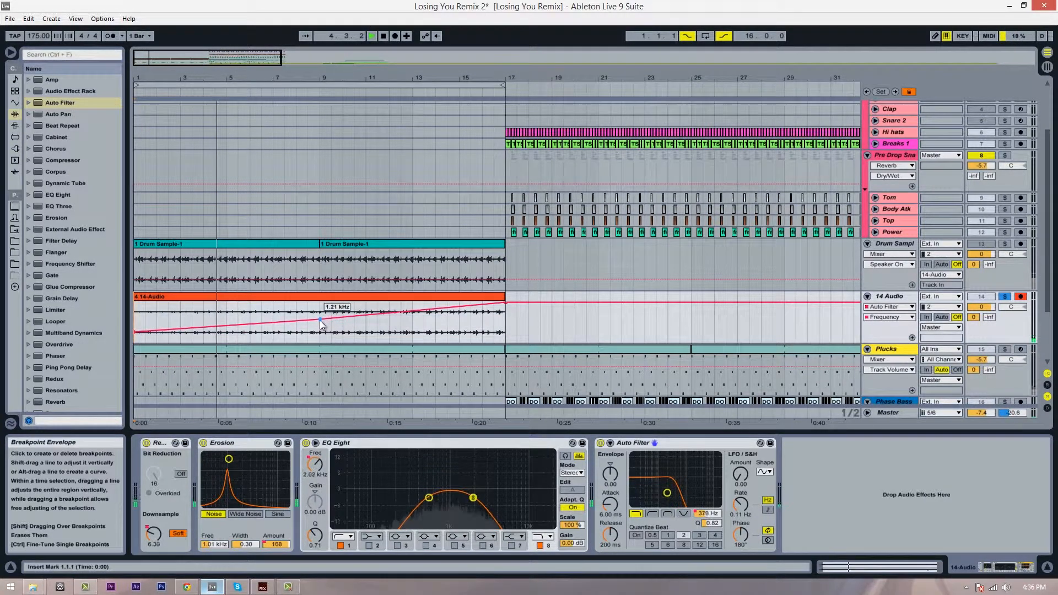
{"action": "left_click", "coordinate": [320, 320]}
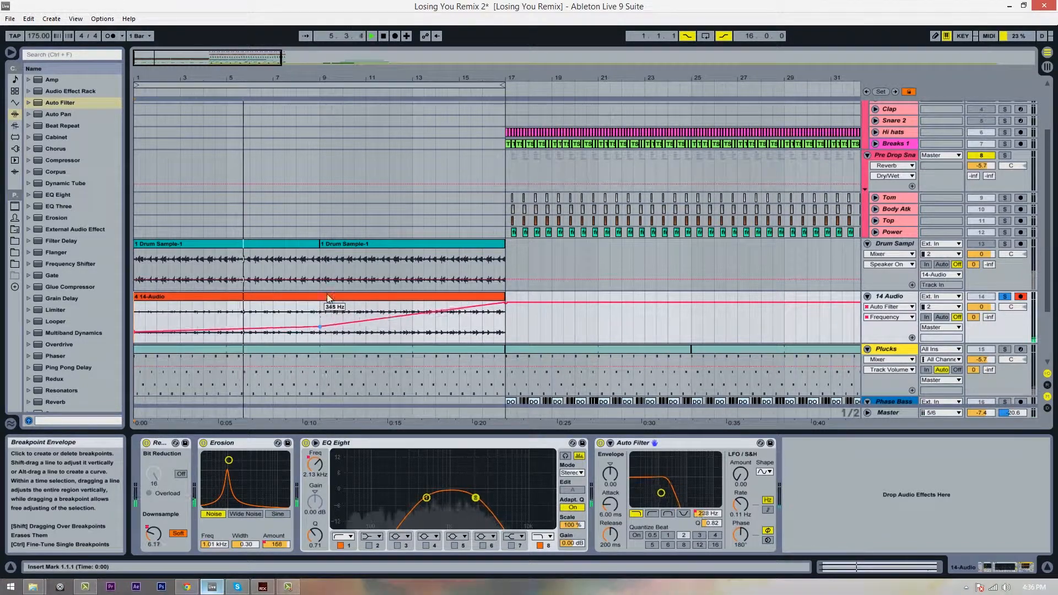
{"action": "left_click", "coordinate": [319, 321]}
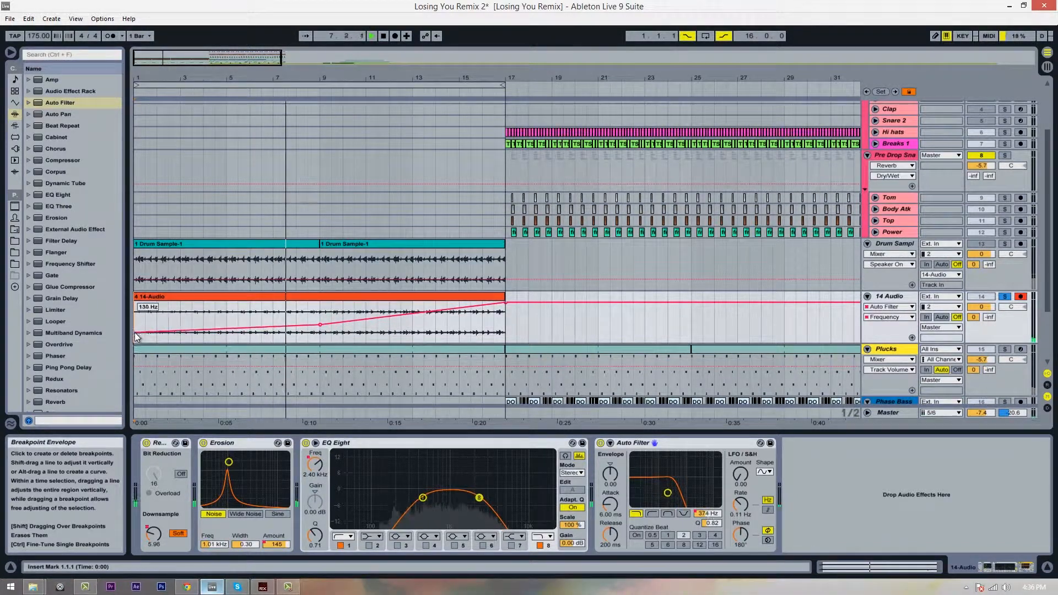
{"action": "left_click_drag", "start_coordinate": [134, 332], "coordinate": [135, 334]}
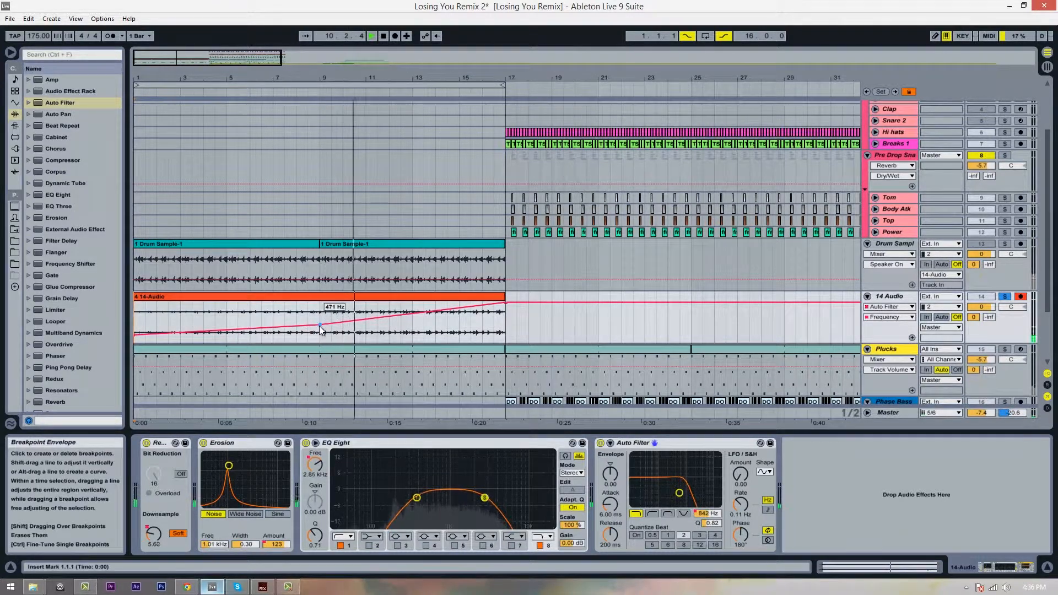
{"action": "left_click_drag", "start_coordinate": [319, 326], "coordinate": [318, 318]}
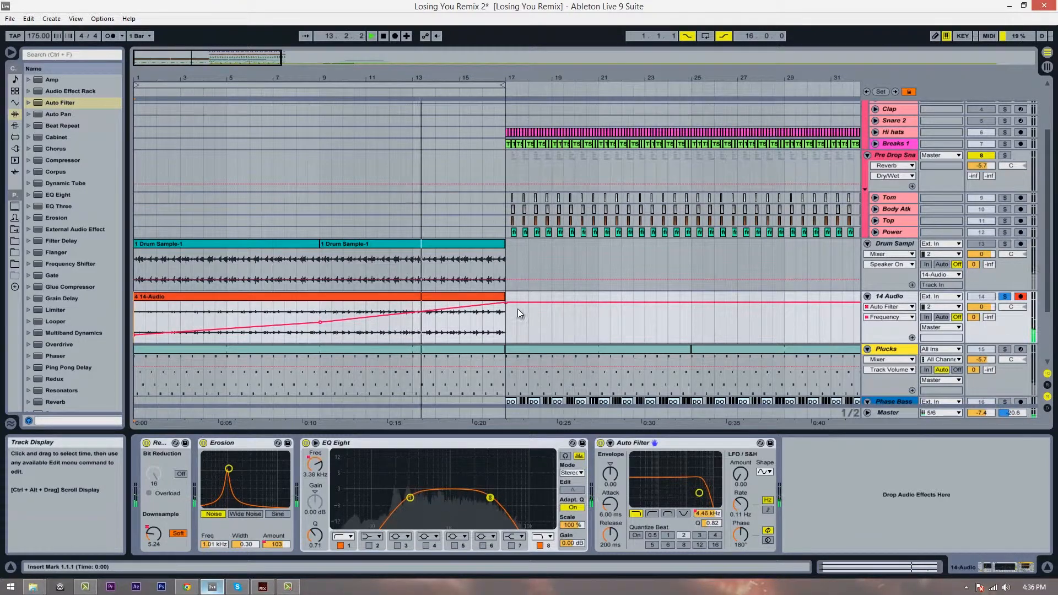
Take 14 Audio out of solo and play the full arrangement from bar 1 past the transition at bar 17.
{"action": "left_click_drag", "start_coordinate": [507, 302], "coordinate": [506, 302]}
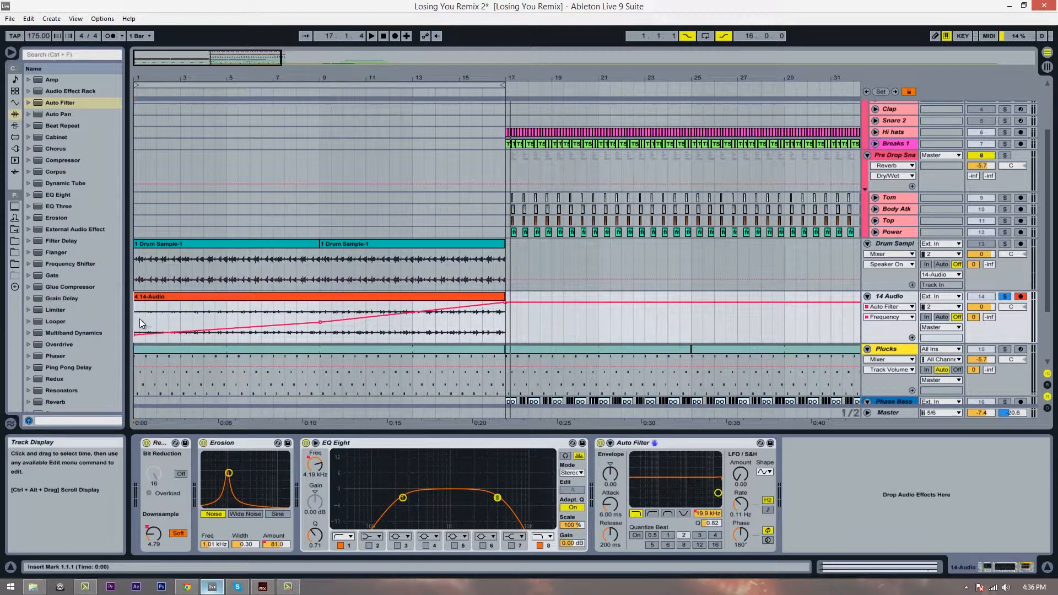
{"action": "key", "text": "space"}
{"action": "left_click", "coordinate": [1008, 298]}
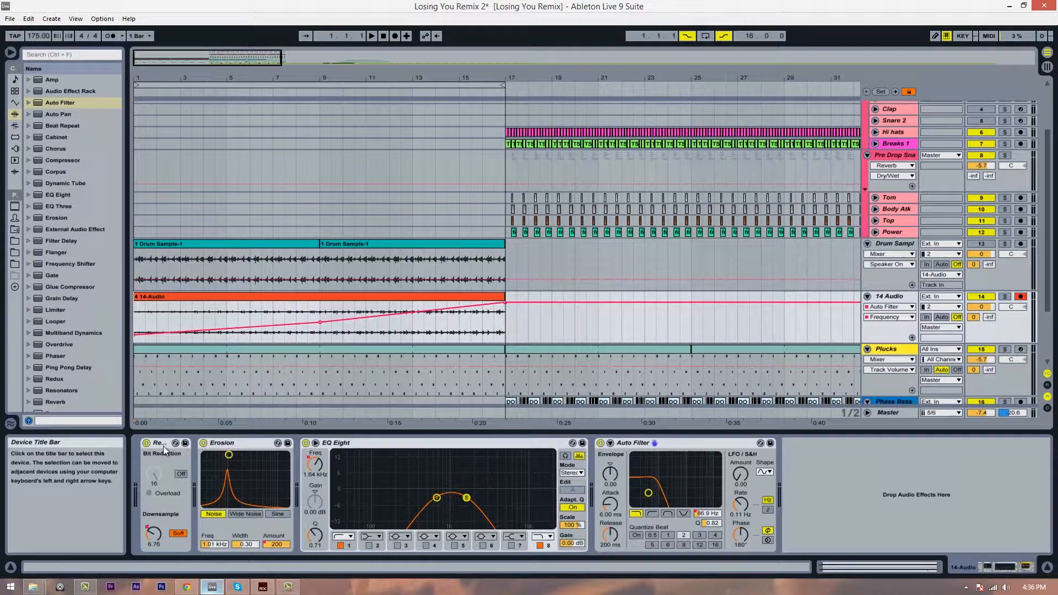
{"action": "left_click", "coordinate": [139, 316]}
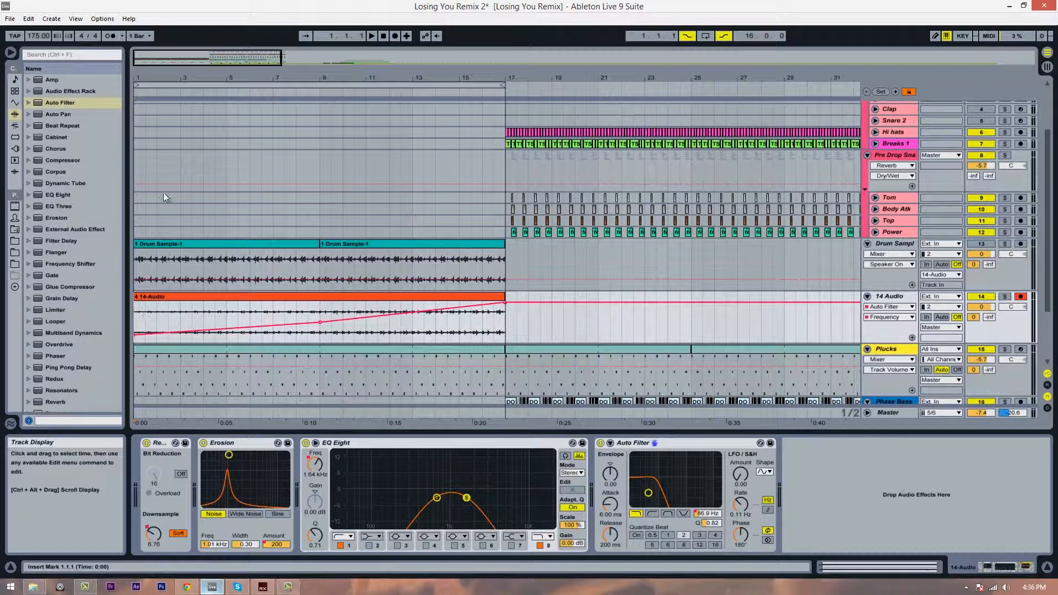
{"action": "key", "text": "space"}
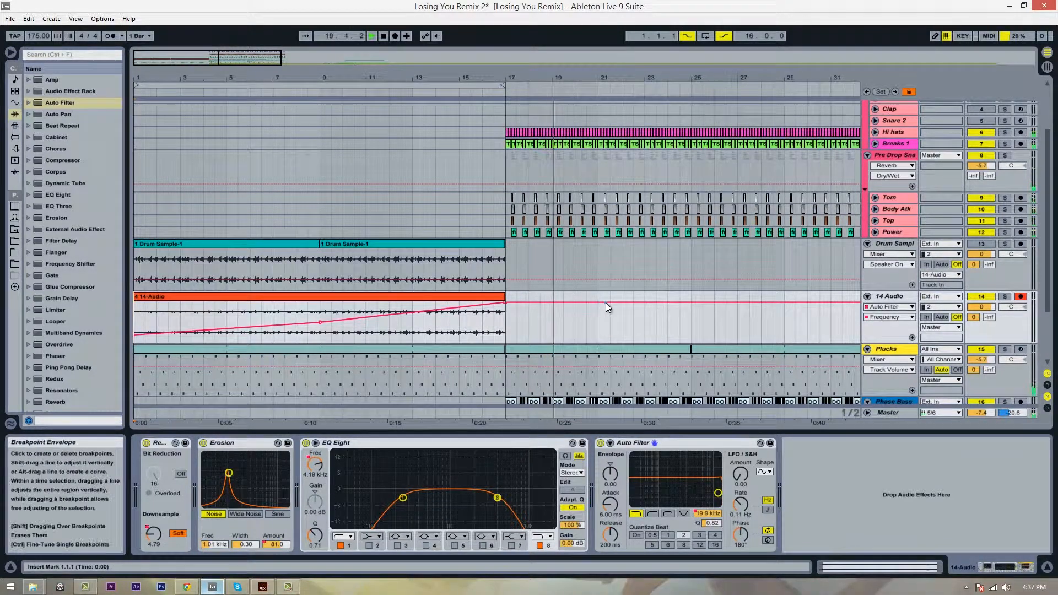
{"action": "key", "text": "space"}
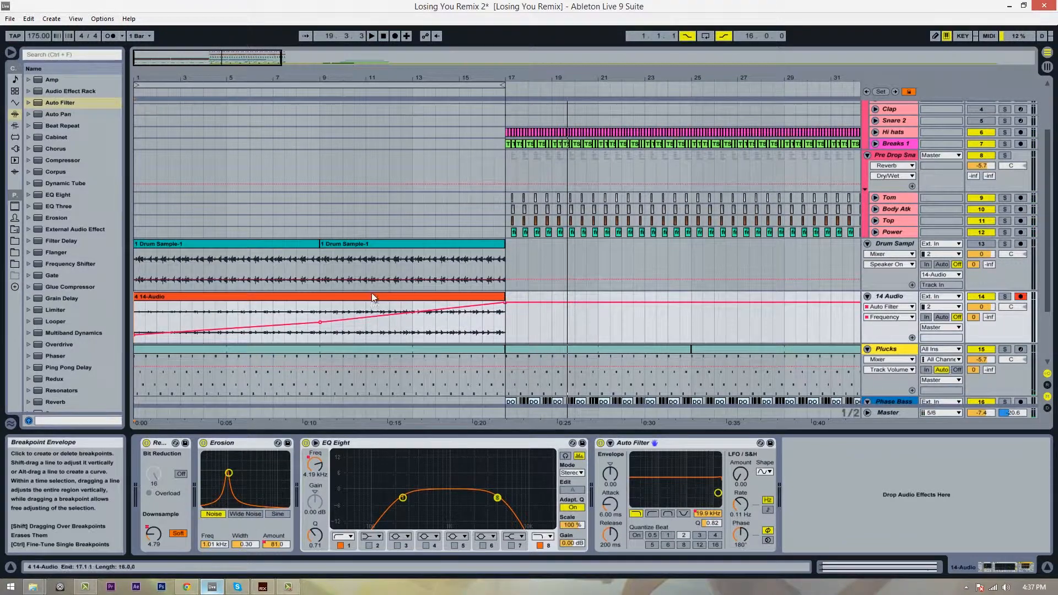
Add Reverb to the 14 Audio device chain between Erosion and EQ Eight.
{"action": "left_click", "coordinate": [206, 310]}
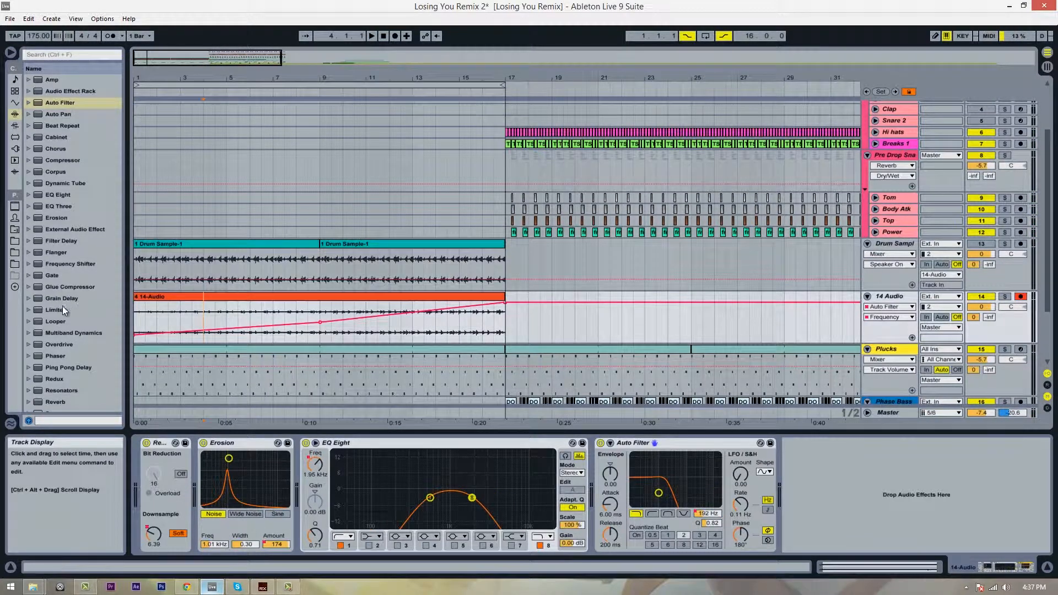
{"action": "left_click", "coordinate": [56, 379]}
{"action": "left_click_drag", "start_coordinate": [55, 400], "coordinate": [595, 476]}
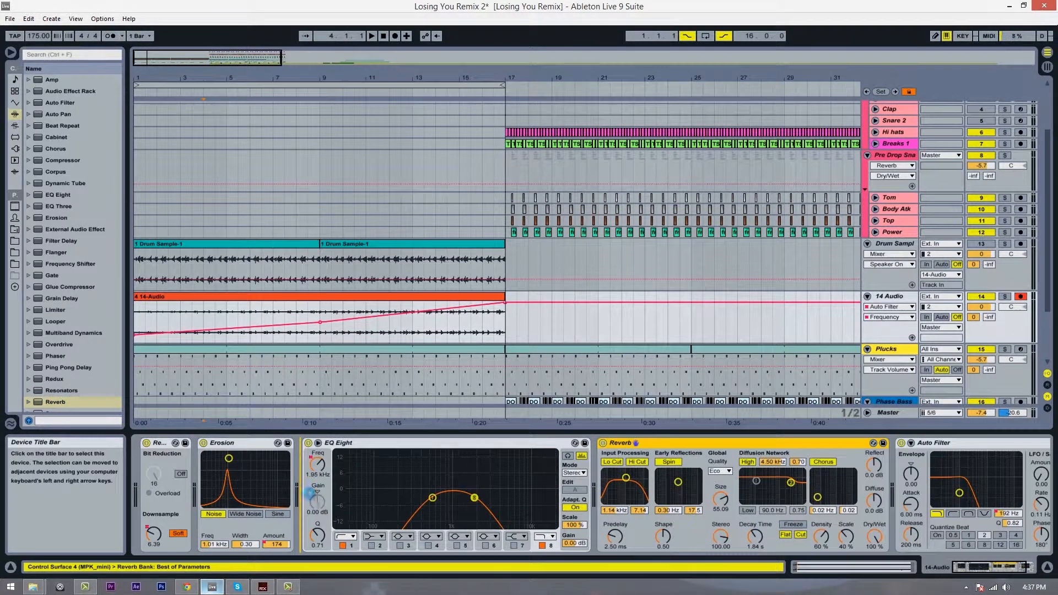
{"action": "left_click_drag", "start_coordinate": [359, 446], "coordinate": [598, 447]}
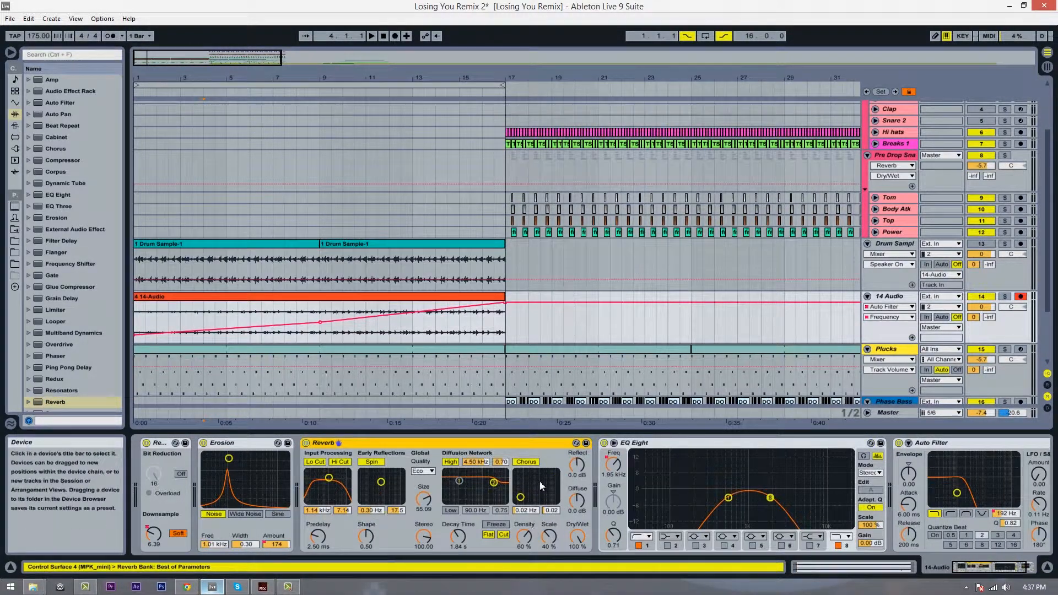
Set the Reverb's Decay Time to about 945 ms and Dry/Wet to 21%.
{"action": "left_click", "coordinate": [459, 534]}
{"action": "left_click_drag", "start_coordinate": [458, 535], "coordinate": [459, 532]}
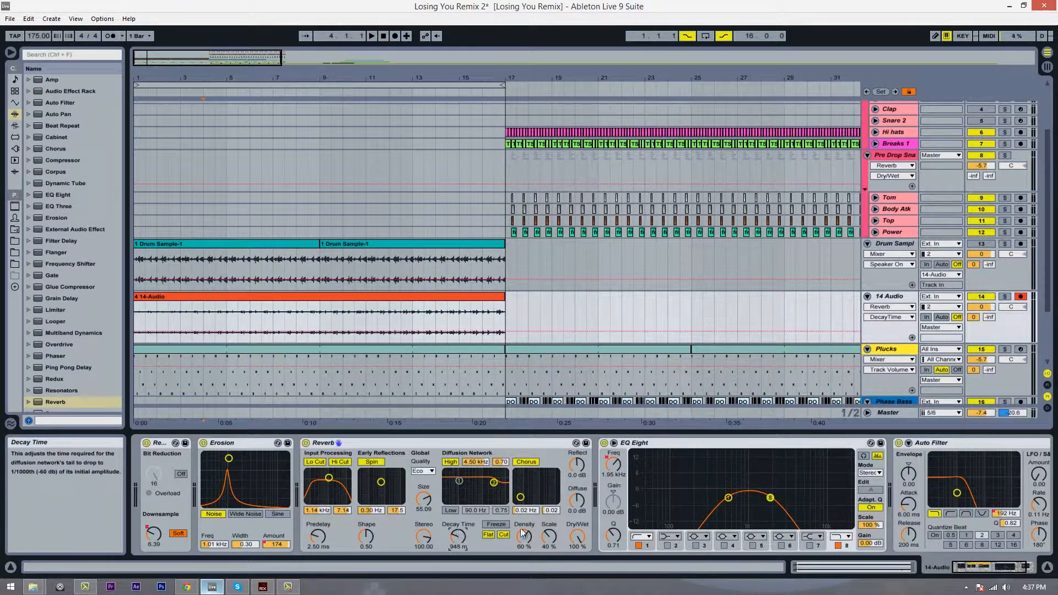
{"action": "mouse_move", "coordinate": [577, 542]}
{"action": "left_mouse_down"}
{"action": "mouse_move", "coordinate": [584, 561]}
{"action": "mouse_move", "coordinate": [583, 544]}
{"action": "left_mouse_up"}
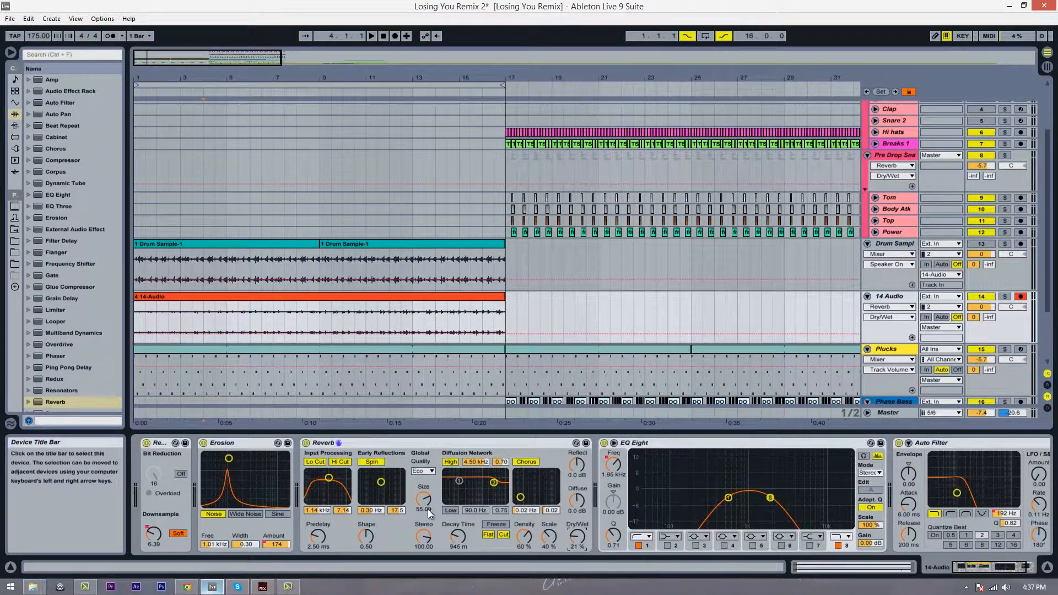
While playing from bar 4, set the Reverb's input filter to about 1.36 kHz with a bandwidth of 4.68.
{"action": "left_click_drag", "start_coordinate": [342, 511], "coordinate": [342, 518]}
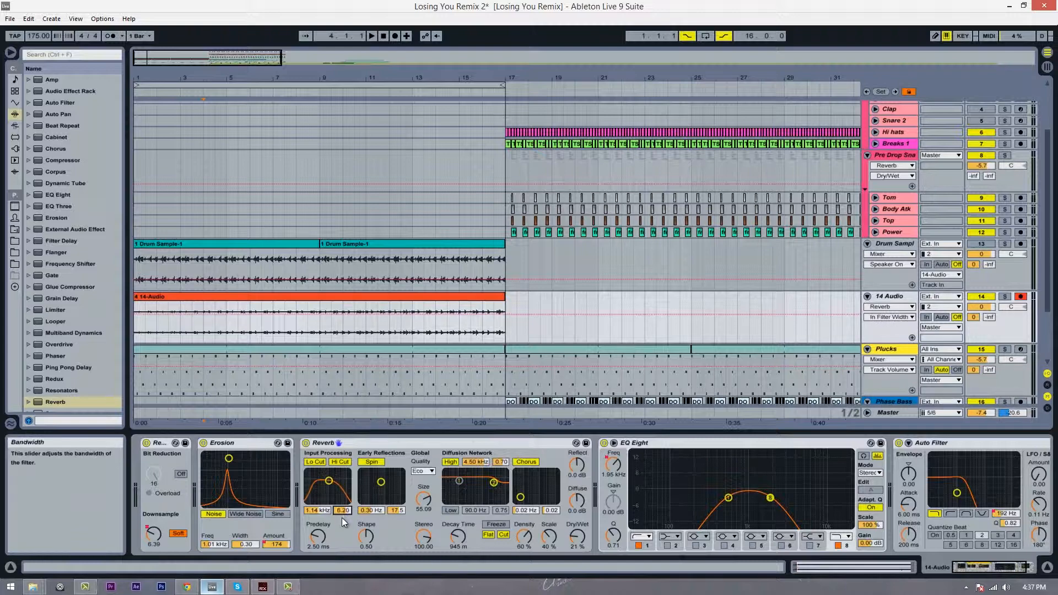
{"action": "key", "text": "space"}
{"action": "left_click", "coordinate": [319, 514]}
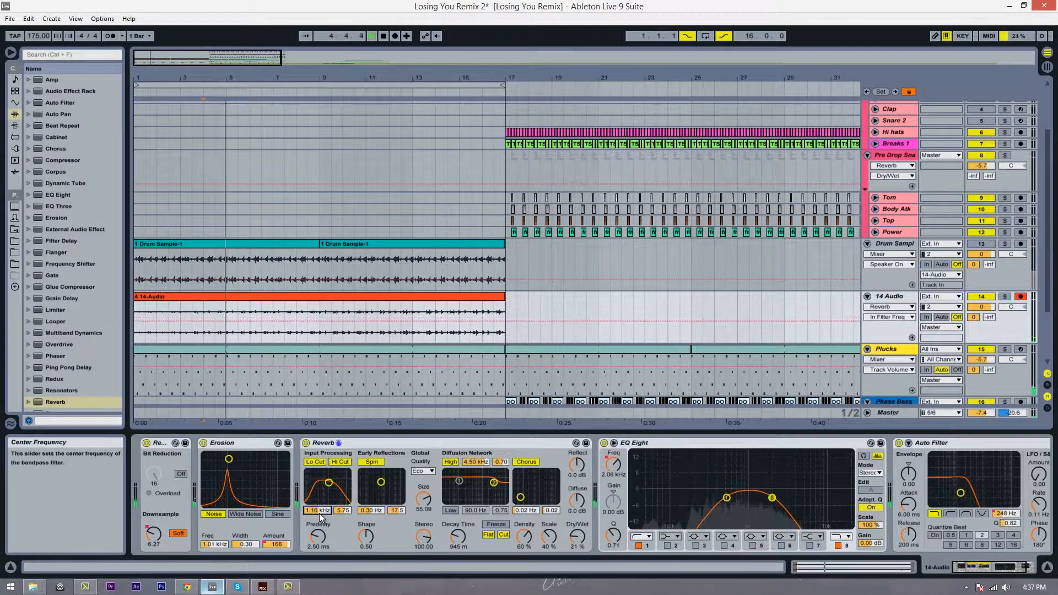
{"action": "mouse_move", "coordinate": [342, 512]}
{"action": "left_mouse_down"}
{"action": "mouse_move", "coordinate": [325, 510]}
{"action": "mouse_move", "coordinate": [343, 518]}
{"action": "left_mouse_up"}
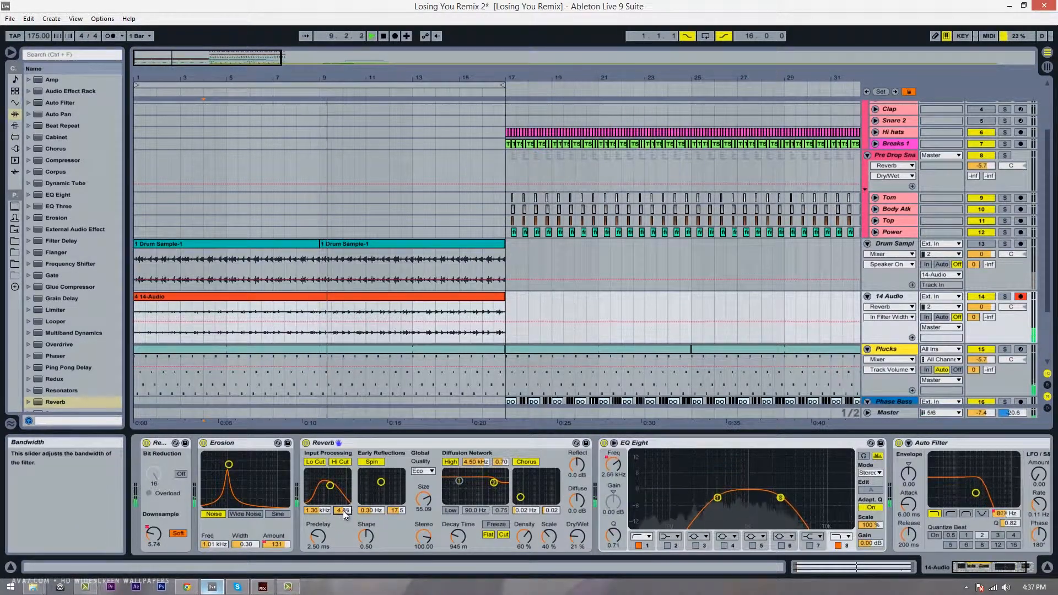
Set the Reverb's Quality to High, Size to 50.56, Decay Time to about 895 ms and Dry/Wet to 32%, replaying from bar 4.
{"action": "left_click", "coordinate": [423, 472]}
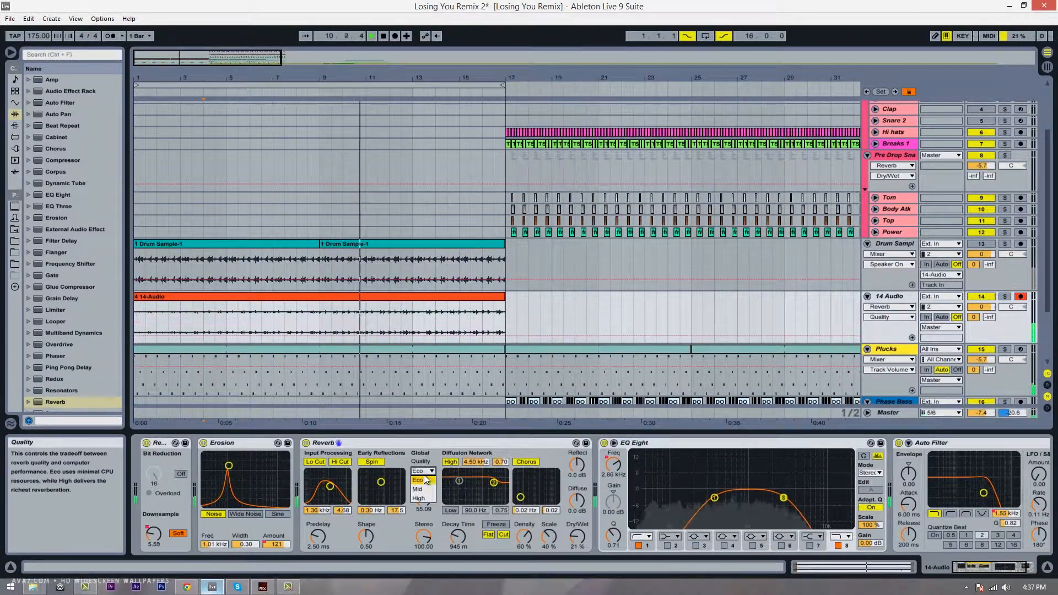
{"action": "left_click", "coordinate": [419, 498]}
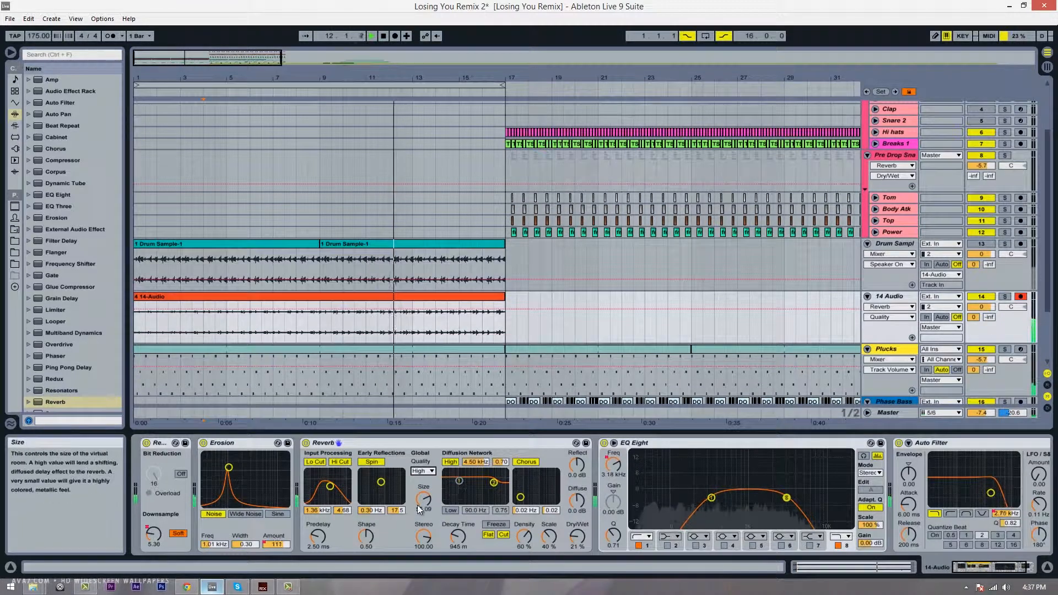
{"action": "left_click_drag", "start_coordinate": [579, 537], "coordinate": [580, 535]}
{"action": "left_click_drag", "start_coordinate": [458, 537], "coordinate": [458, 539]}
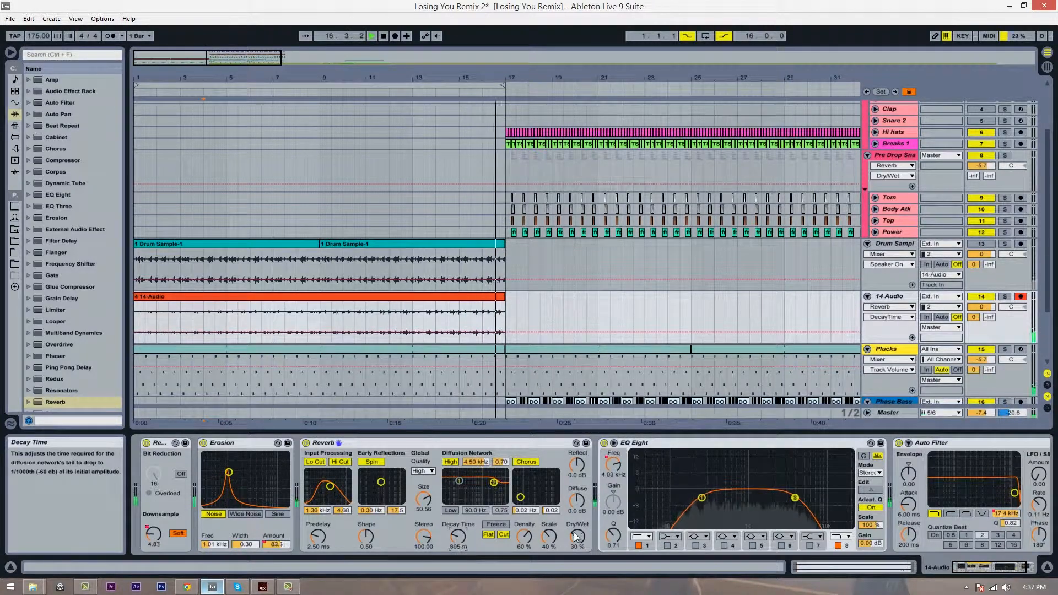
{"action": "key", "text": "space"}
{"action": "left_click_drag", "start_coordinate": [575, 537], "coordinate": [577, 535]}
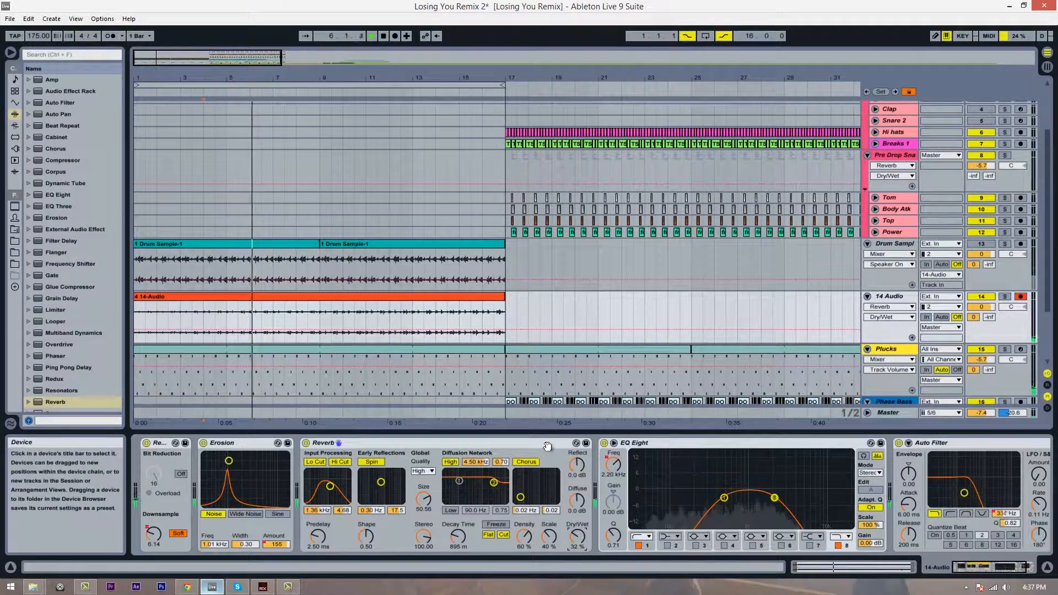
{"action": "left_click_drag", "start_coordinate": [544, 444], "coordinate": [613, 444]}
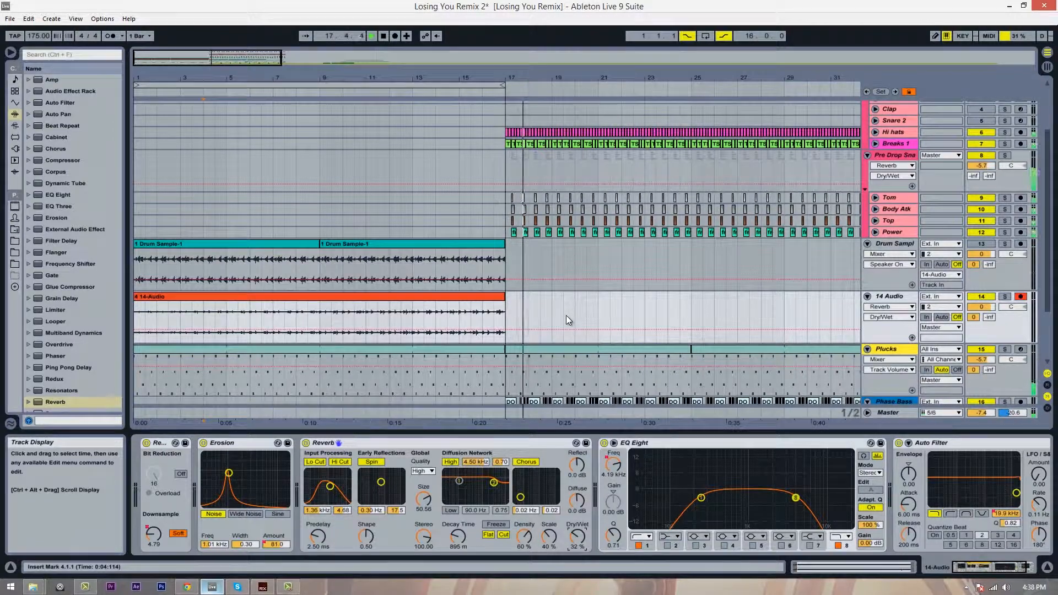
Lower the EQ Eight band 1 frequency automation breakpoint at bar 17 to about 199 Hz.
{"action": "left_click_drag", "start_coordinate": [529, 81], "coordinate": [524, 82]}
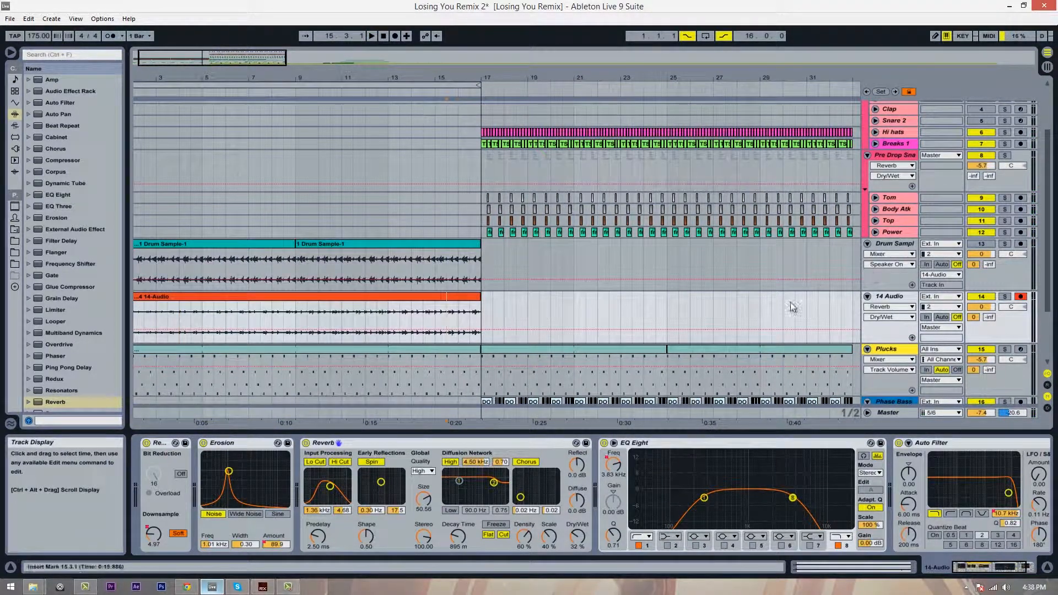
{"action": "left_click", "coordinate": [649, 546]}
{"action": "left_click", "coordinate": [613, 466]}
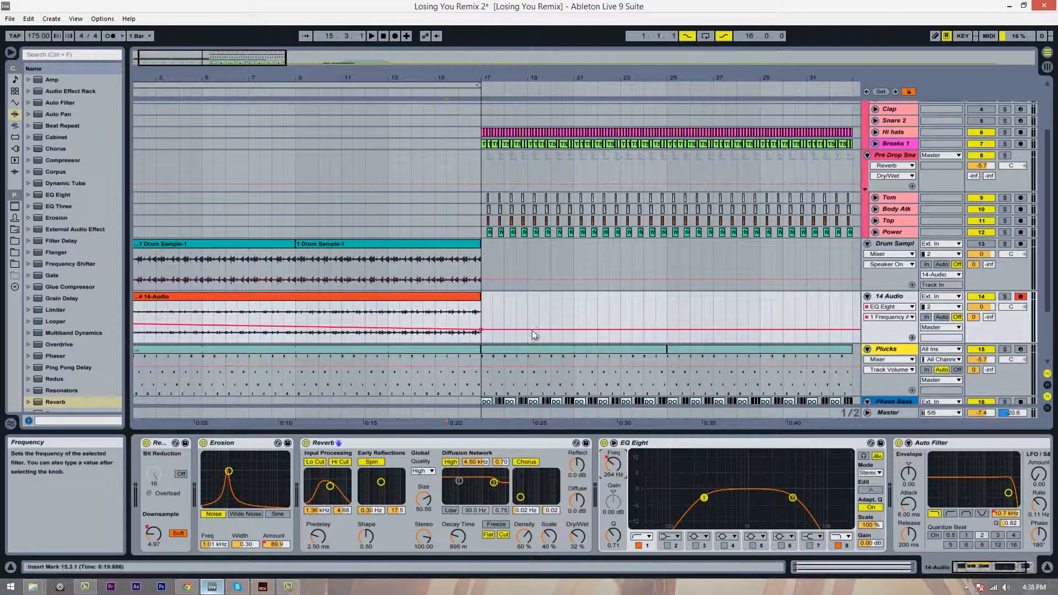
{"action": "left_click_drag", "start_coordinate": [481, 331], "coordinate": [481, 333]}
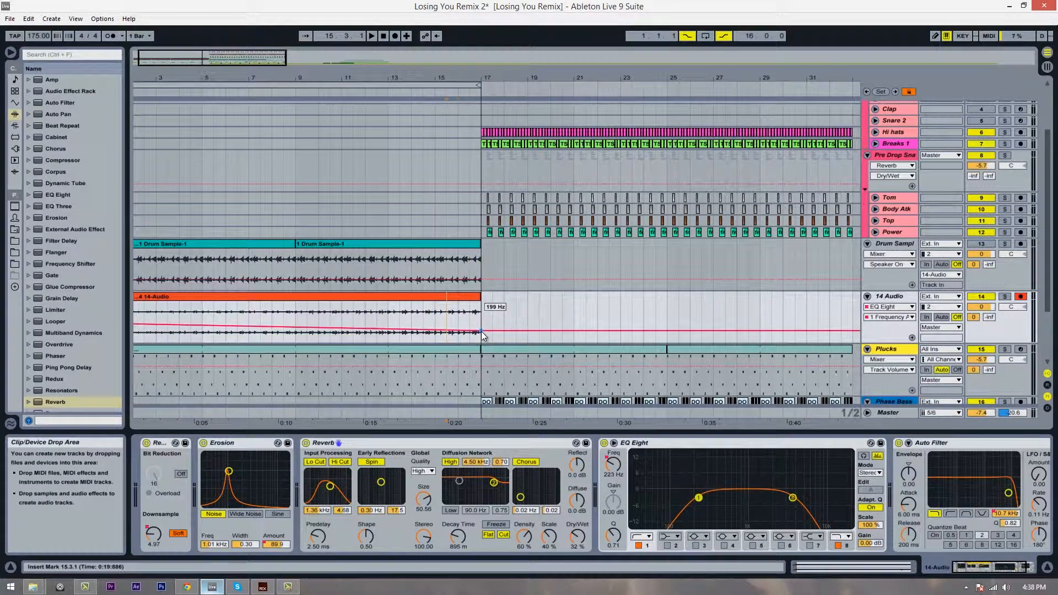
Raise the EQ Eight band 8 frequency breakpoint at bar 17 to about 5.3 kHz and audition from bar 15 into bar 17.
{"action": "left_click", "coordinate": [847, 544]}
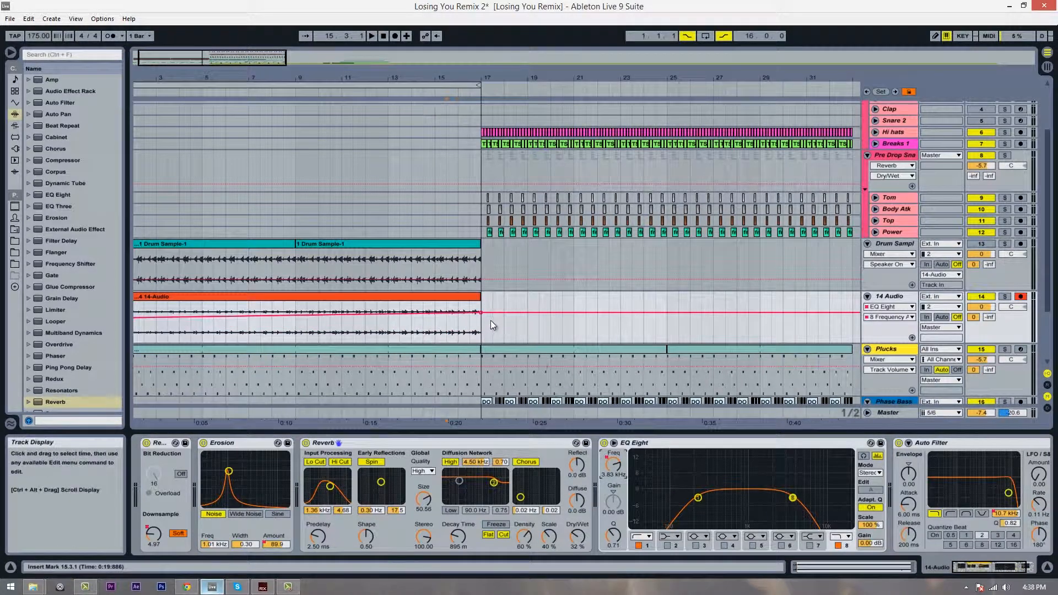
{"action": "left_click_drag", "start_coordinate": [481, 312], "coordinate": [481, 311]}
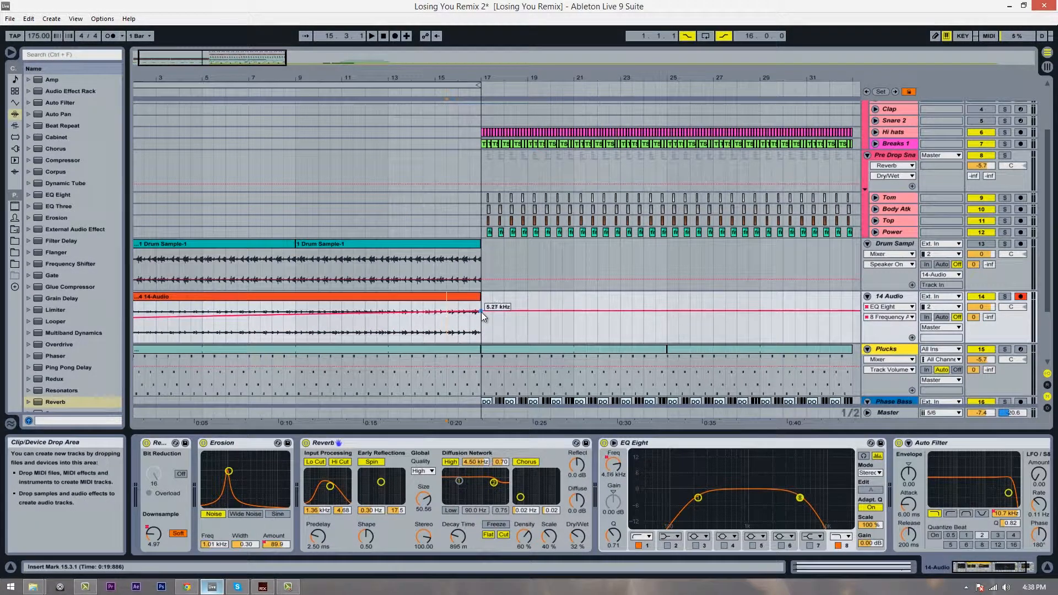
{"action": "key", "text": "space"}
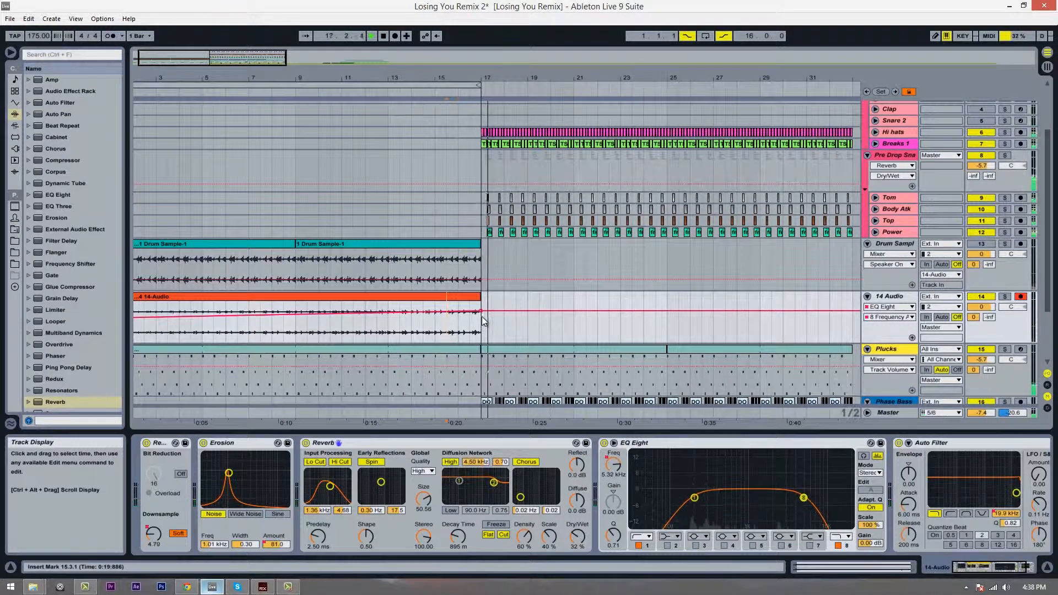
{"action": "key", "text": "space"}
{"action": "left_click", "coordinate": [344, 331]}
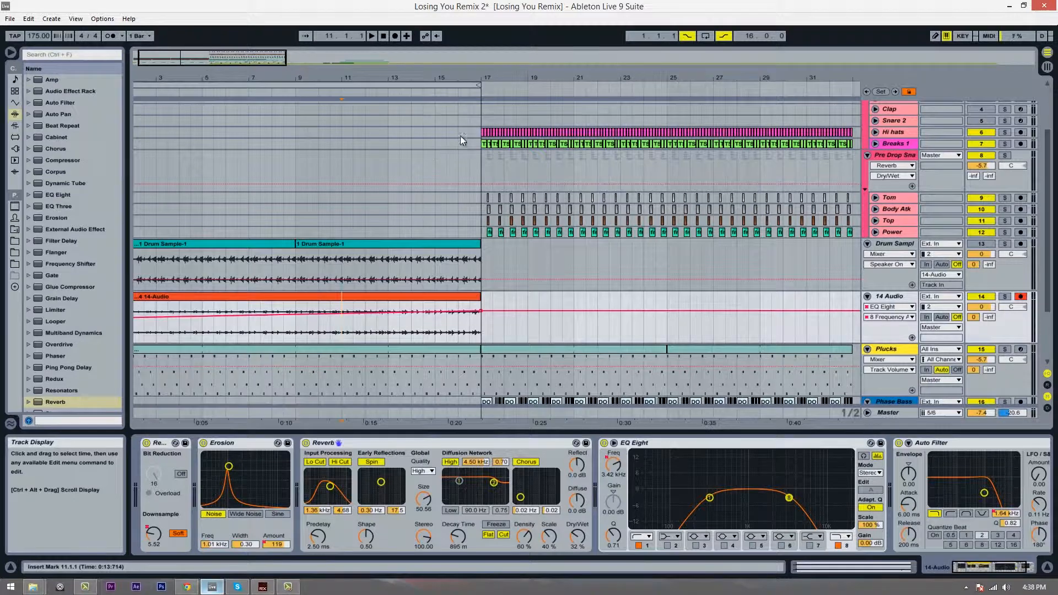
{"action": "scroll", "coordinate": [465, 143], "scroll_direction": "down", "scroll_amount": 4}
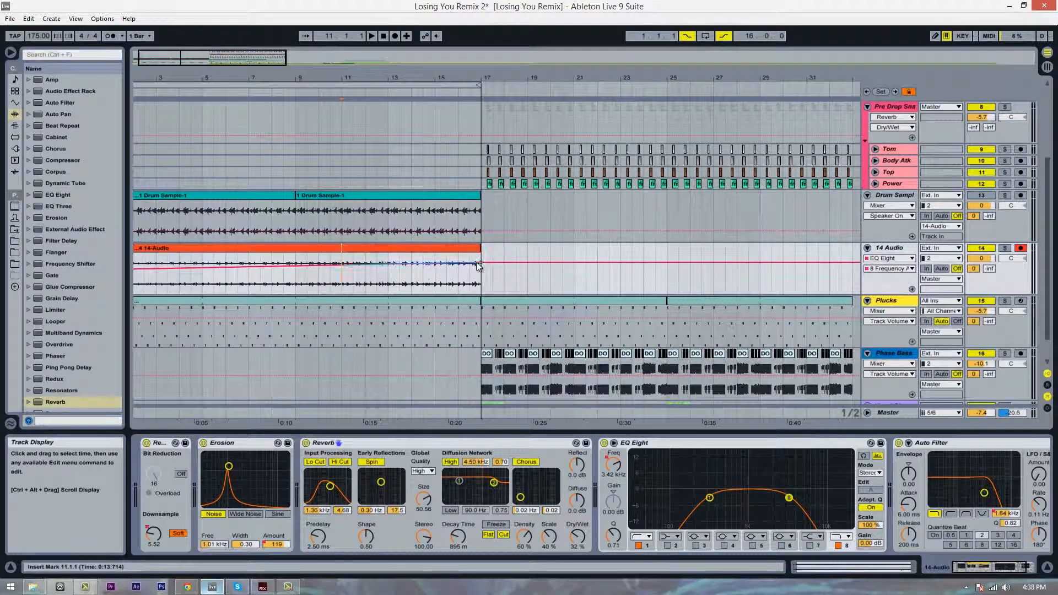
{"action": "scroll", "coordinate": [474, 267], "scroll_direction": "up", "scroll_amount": 3}
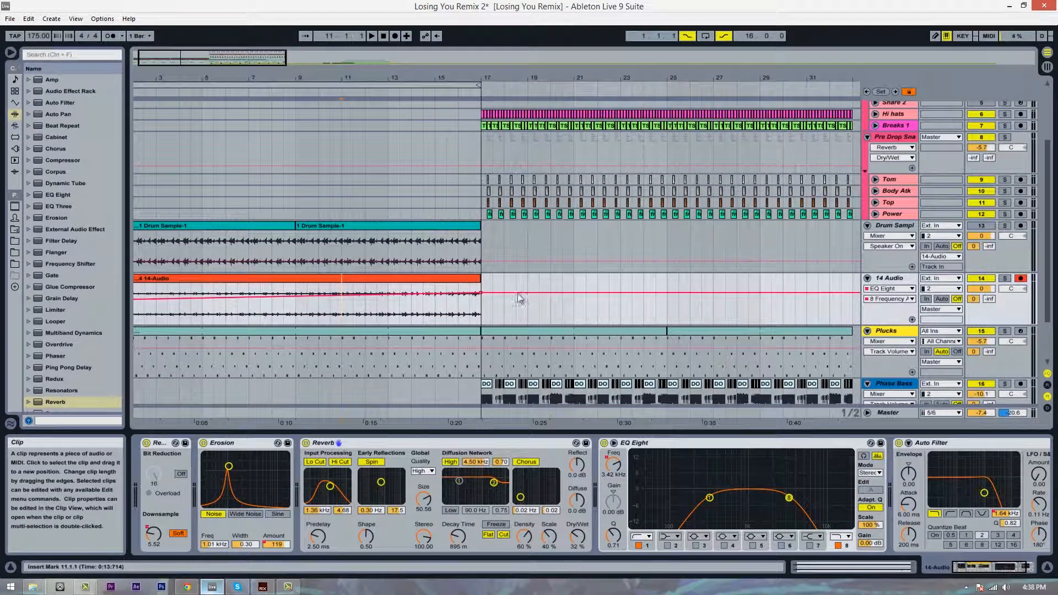
{"action": "scroll", "coordinate": [519, 276], "scroll_direction": "up", "scroll_amount": 2}
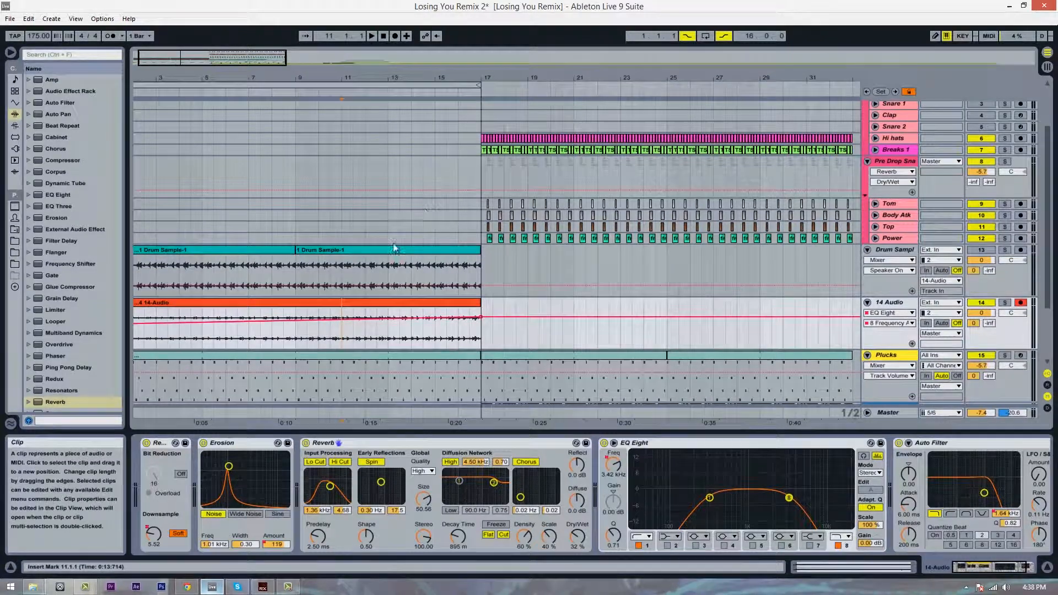
{"action": "scroll", "coordinate": [380, 242], "scroll_direction": "down", "scroll_amount": 3}
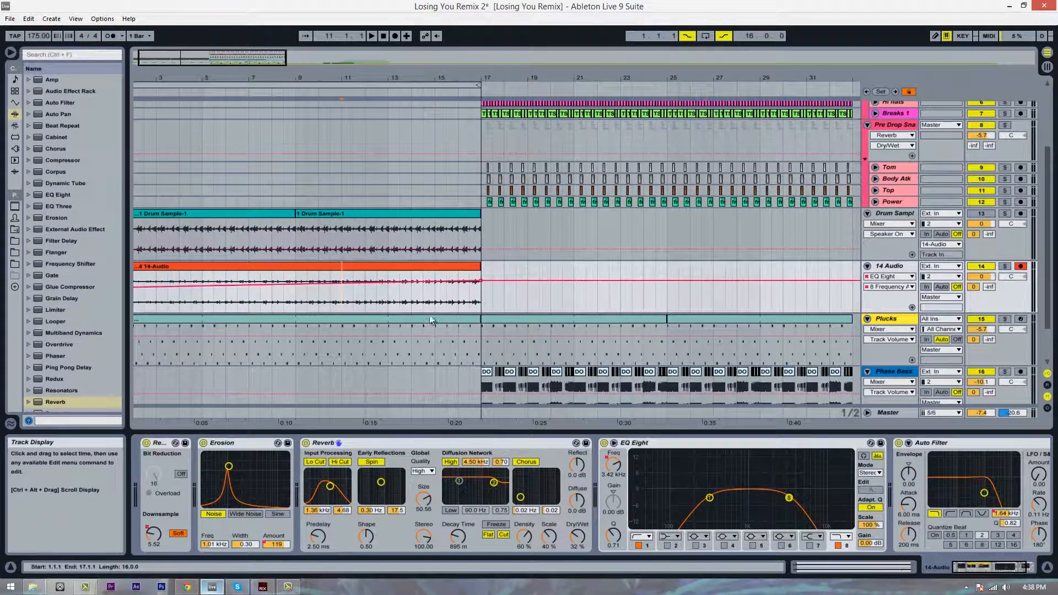